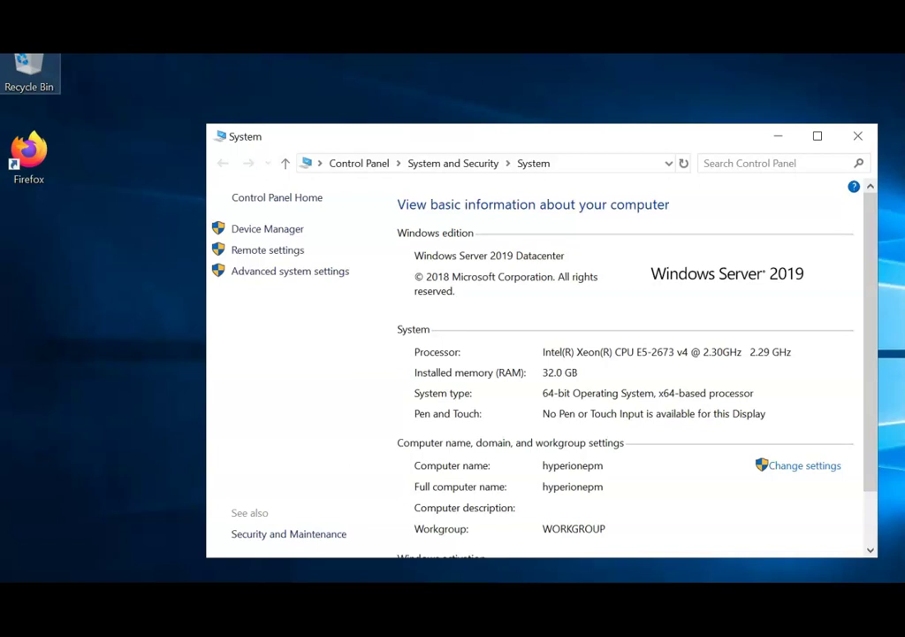
Step: Open the virtual memory settings via Advanced system settings > Performance Options > Advanced
{"action": "left_click", "coordinate": [299, 274]}
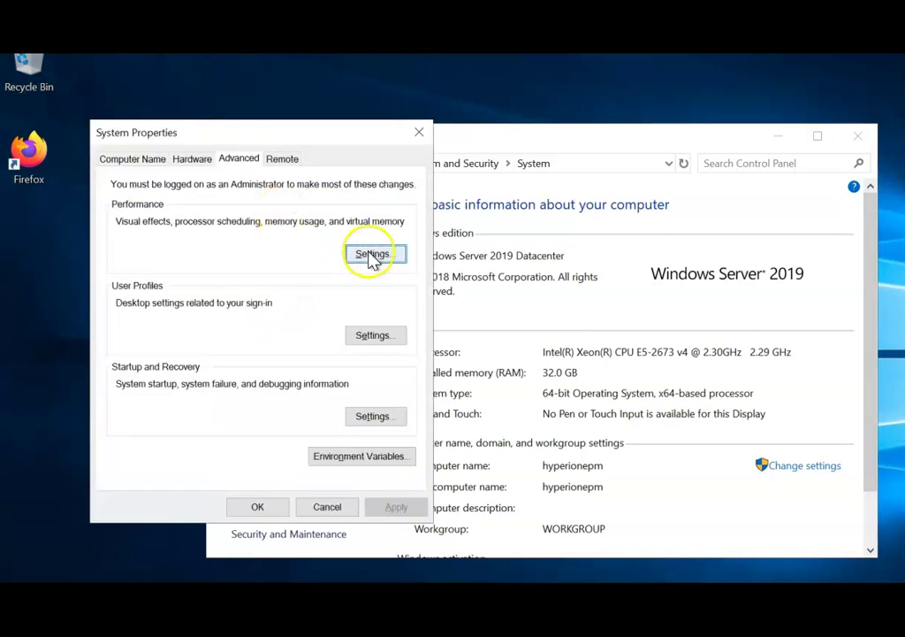
{"action": "left_click", "coordinate": [371, 256]}
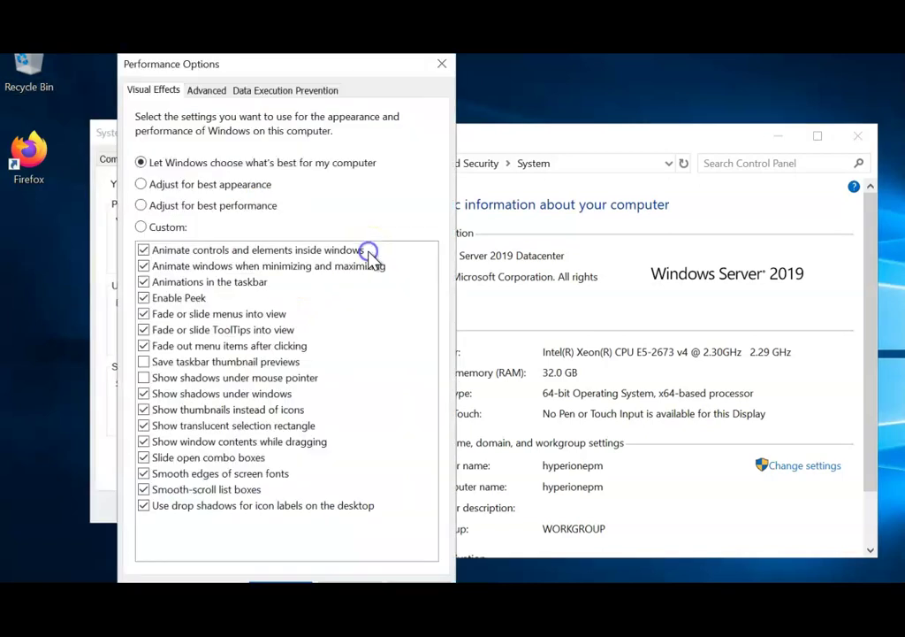
{"action": "left_click", "coordinate": [211, 90]}
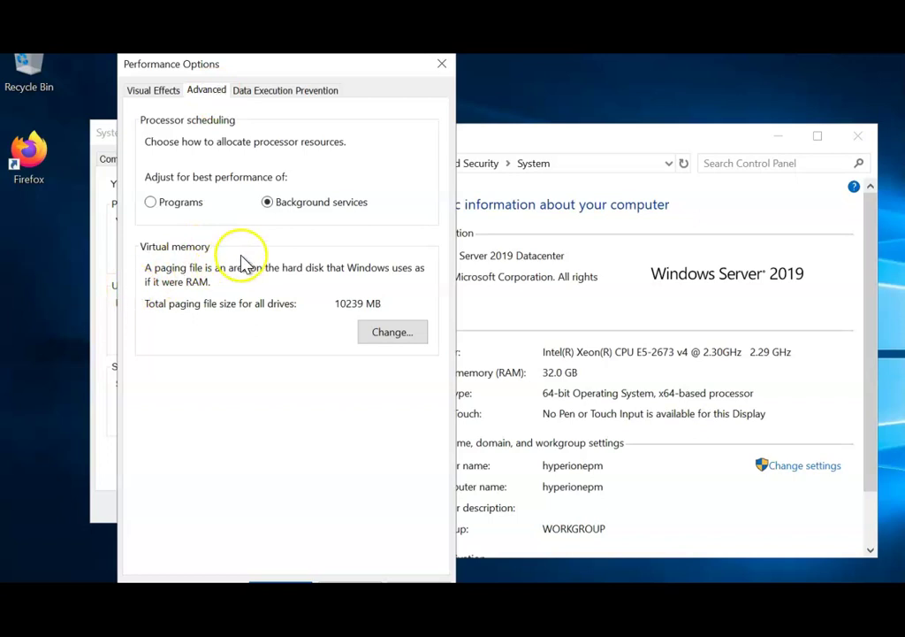
{"action": "left_click", "coordinate": [396, 334]}
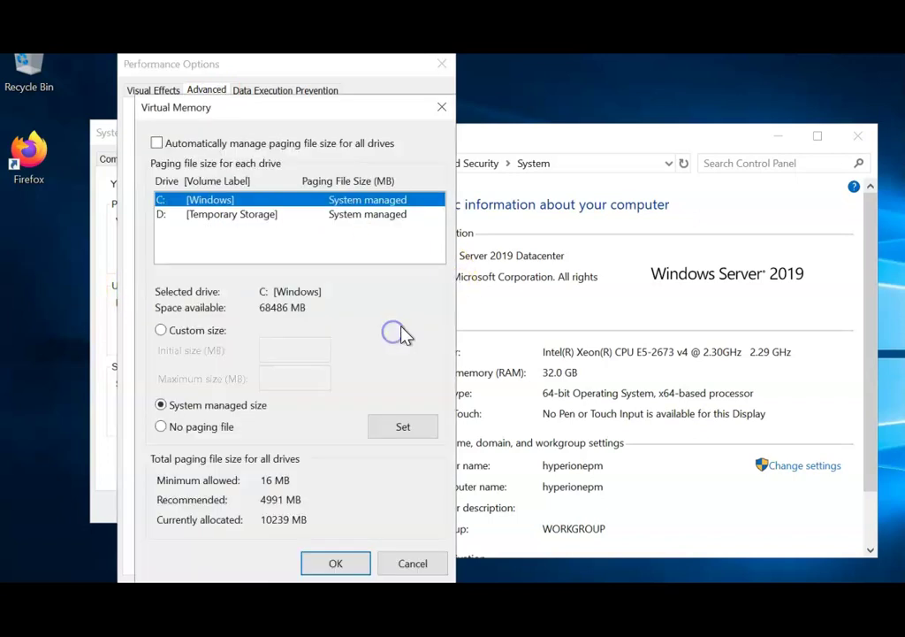
Step: Try custom size and no paging file for drive C:, then keep System managed size
{"action": "left_click", "coordinate": [173, 225]}
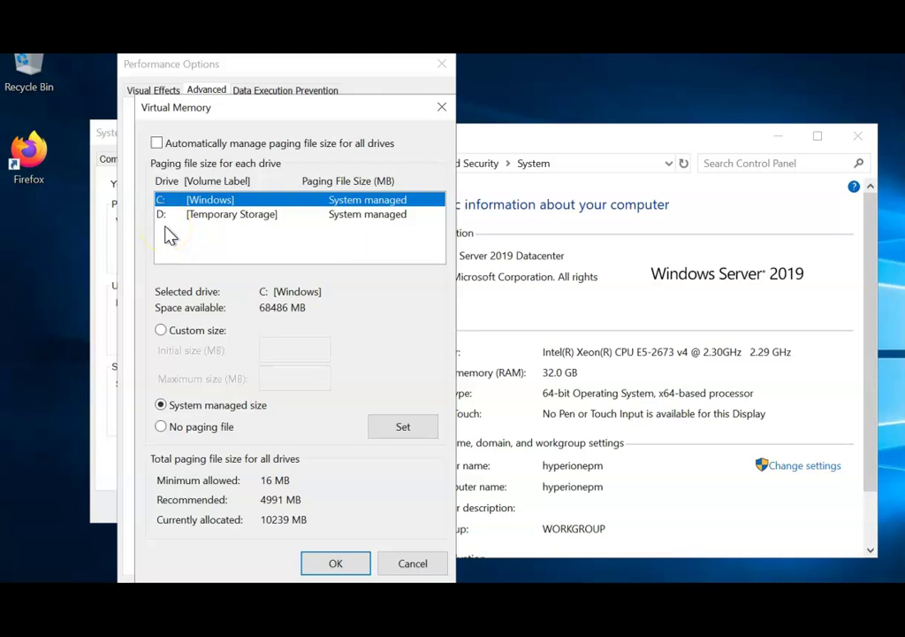
{"action": "left_click", "coordinate": [170, 228]}
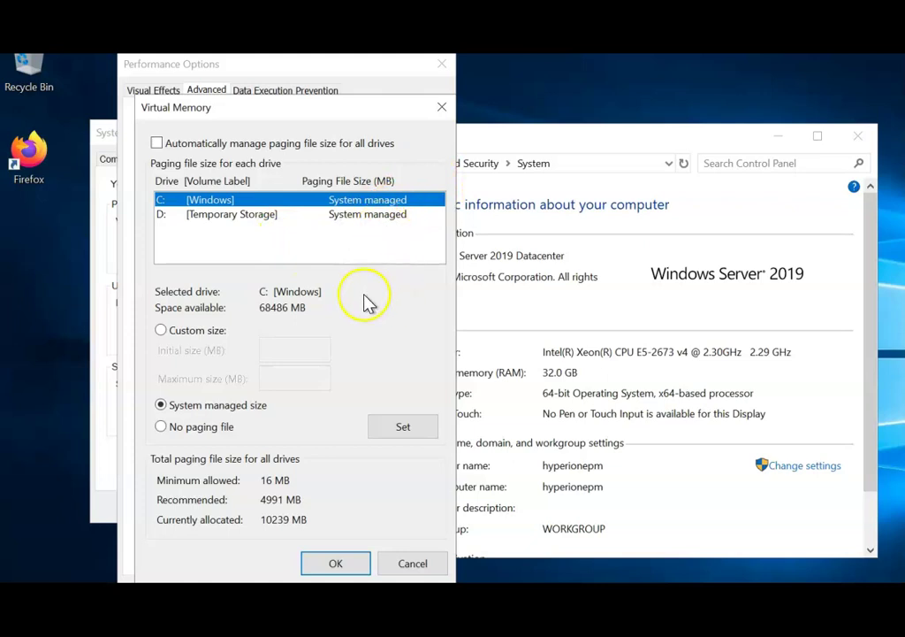
{"action": "left_click", "coordinate": [161, 332]}
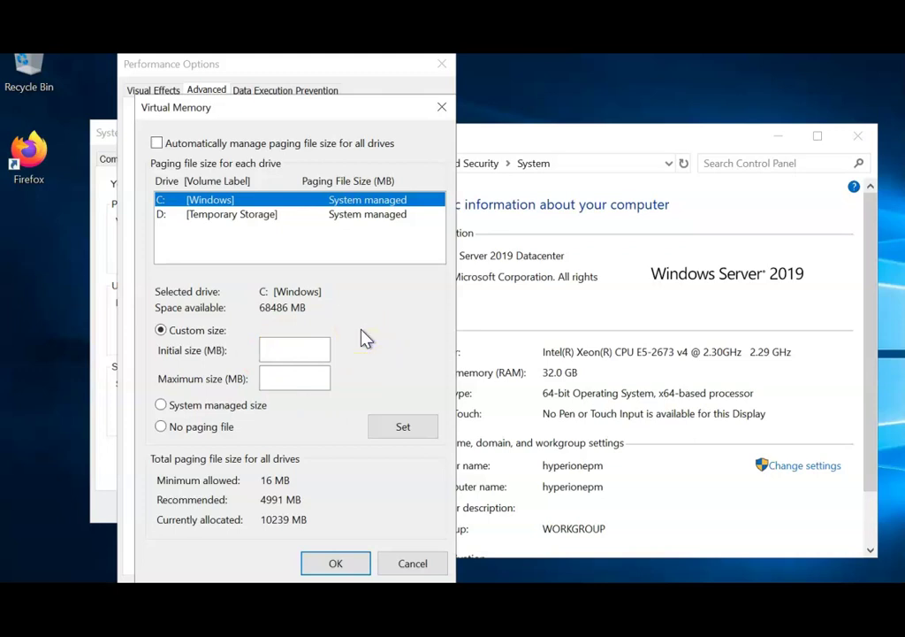
{"action": "left_click", "coordinate": [161, 427]}
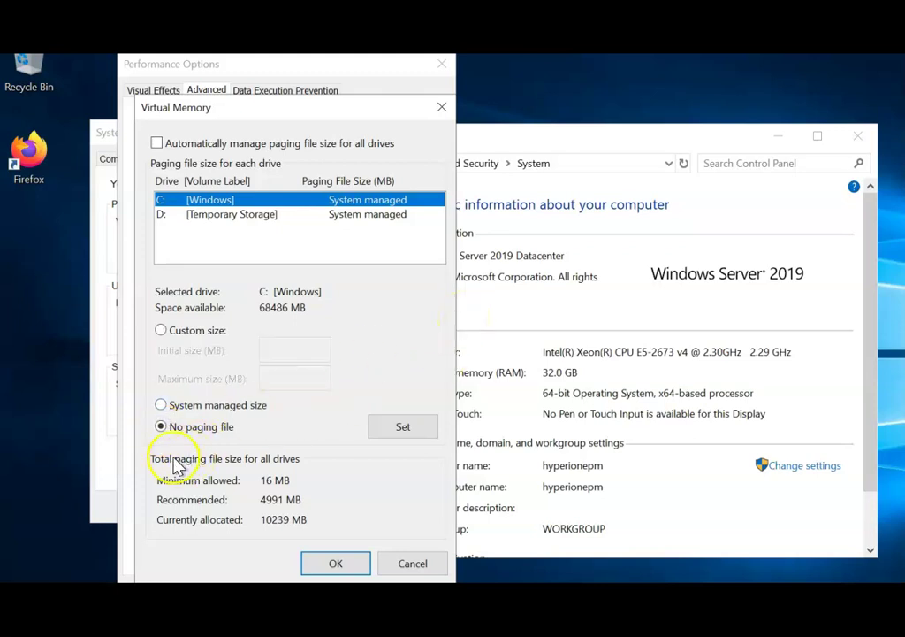
{"action": "left_click", "coordinate": [161, 406]}
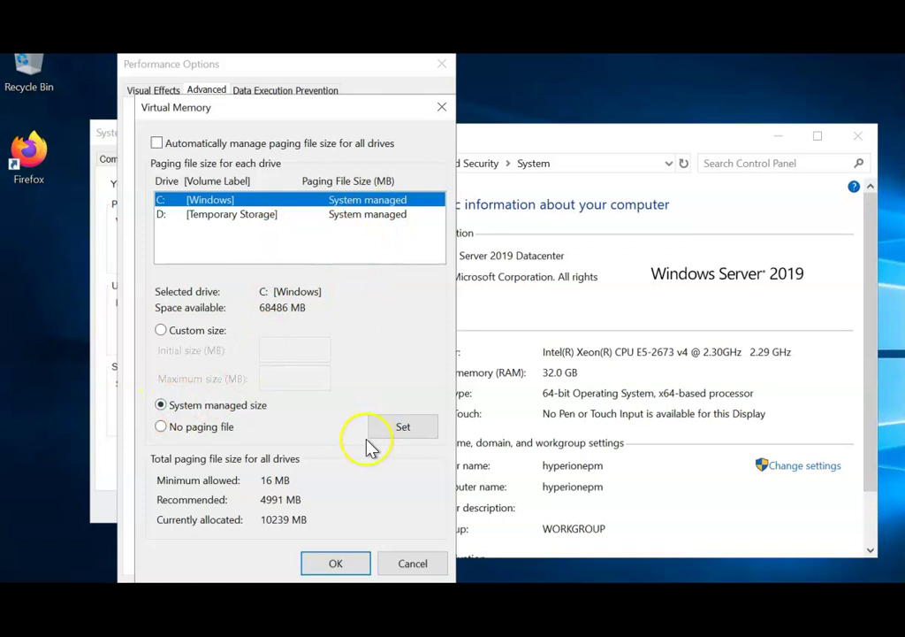
{"action": "left_click", "coordinate": [377, 471]}
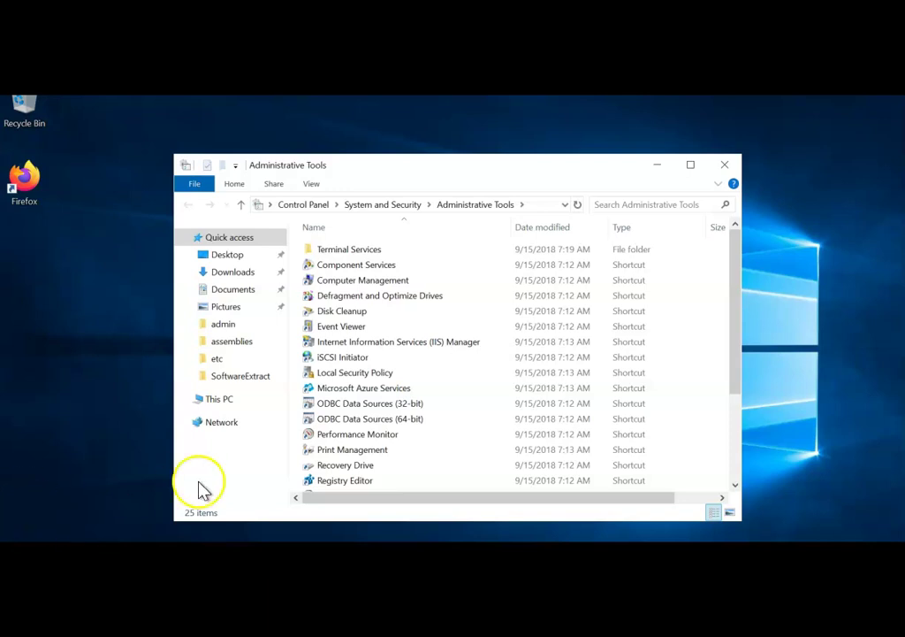
Step: Add the Hyperion admin account to User Rights Assignment's 'Act as part of the operating system' policy
{"action": "double_click", "coordinate": [364, 374]}
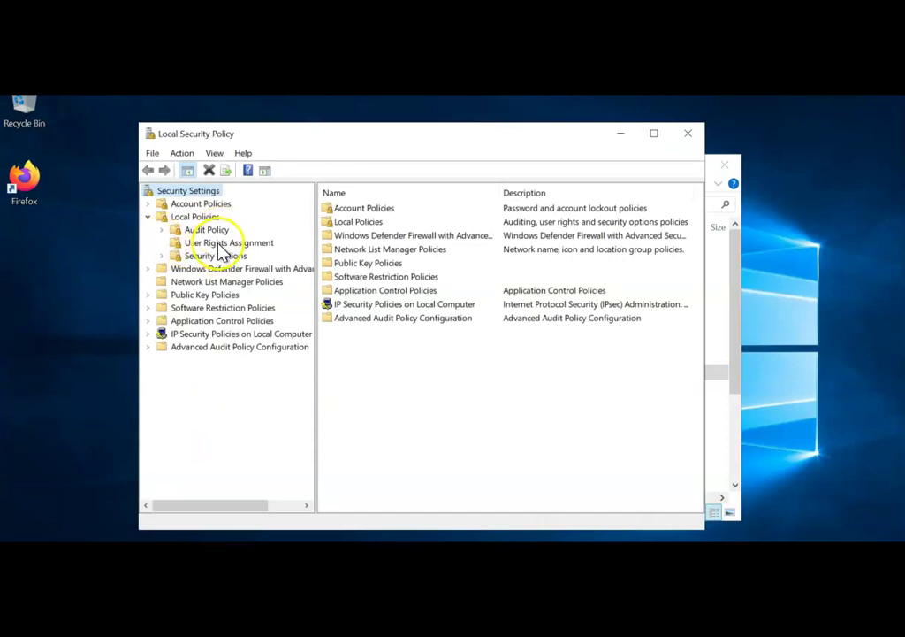
{"action": "left_click", "coordinate": [215, 242]}
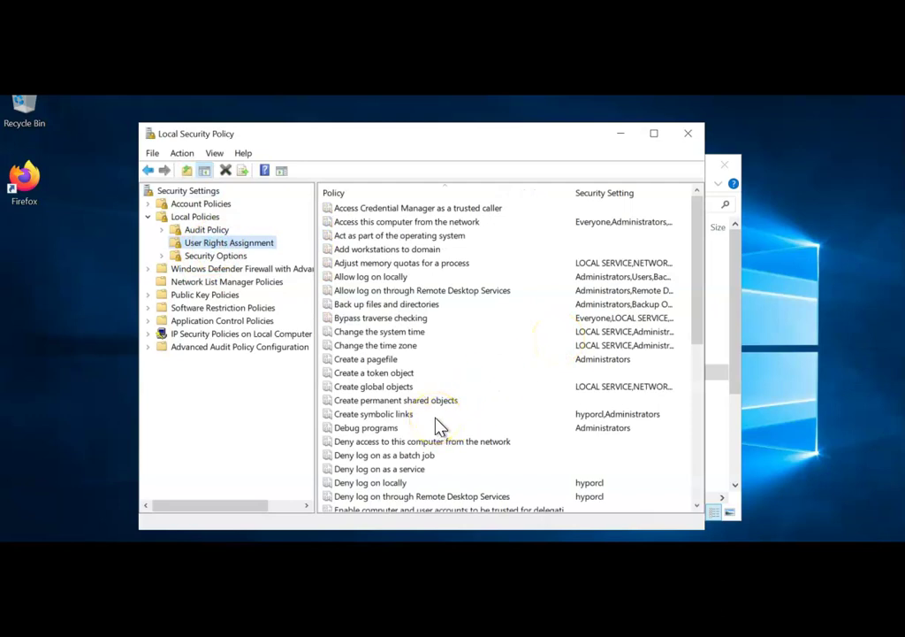
{"action": "left_click", "coordinate": [401, 237]}
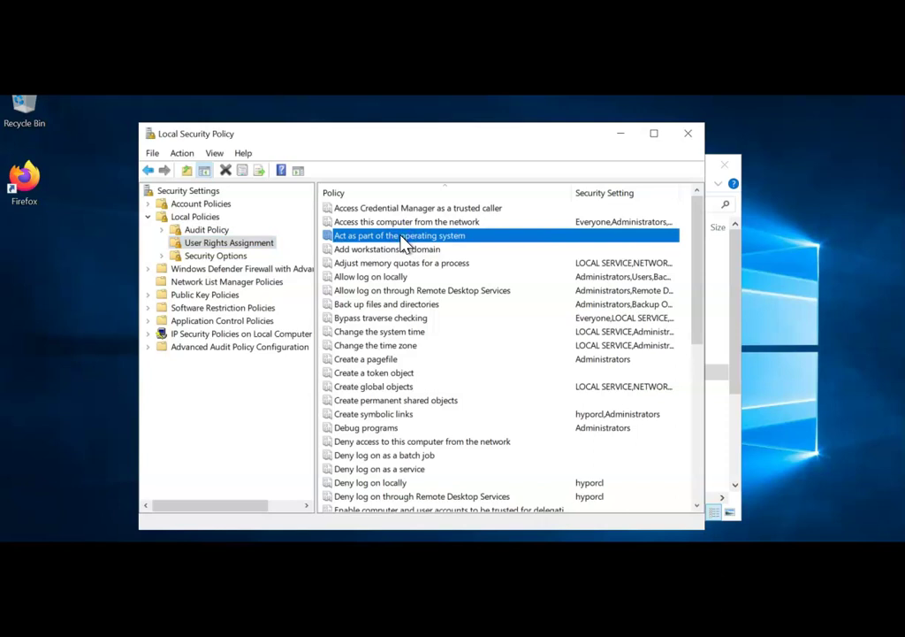
{"action": "double_click", "coordinate": [401, 236]}
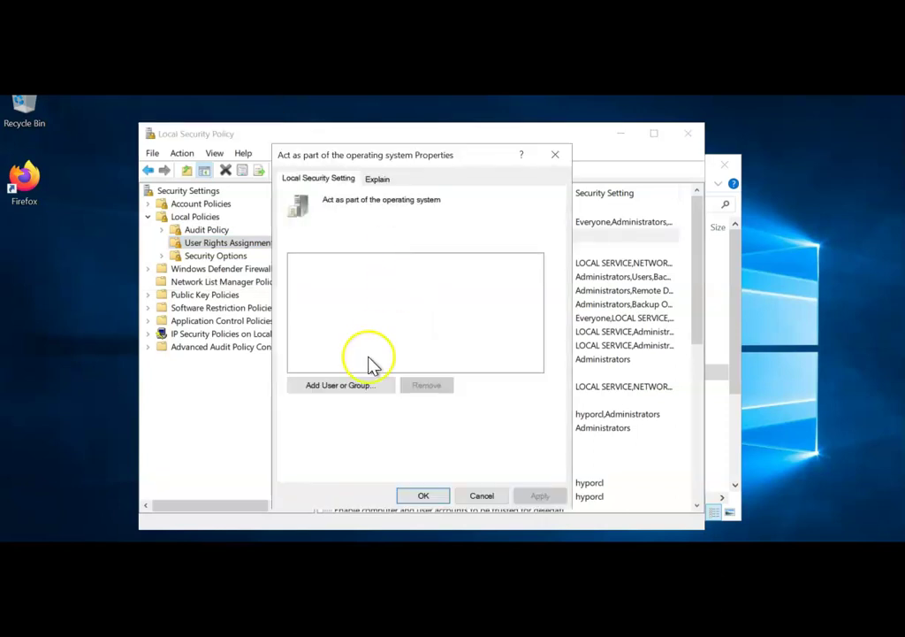
{"action": "left_click", "coordinate": [326, 387]}
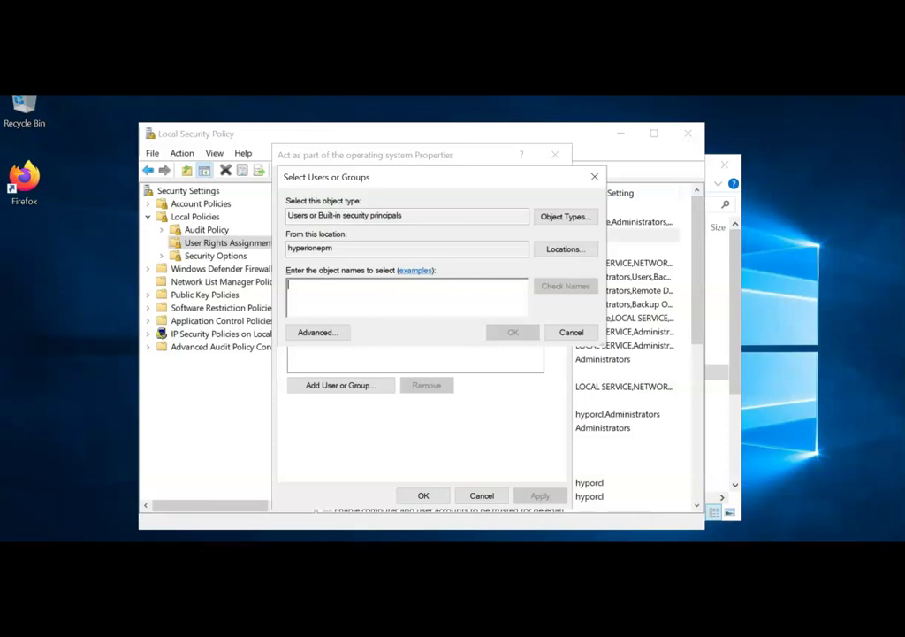
{"action": "type", "text": "hy"}
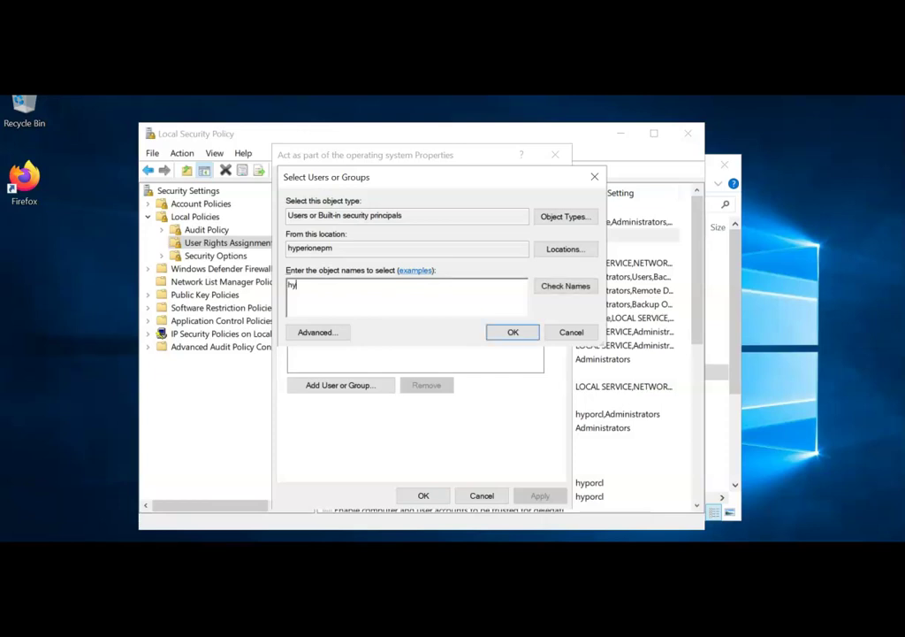
{"action": "type", "text": "padmin"}
{"action": "left_click", "coordinate": [569, 290]}
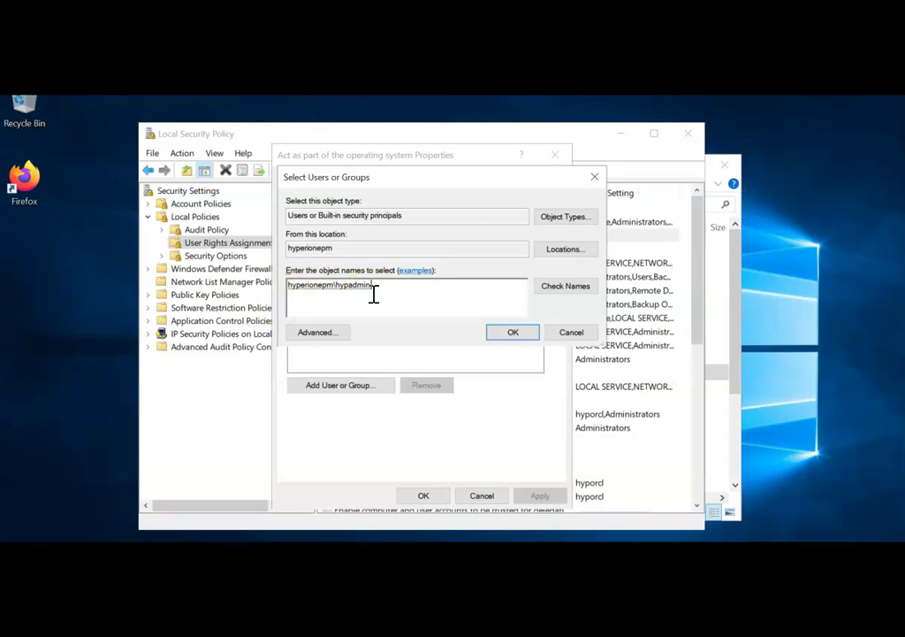
{"action": "left_click", "coordinate": [520, 334]}
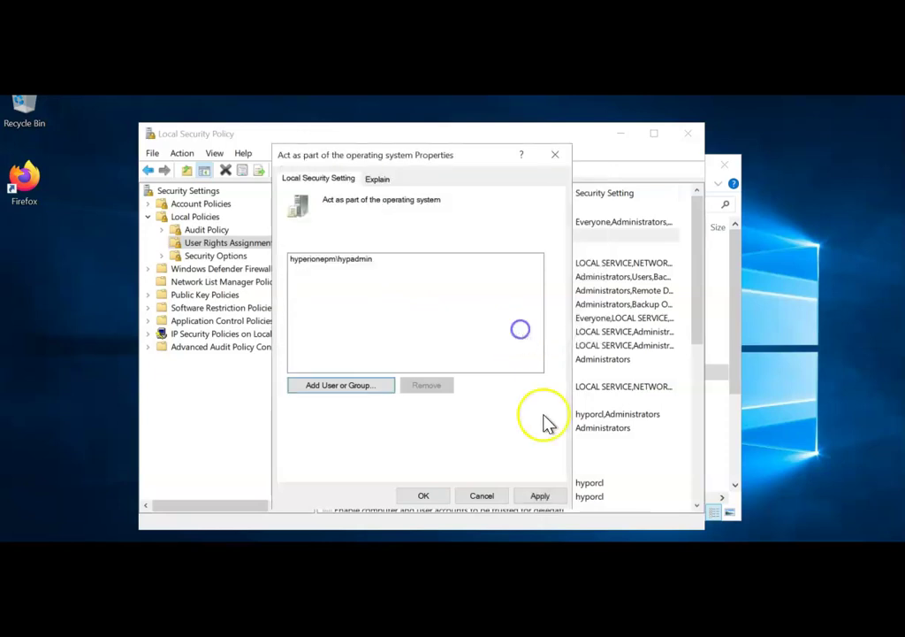
{"action": "left_click", "coordinate": [540, 497]}
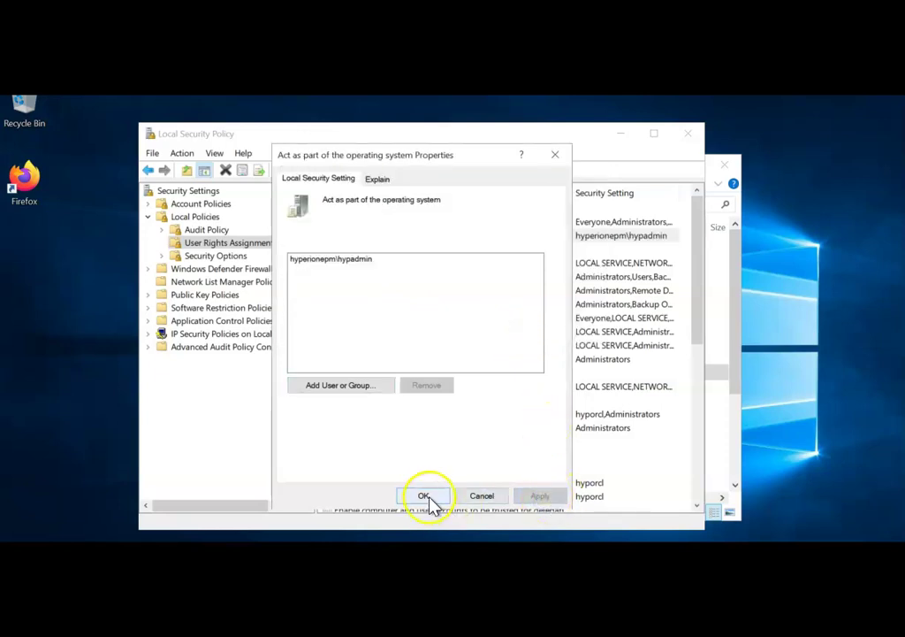
{"action": "left_click", "coordinate": [426, 496]}
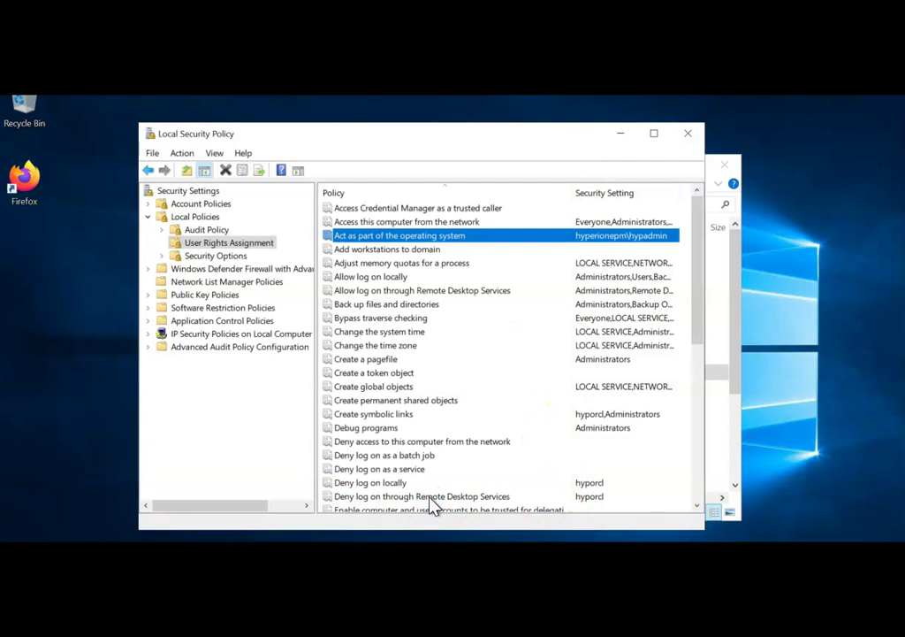
Step: Add the Hyperion admin account to the 'Allow log on locally' policy
{"action": "double_click", "coordinate": [378, 281]}
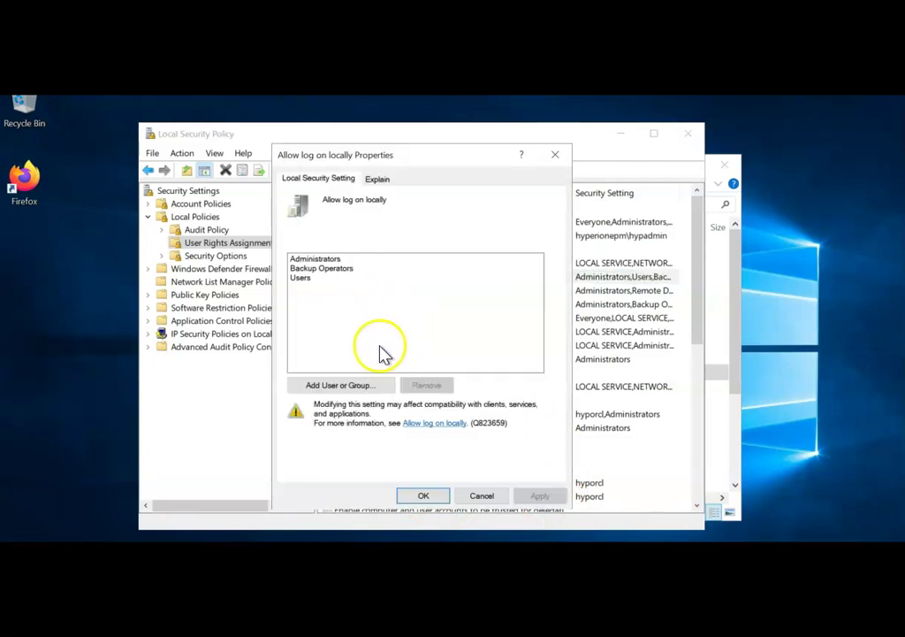
{"action": "left_click", "coordinate": [363, 384]}
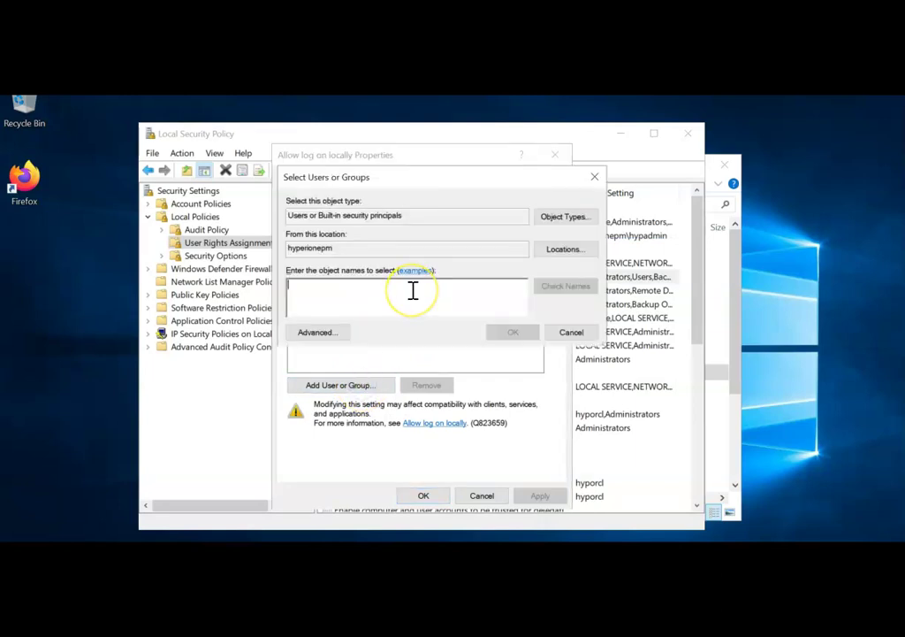
{"action": "type", "text": "hyp"}
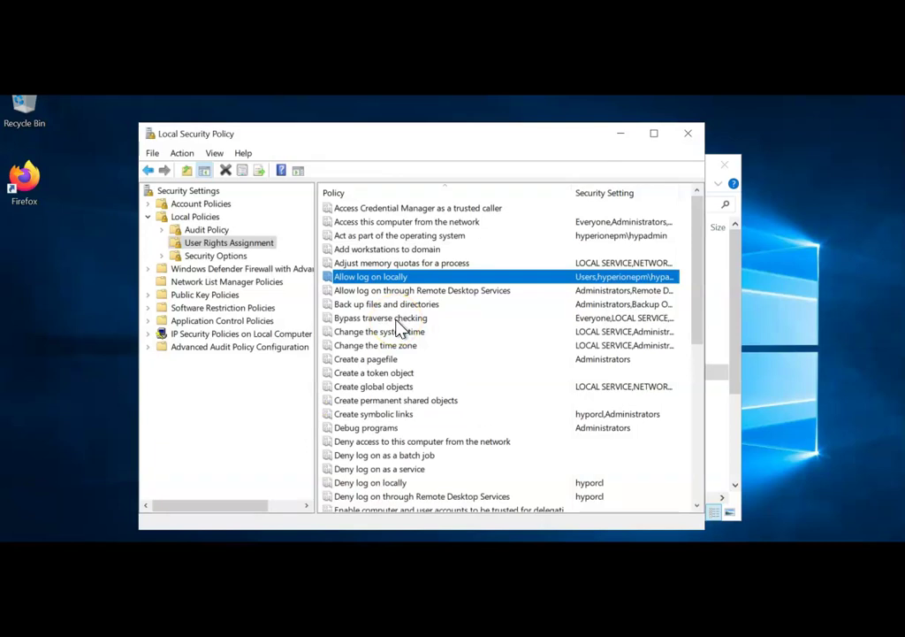
Step: Add the Hyperion admin account to the 'Bypass traverse checking' policy
{"action": "double_click", "coordinate": [396, 320]}
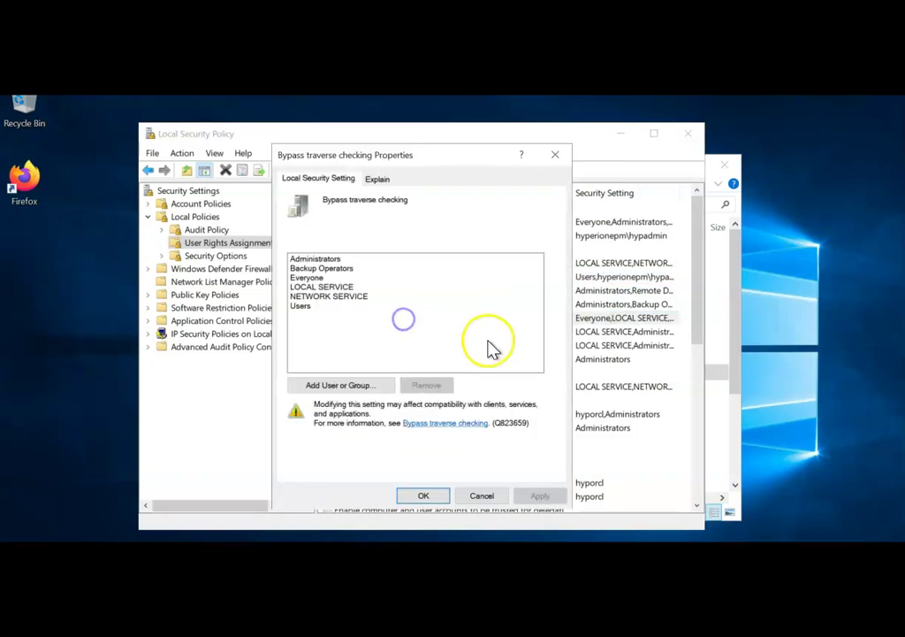
{"action": "left_click", "coordinate": [355, 384]}
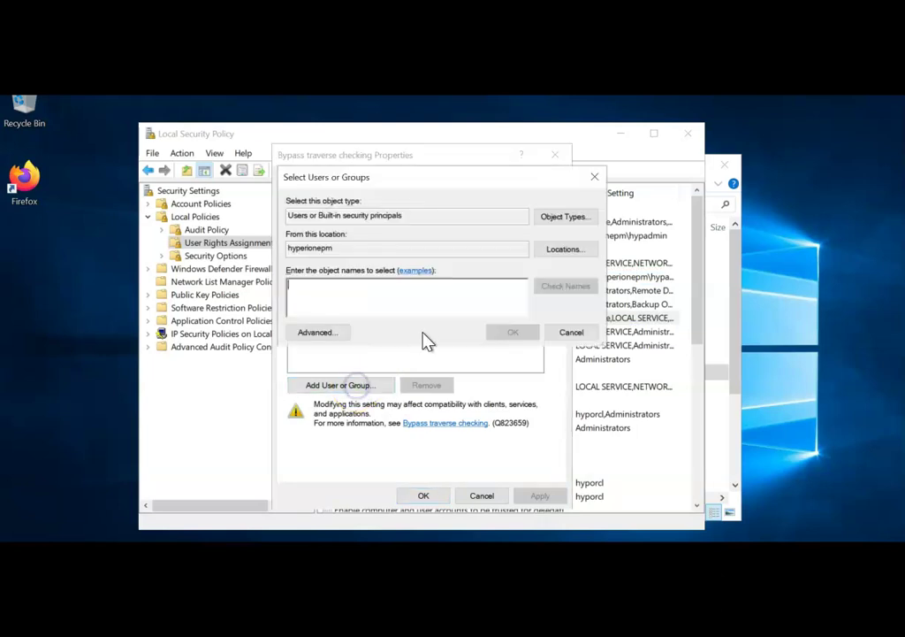
{"action": "type", "text": "hypadmin"}
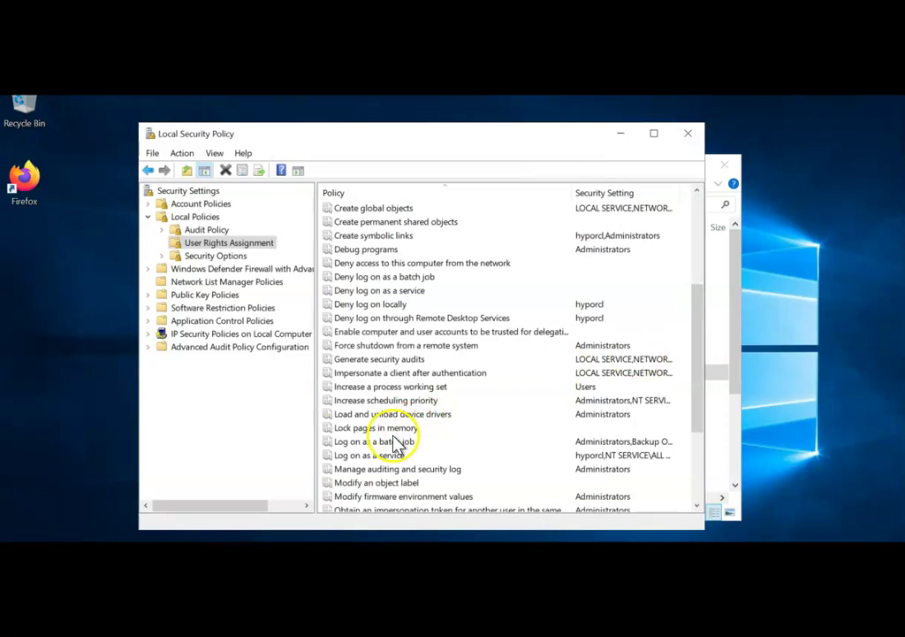
Step: Grant the Hyperion admin account the 'Log on as a batch job' right
{"action": "double_click", "coordinate": [383, 441]}
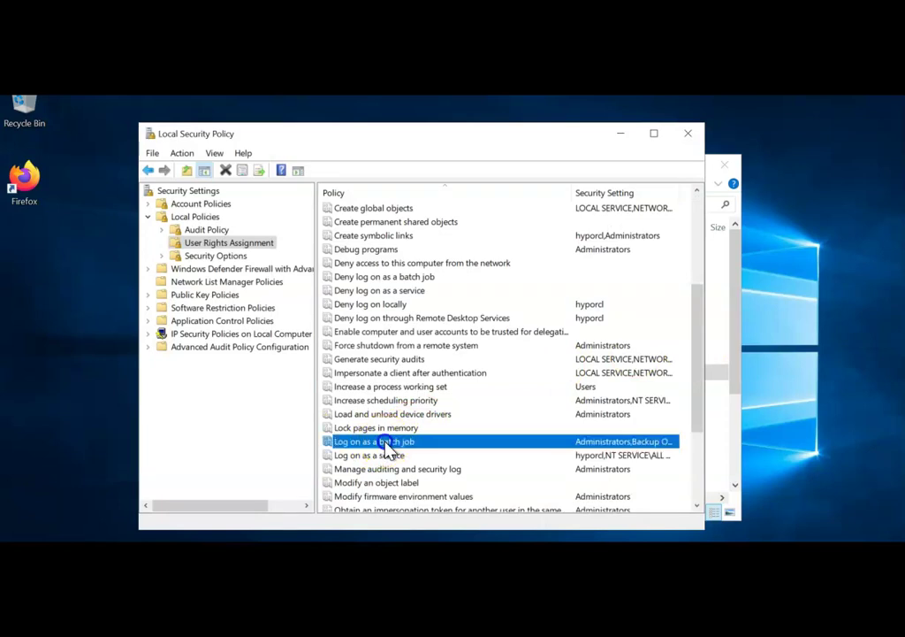
{"action": "left_click", "coordinate": [343, 387]}
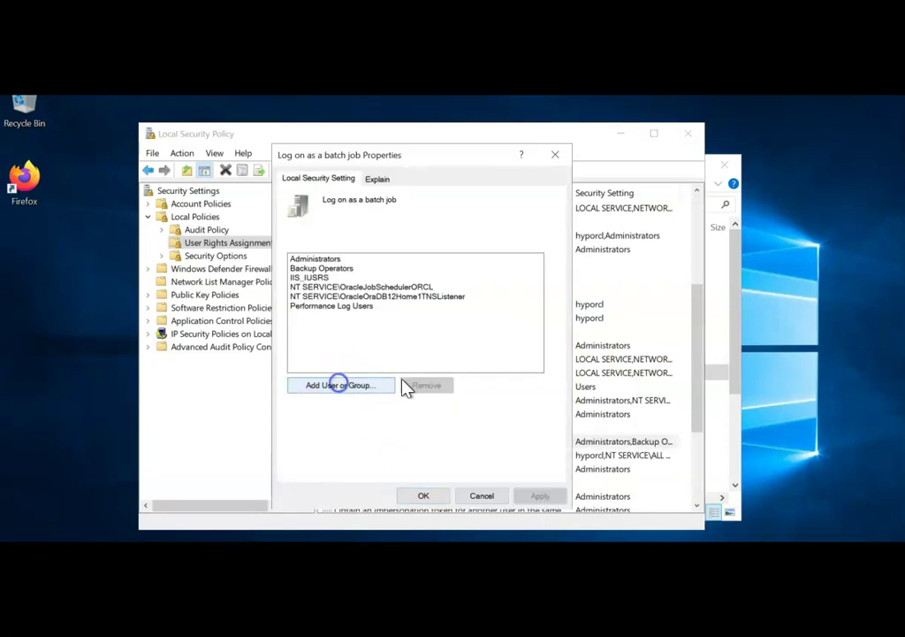
{"action": "type", "text": "hy"}
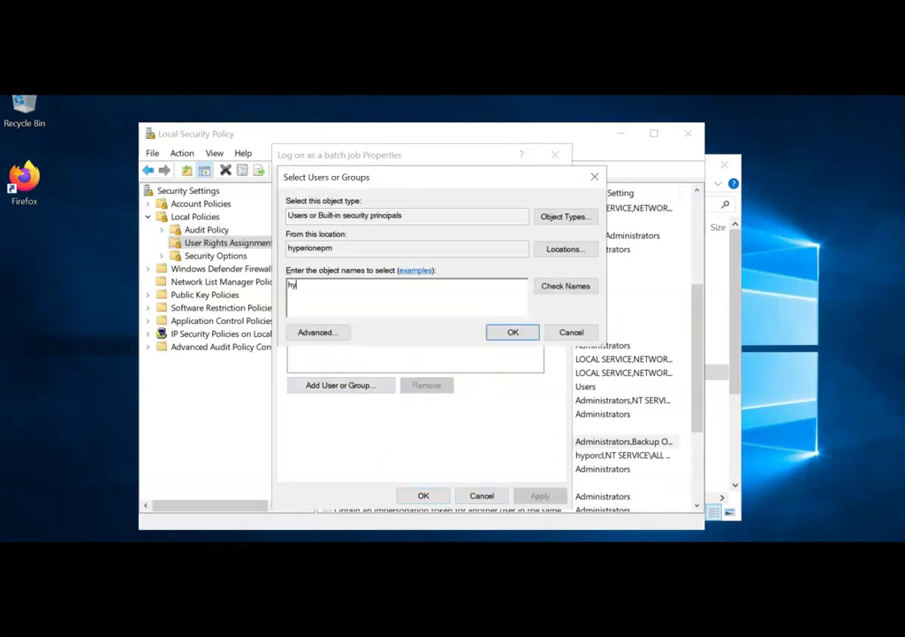
{"action": "type", "text": "padmin"}
{"action": "left_click", "coordinate": [579, 288]}
{"action": "left_click", "coordinate": [512, 334]}
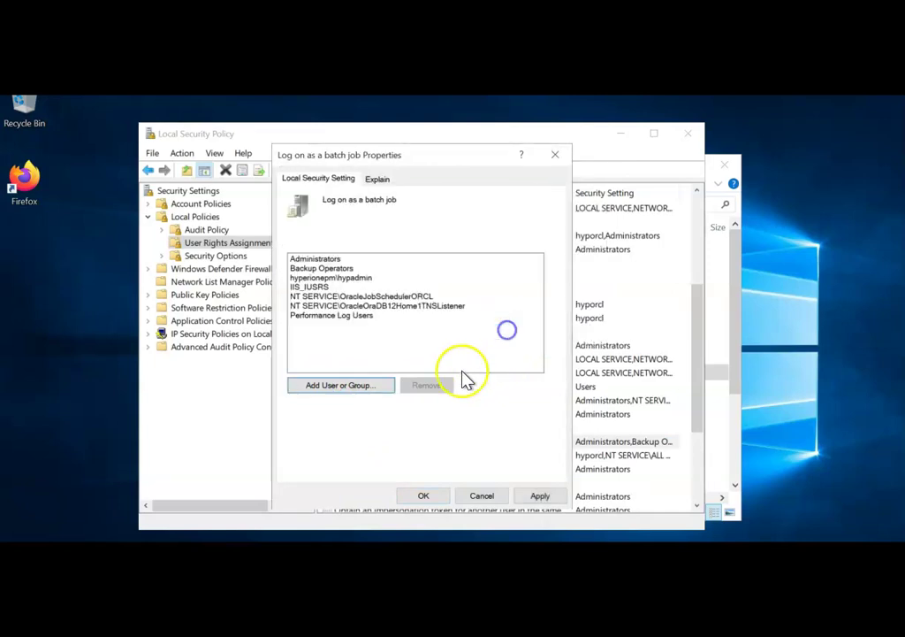
{"action": "left_click", "coordinate": [531, 496]}
{"action": "left_click", "coordinate": [428, 497]}
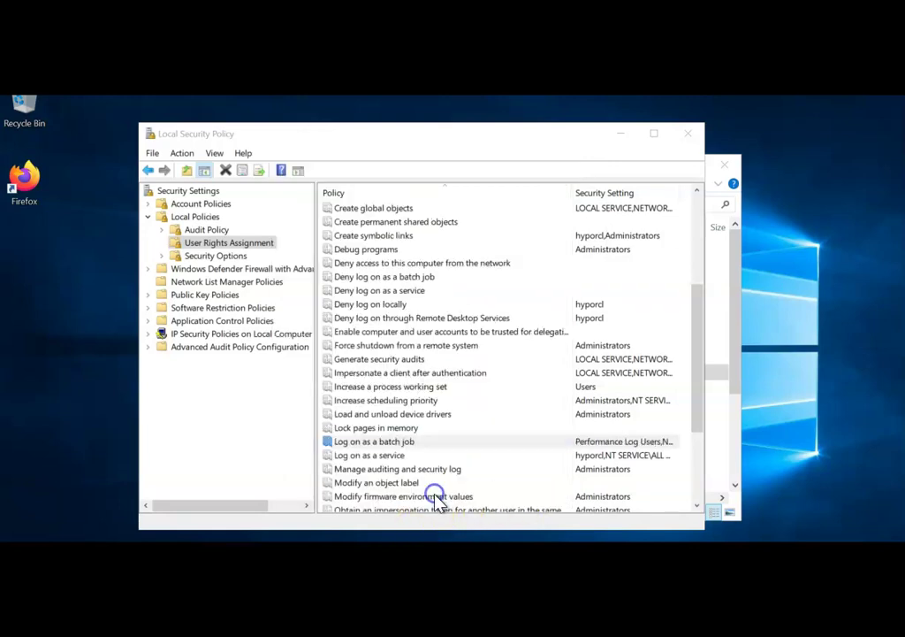
Step: Grant the account 'Log on as a service', then close Local Security Policy and Administrative Tools
{"action": "double_click", "coordinate": [375, 456]}
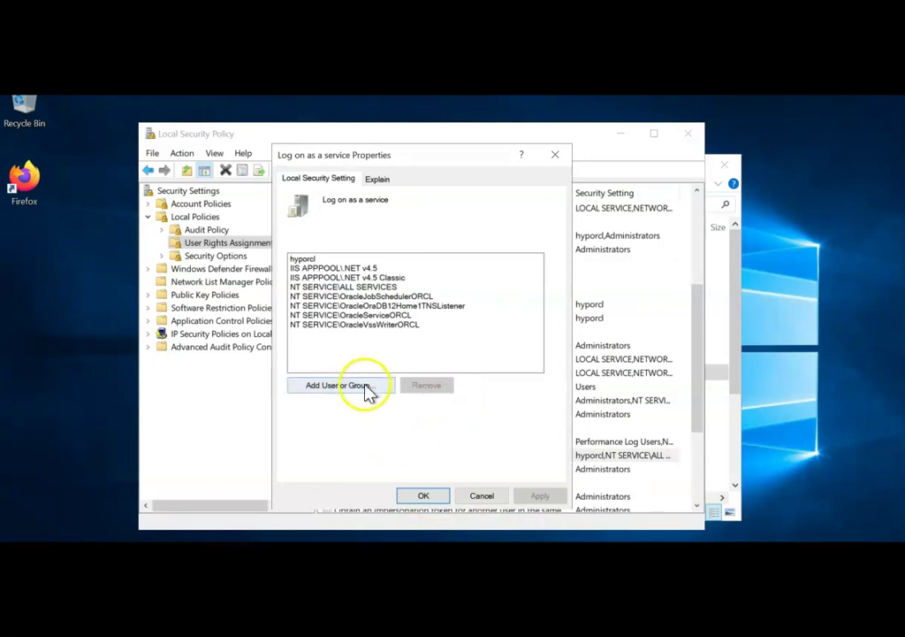
{"action": "left_click", "coordinate": [368, 389]}
{"action": "type", "text": "hypadmin"}
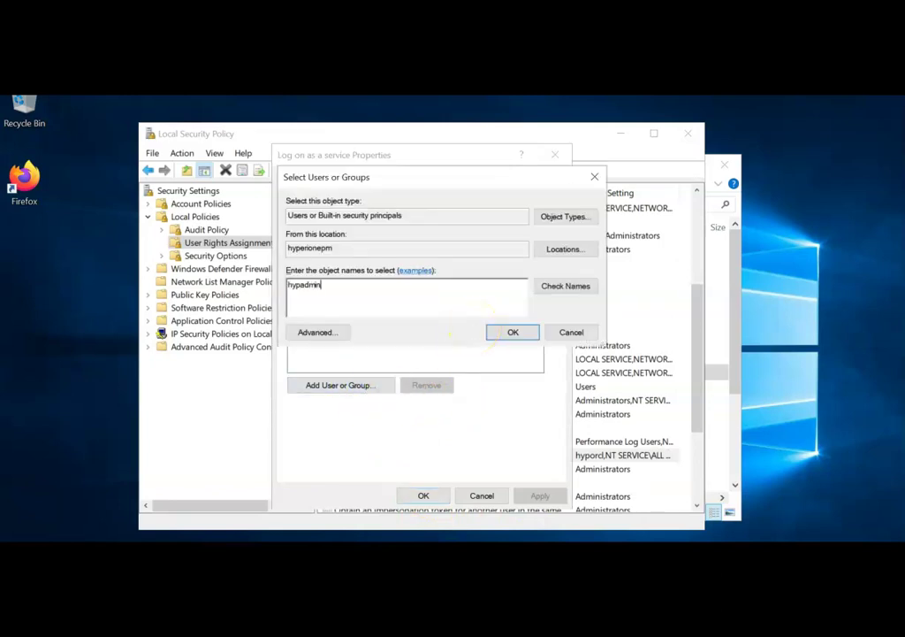
{"action": "left_click", "coordinate": [566, 290]}
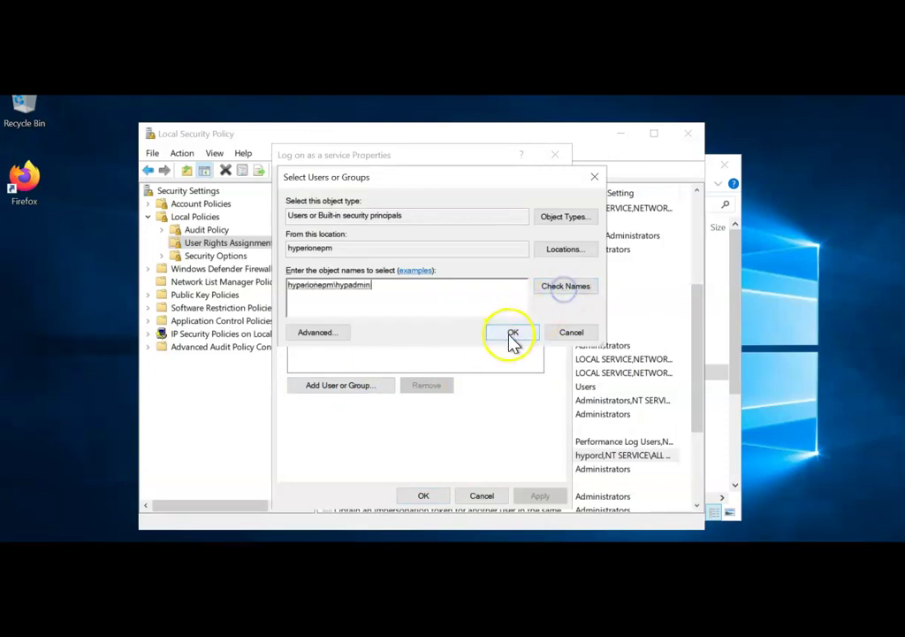
{"action": "left_click", "coordinate": [511, 336]}
{"action": "left_click", "coordinate": [536, 495]}
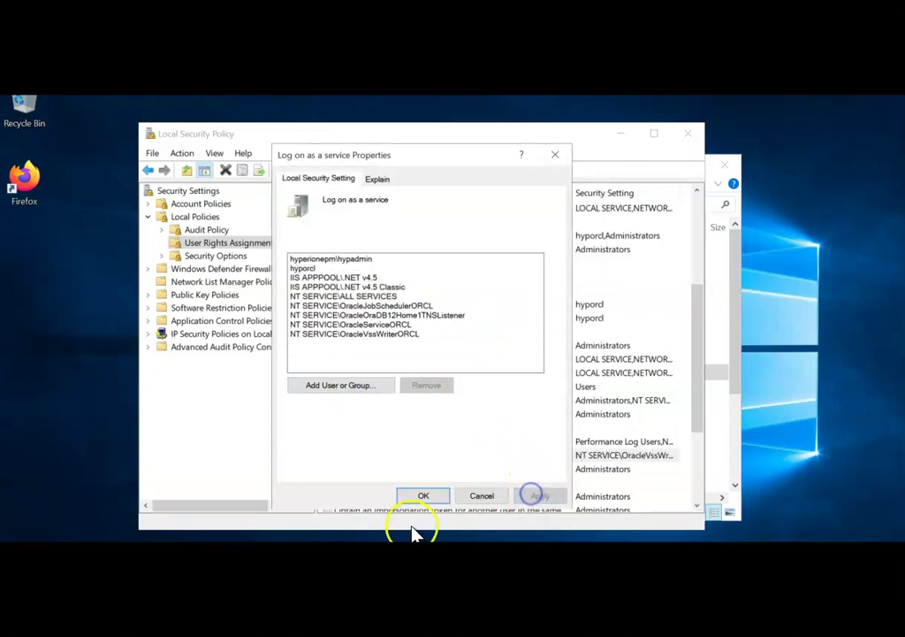
{"action": "left_click", "coordinate": [423, 495]}
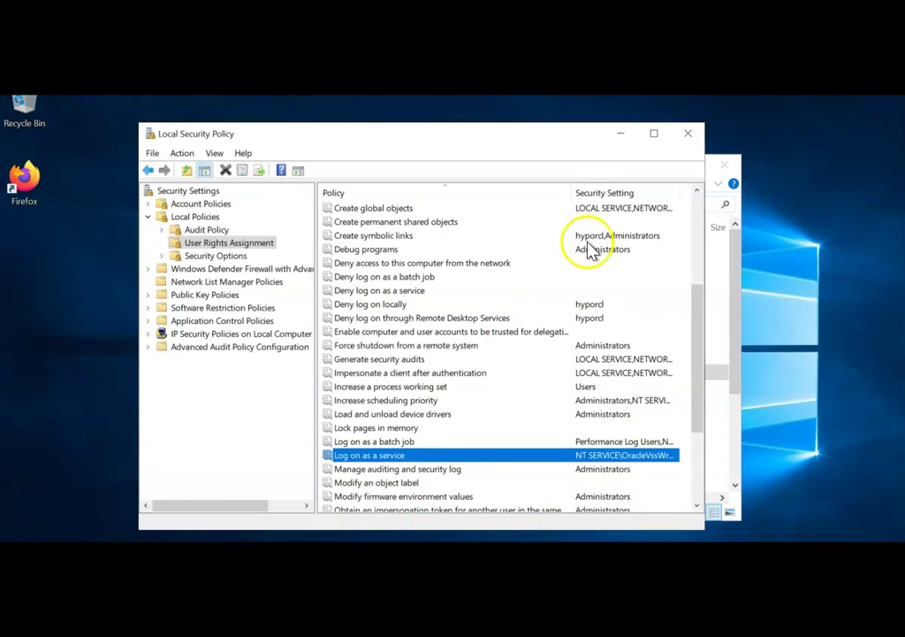
{"action": "left_click", "coordinate": [695, 140]}
{"action": "left_click", "coordinate": [723, 164]}
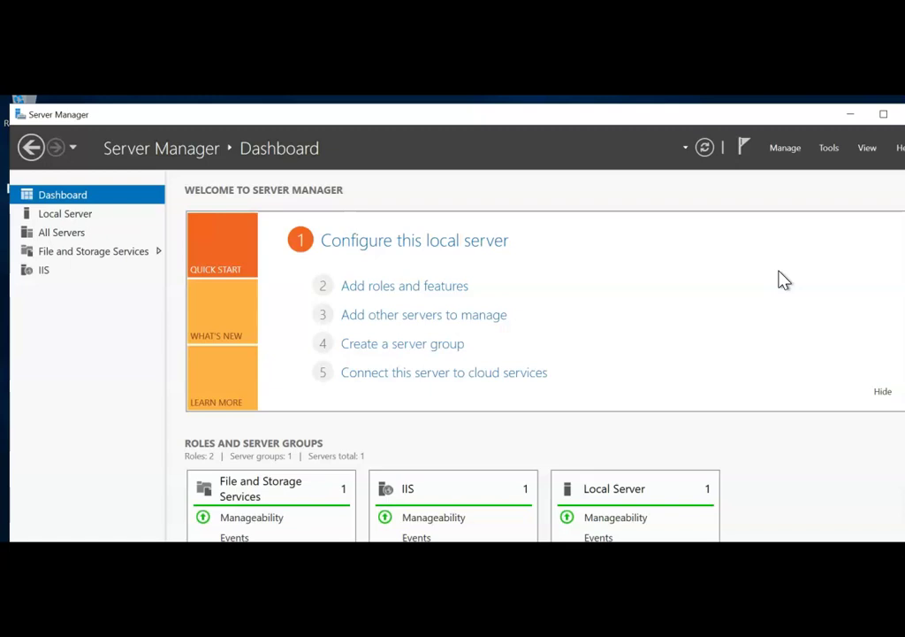
{"action": "left_click", "coordinate": [776, 246]}
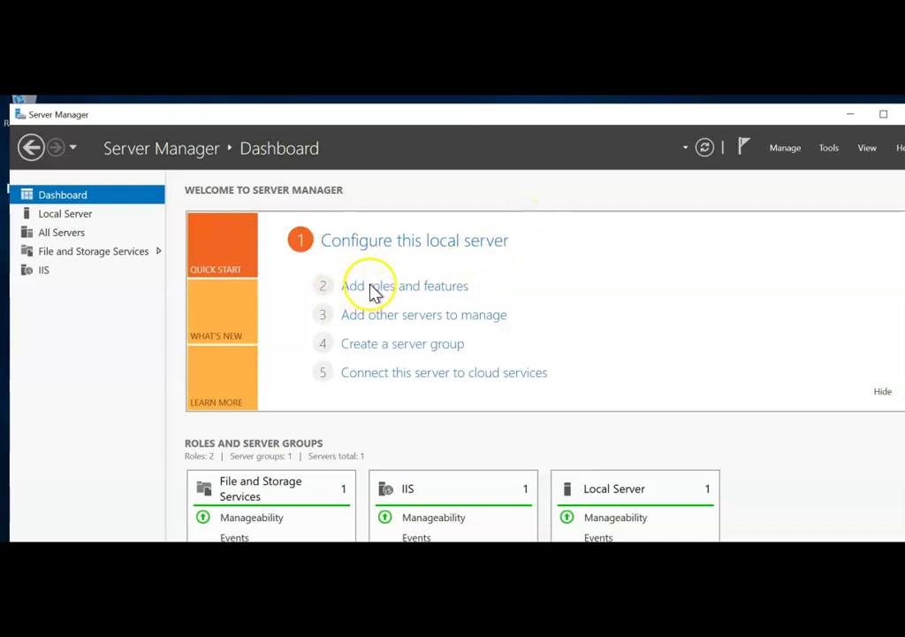
Step: Start Add Roles and Features with role-based installation on the only pooled server
{"action": "left_click", "coordinate": [445, 296]}
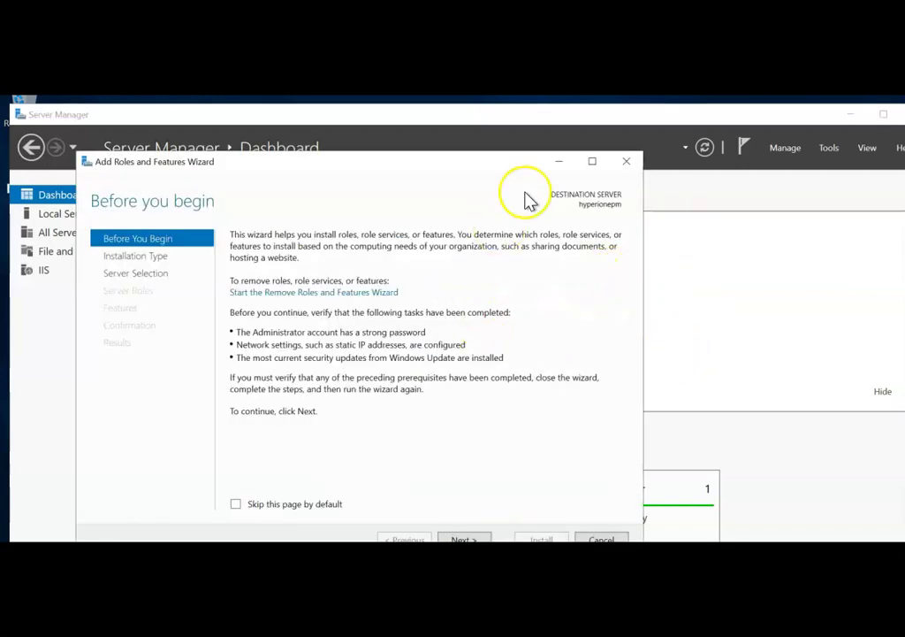
{"action": "left_click", "coordinate": [460, 165]}
{"action": "left_click_drag", "start_coordinate": [459, 166], "coordinate": [484, 150]}
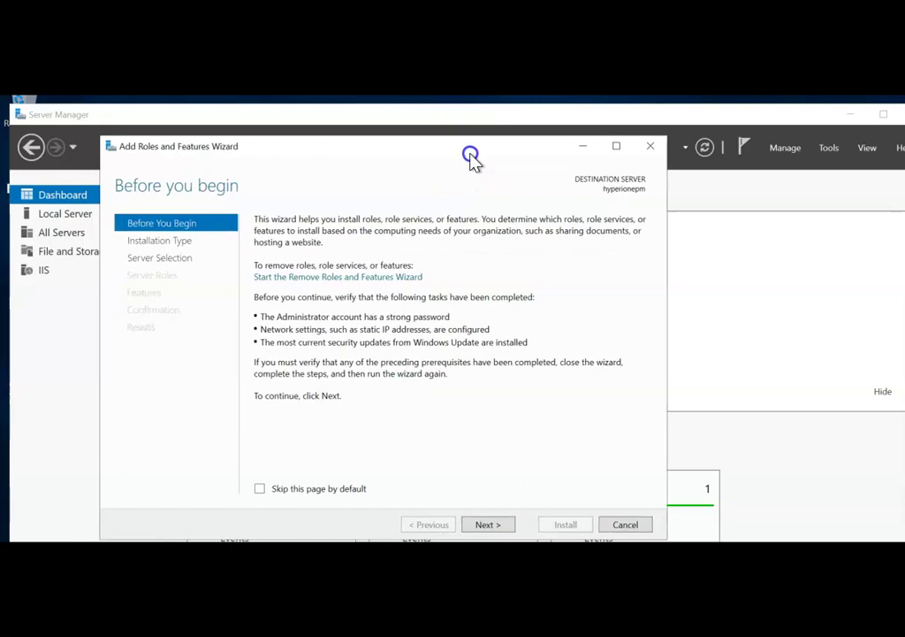
{"action": "left_click", "coordinate": [485, 526]}
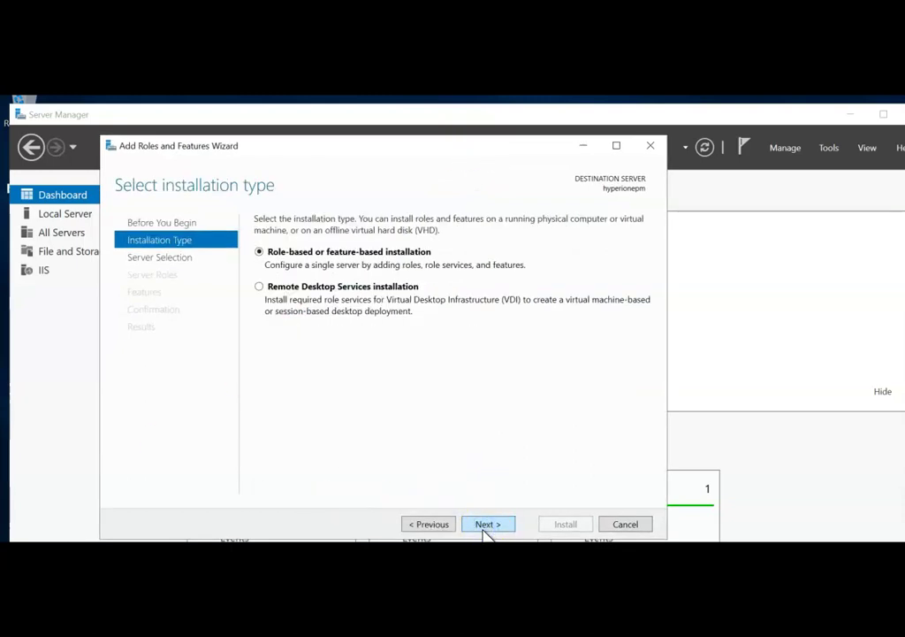
{"action": "left_click", "coordinate": [485, 525]}
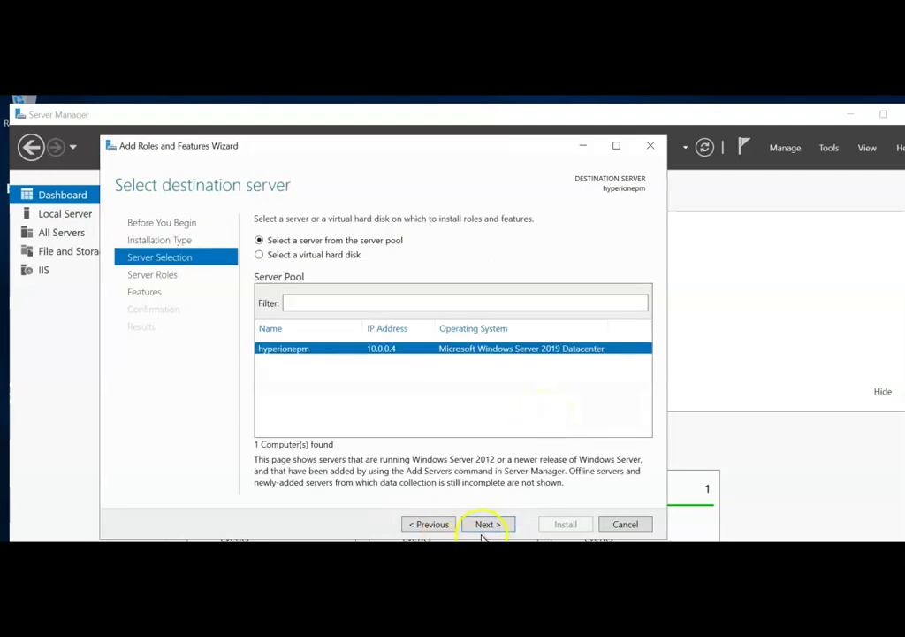
{"action": "left_click", "coordinate": [318, 371]}
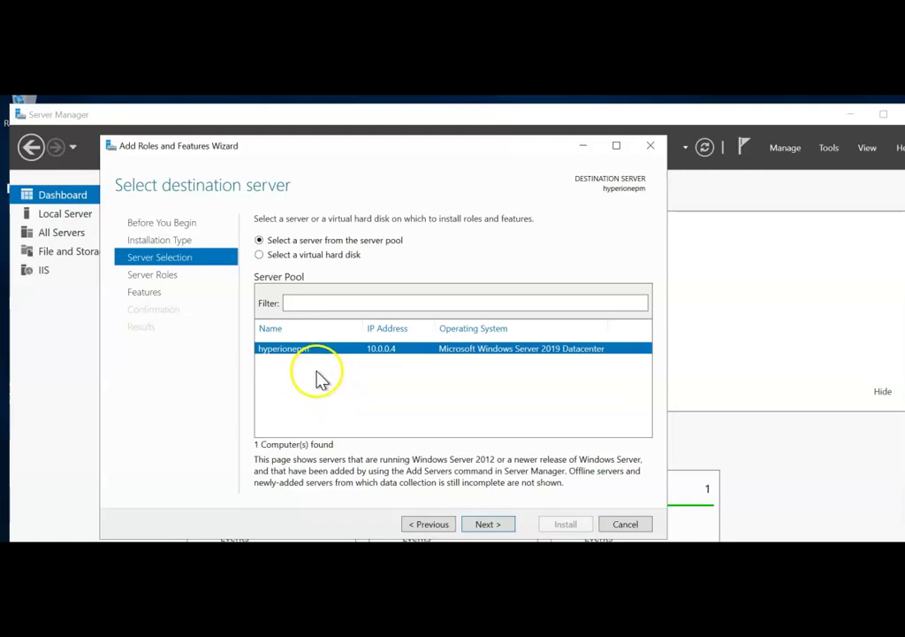
{"action": "left_click", "coordinate": [488, 526]}
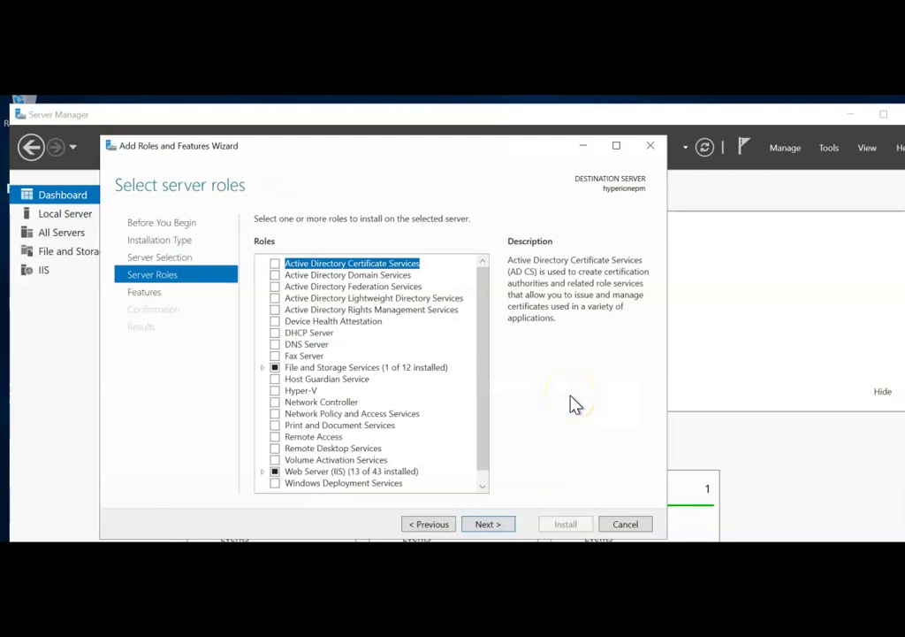
Step: Expand Web Server (IIS) > Web Server on Server Roles to review its installed sub-features
{"action": "left_click_drag", "start_coordinate": [487, 344], "coordinate": [485, 307]}
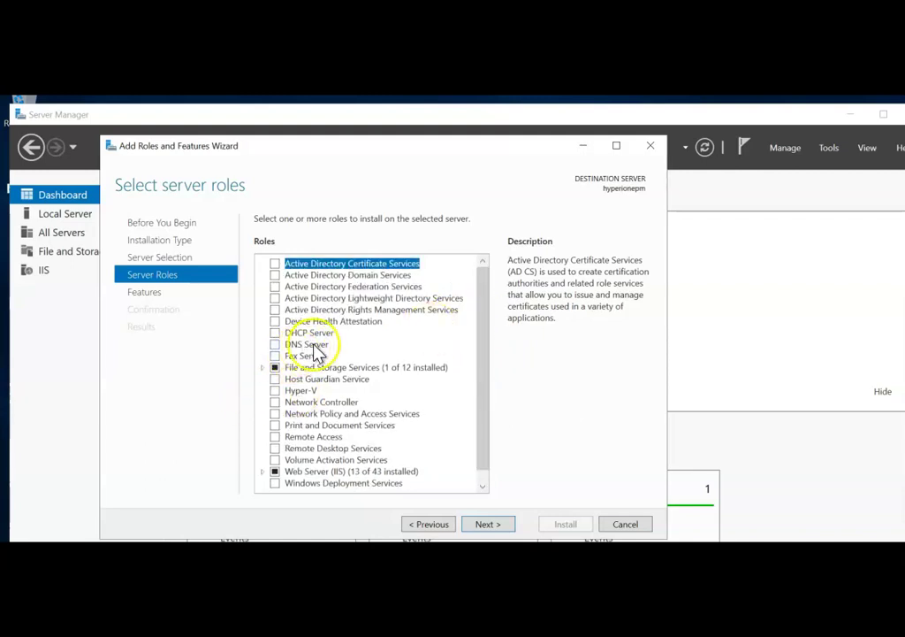
{"action": "left_click_drag", "start_coordinate": [482, 294], "coordinate": [485, 334]}
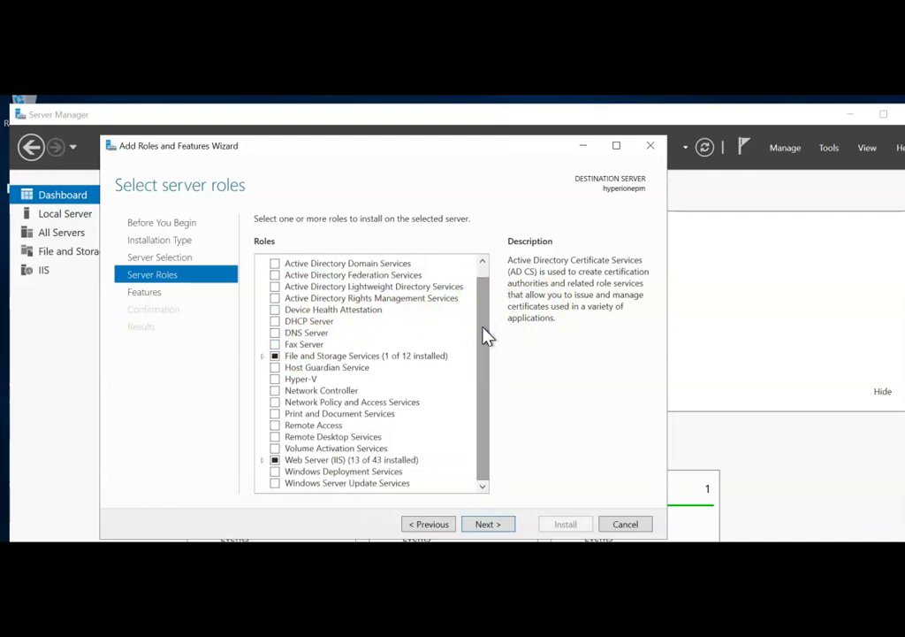
{"action": "left_click", "coordinate": [263, 461]}
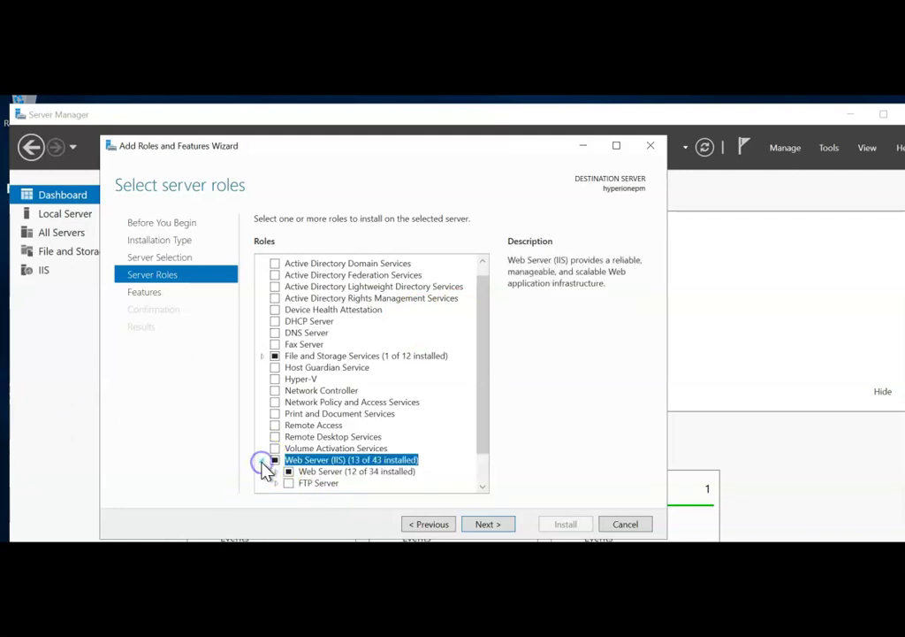
{"action": "scroll", "coordinate": [481, 371], "scroll_direction": "down", "scroll_amount": 1}
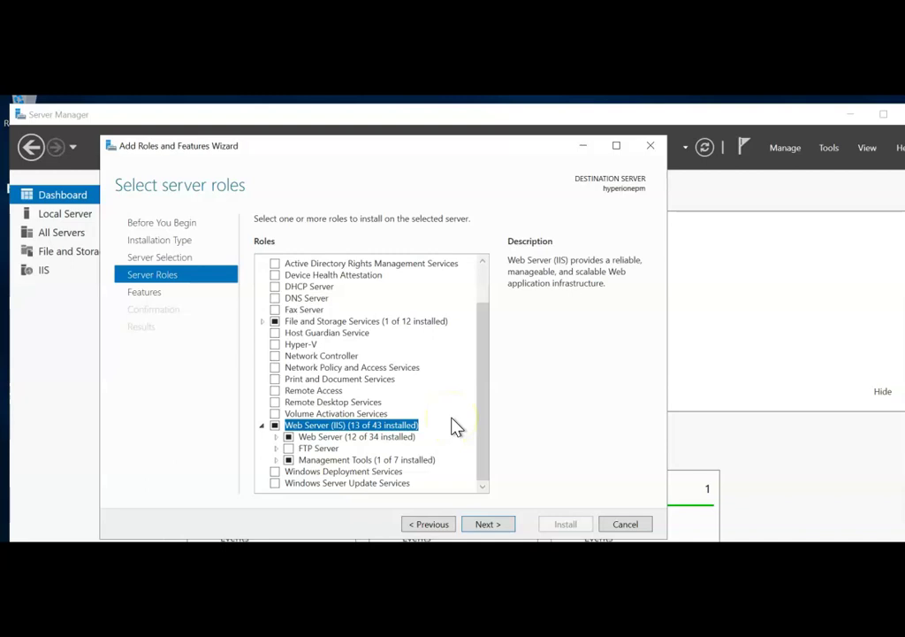
{"action": "left_click", "coordinate": [276, 437]}
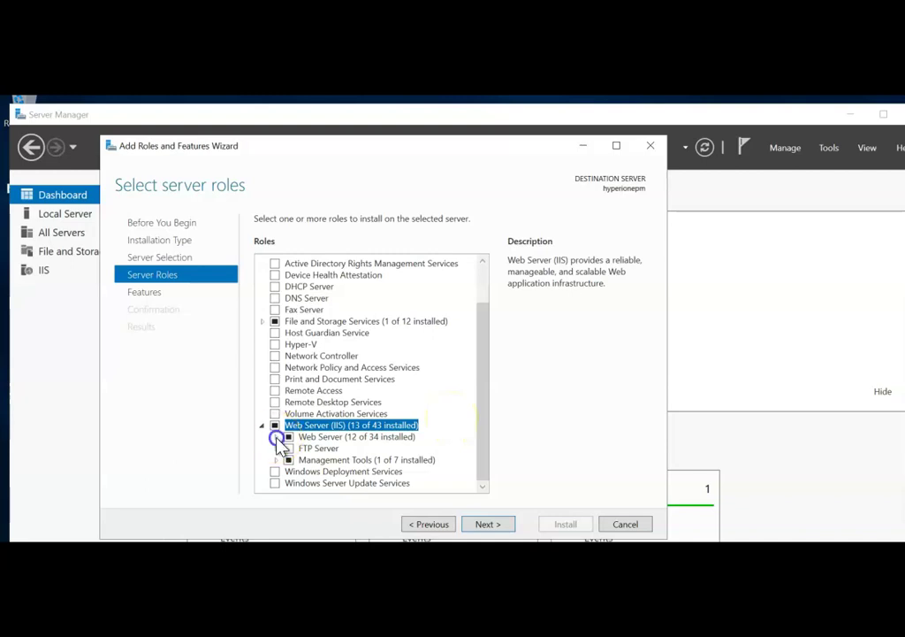
{"action": "left_click_drag", "start_coordinate": [482, 380], "coordinate": [467, 429]}
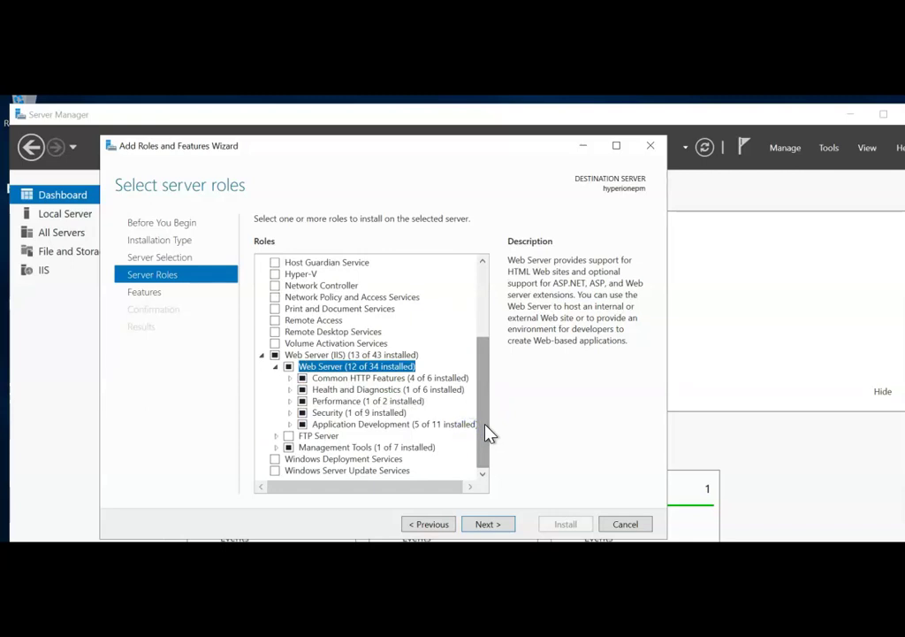
{"action": "left_click", "coordinate": [275, 370]}
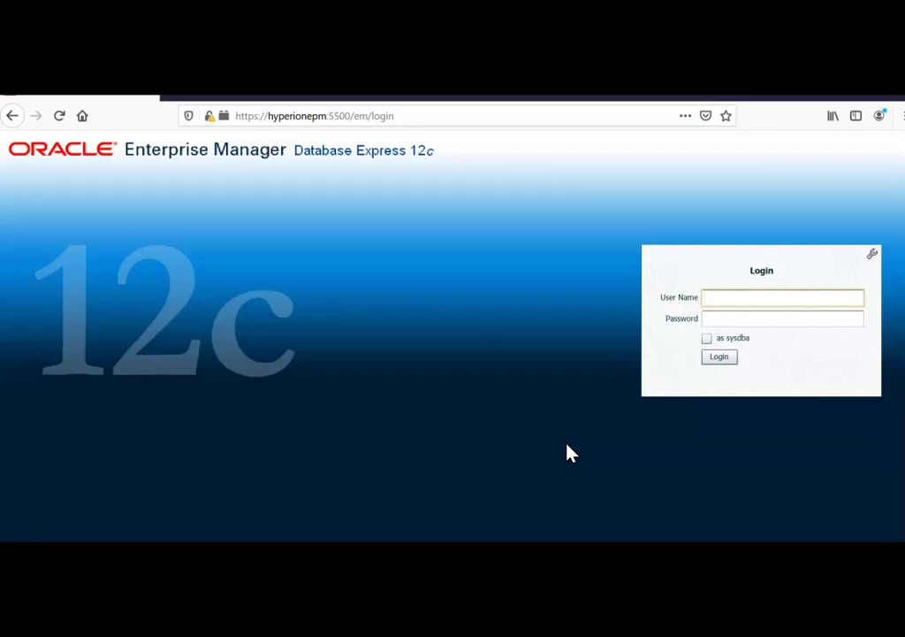
Step: Leave the EM Express login page and bring up C:\SoftwareExtract in File Explorer
{"action": "left_click", "coordinate": [585, 428]}
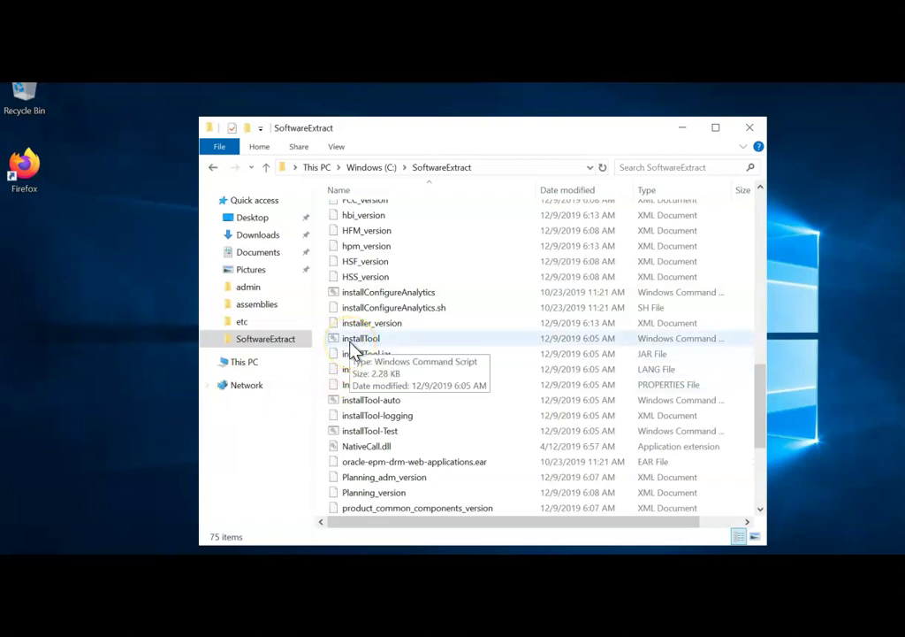
Step: Run installTool from C:\SoftwareExtract as administrator and minimize File Explorer
{"action": "left_click", "coordinate": [373, 340]}
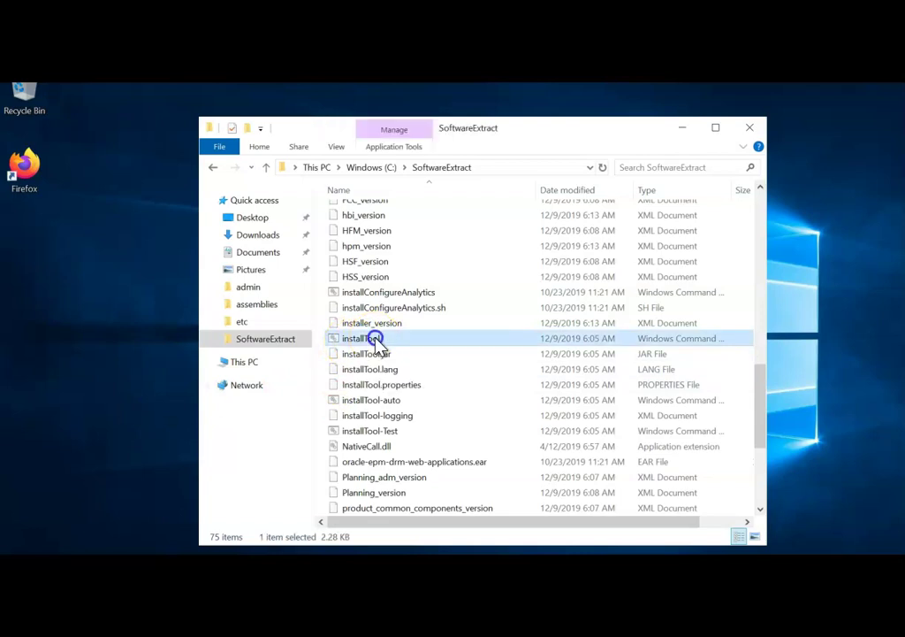
{"action": "right_click", "coordinate": [373, 340]}
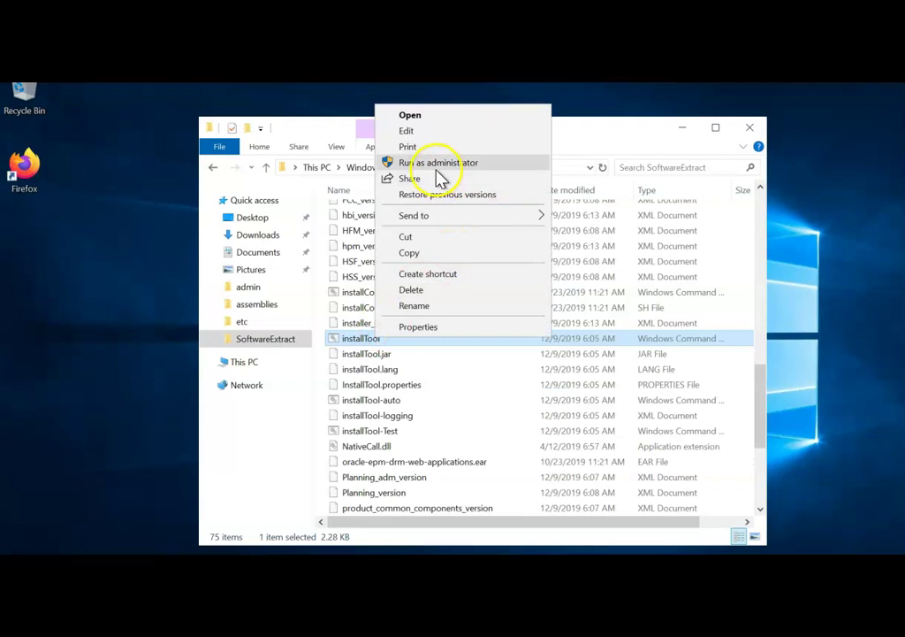
{"action": "left_click", "coordinate": [442, 168]}
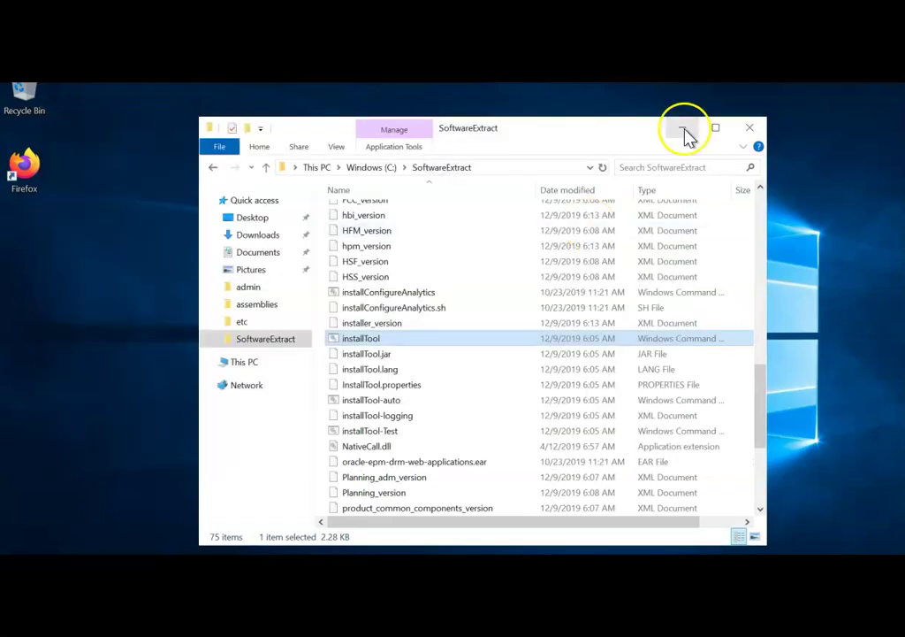
{"action": "left_click", "coordinate": [683, 128]}
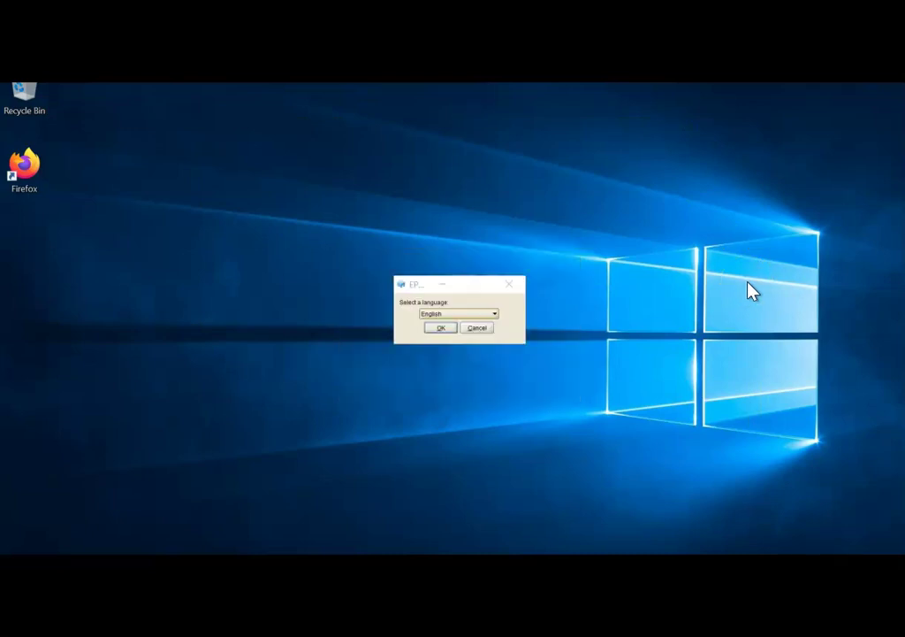
Step: Accept English, keep C:\Oracle\Middleware as Middleware Home, and choose New installation
{"action": "left_click", "coordinate": [439, 329]}
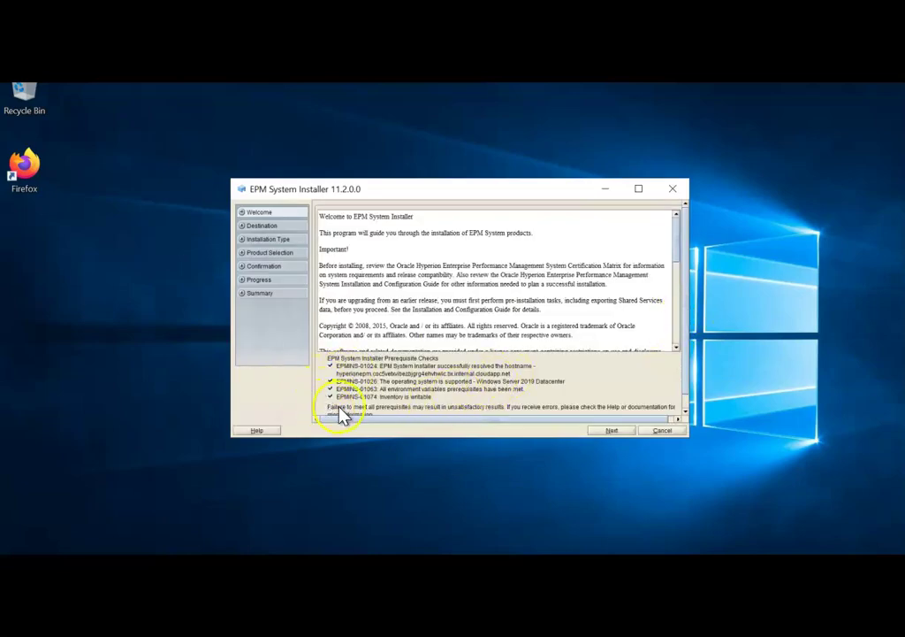
{"action": "left_click", "coordinate": [612, 430]}
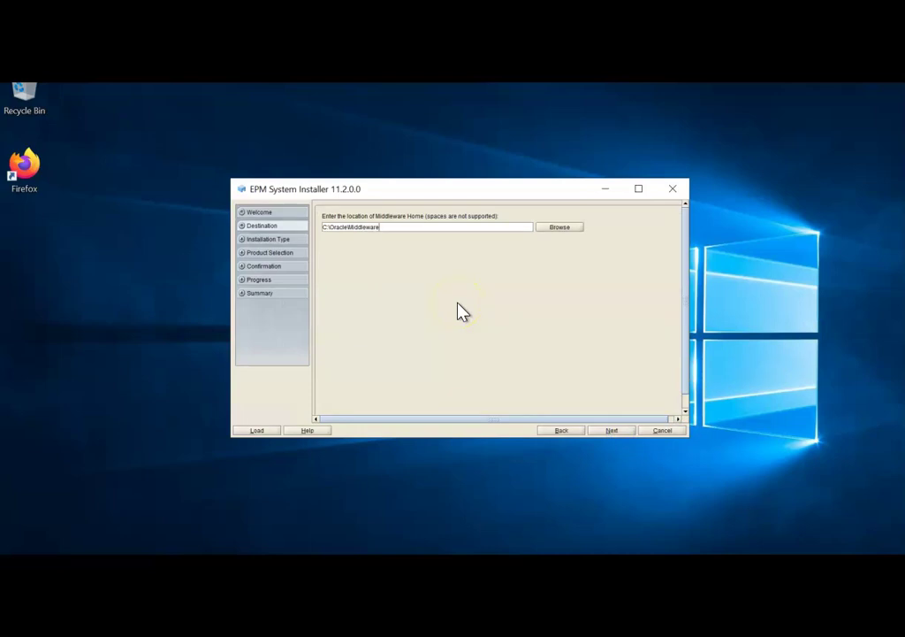
{"action": "left_click", "coordinate": [611, 431]}
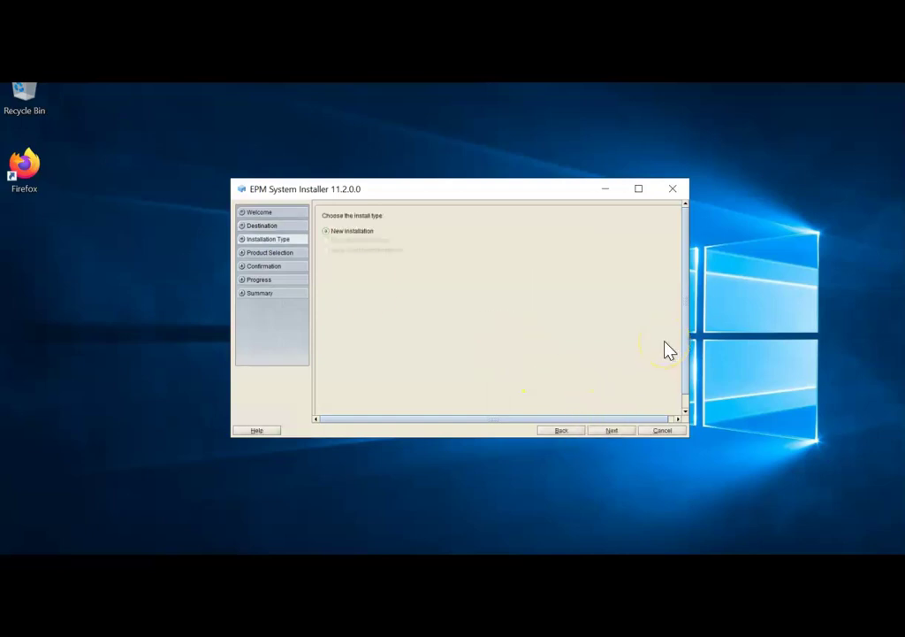
{"action": "left_click", "coordinate": [617, 432]}
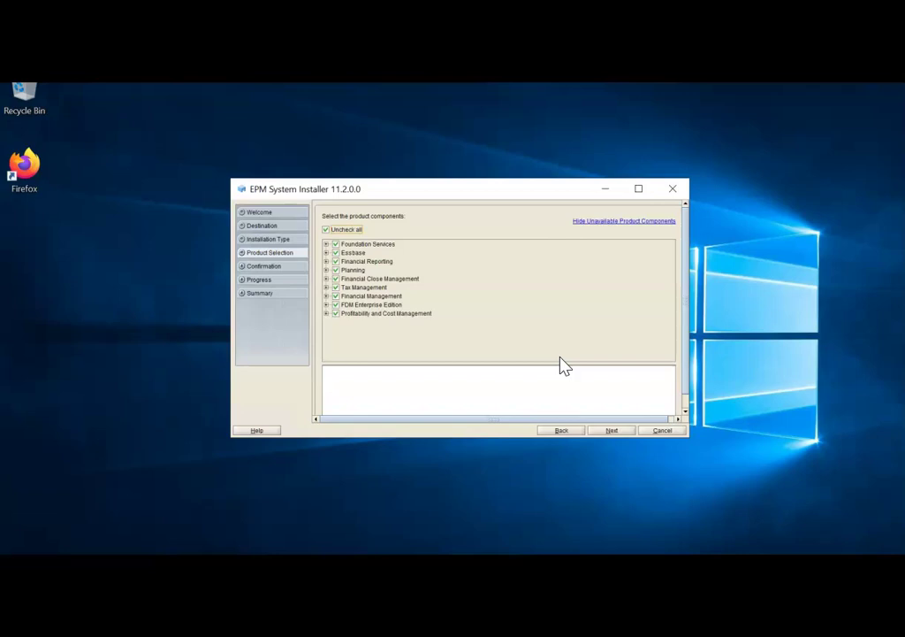
Step: Uncheck Essbase Studio Server under Essbase in Product Selection
{"action": "left_click", "coordinate": [326, 243]}
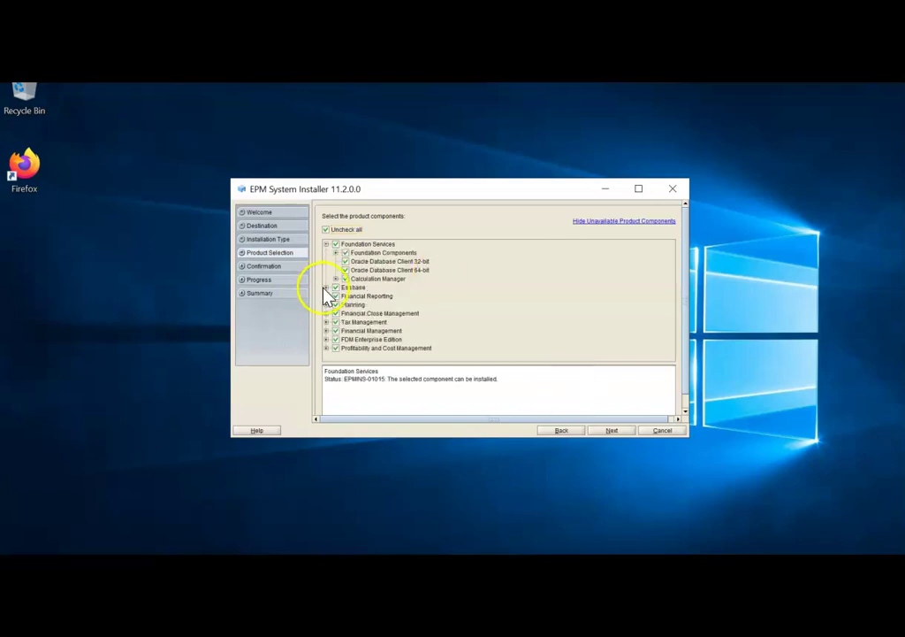
{"action": "left_click", "coordinate": [326, 287]}
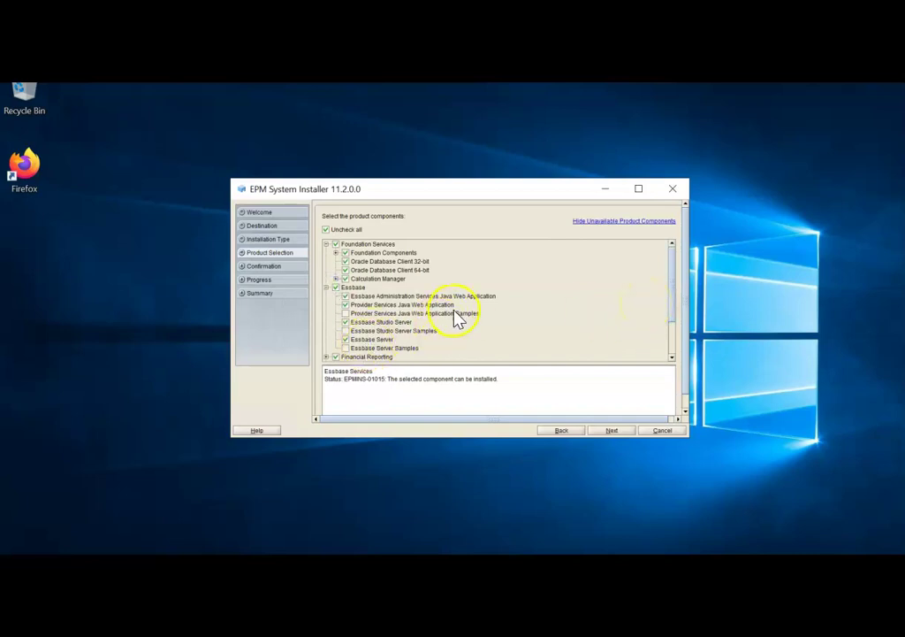
{"action": "left_click", "coordinate": [346, 323]}
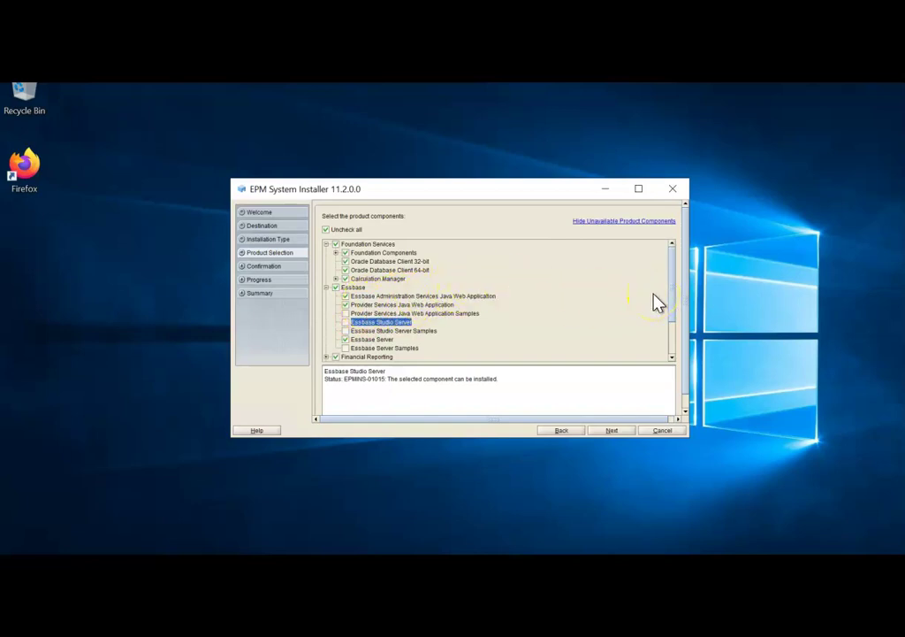
Step: Include Oracle HTTP Server under Foundation Components
{"action": "left_click", "coordinate": [336, 253]}
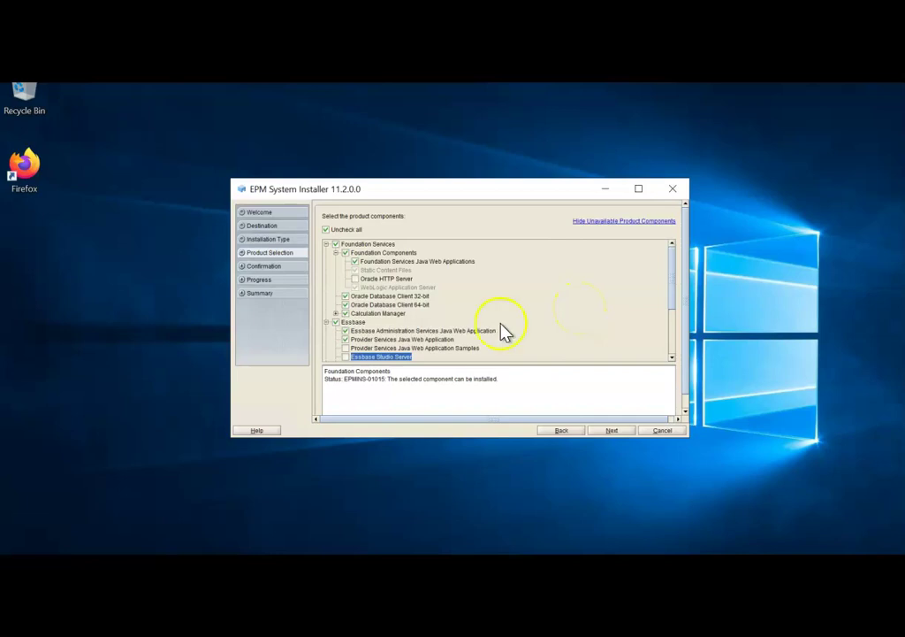
{"action": "left_click", "coordinate": [359, 280]}
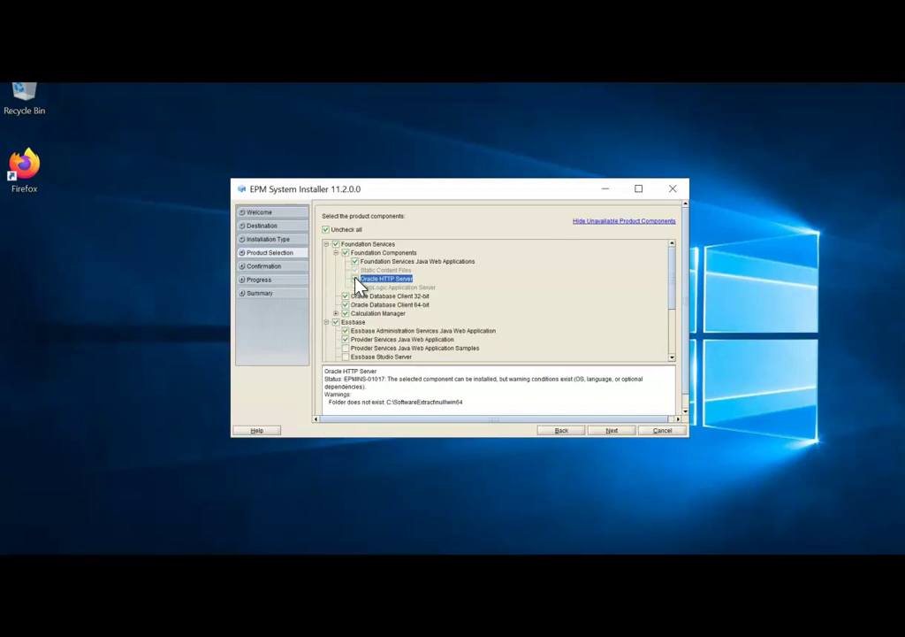
{"action": "left_click", "coordinate": [355, 280]}
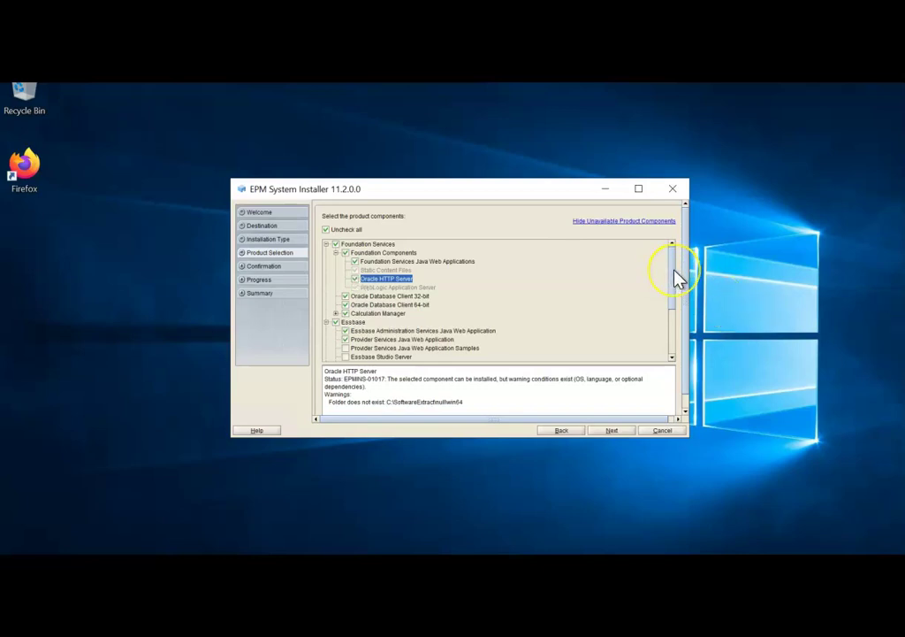
{"action": "left_click_drag", "start_coordinate": [674, 274], "coordinate": [672, 316]}
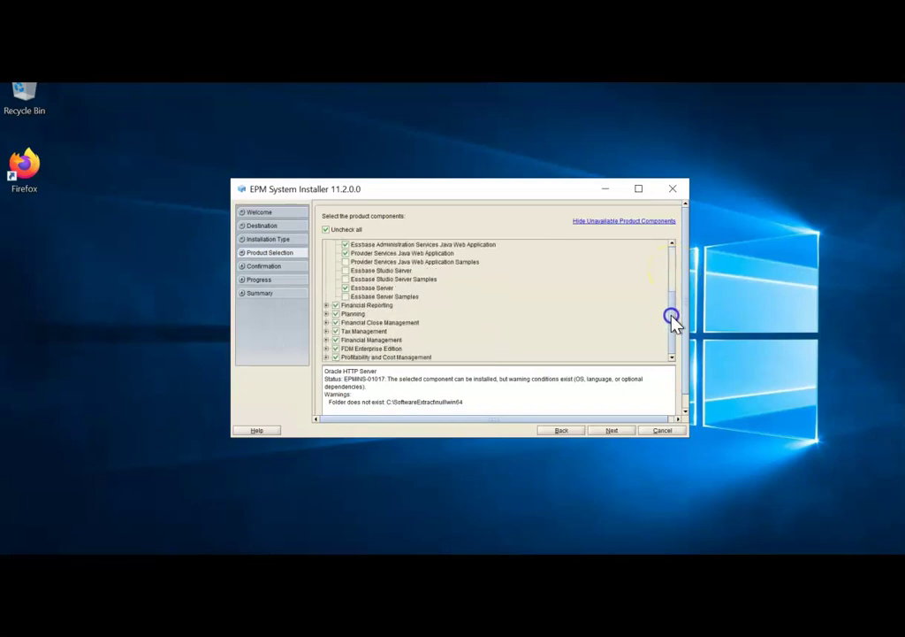
Step: Include the Profitability and Cost Management samples and continue to the Confirmation list
{"action": "left_click", "coordinate": [327, 322]}
{"action": "left_click", "coordinate": [328, 323]}
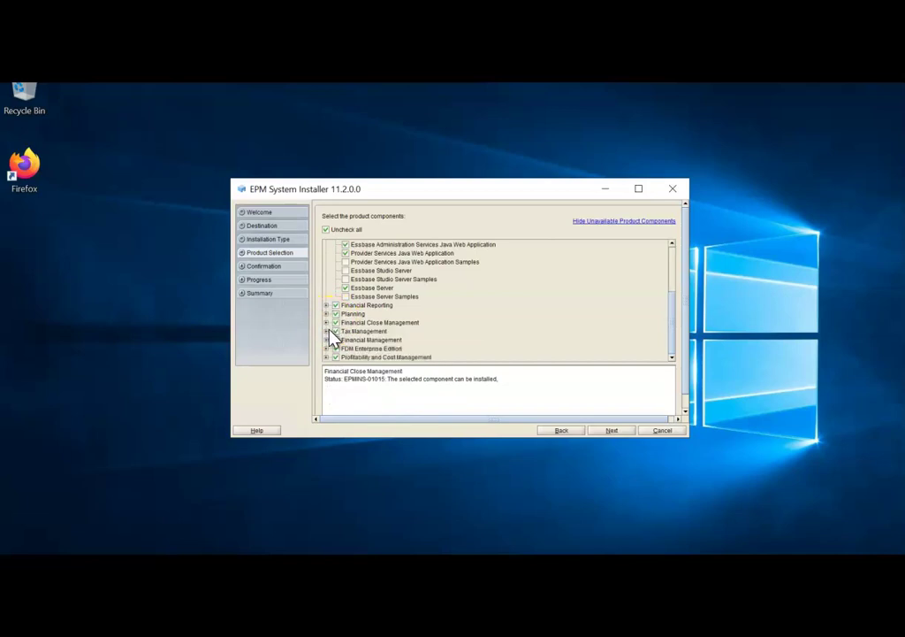
{"action": "left_click", "coordinate": [327, 331]}
{"action": "left_click", "coordinate": [327, 331]}
{"action": "left_click", "coordinate": [327, 357]}
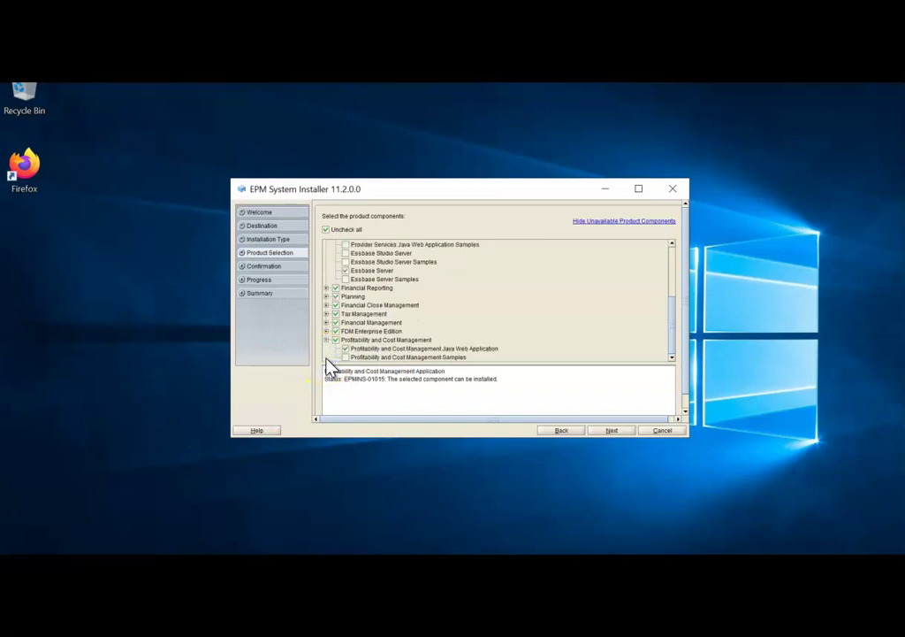
{"action": "left_click", "coordinate": [348, 359]}
{"action": "left_click", "coordinate": [346, 358]}
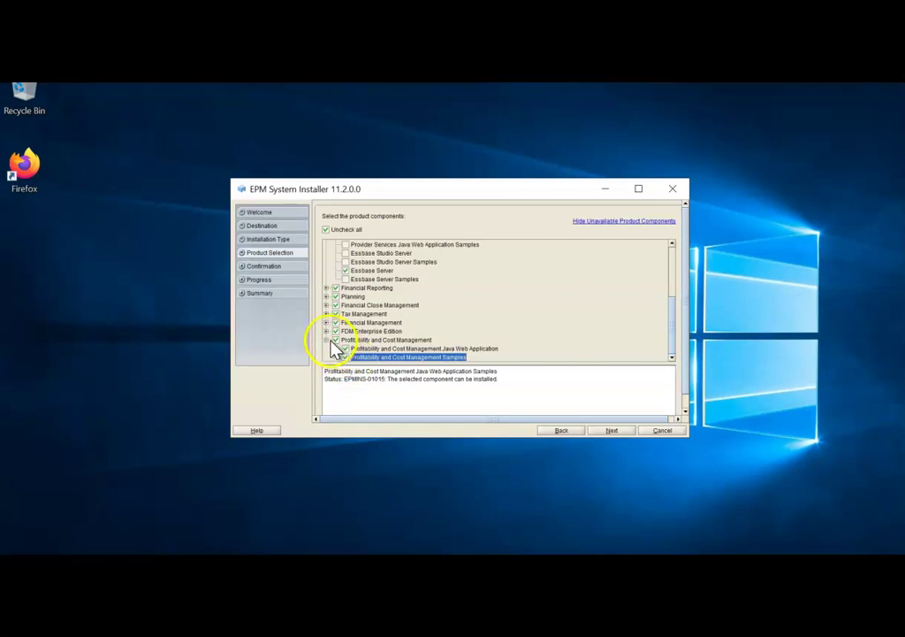
{"action": "left_click", "coordinate": [326, 340]}
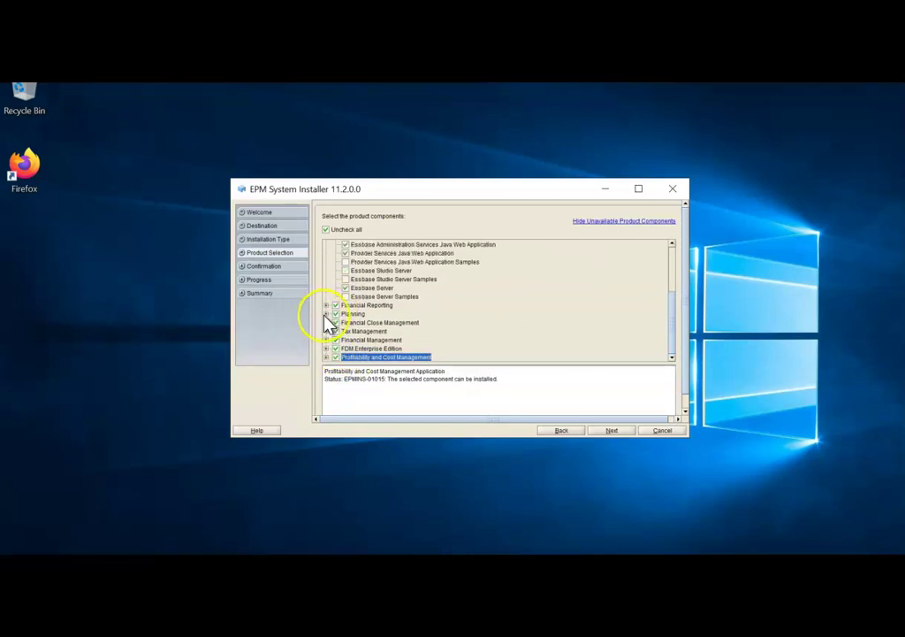
{"action": "left_click", "coordinate": [326, 314]}
{"action": "left_click", "coordinate": [326, 313]}
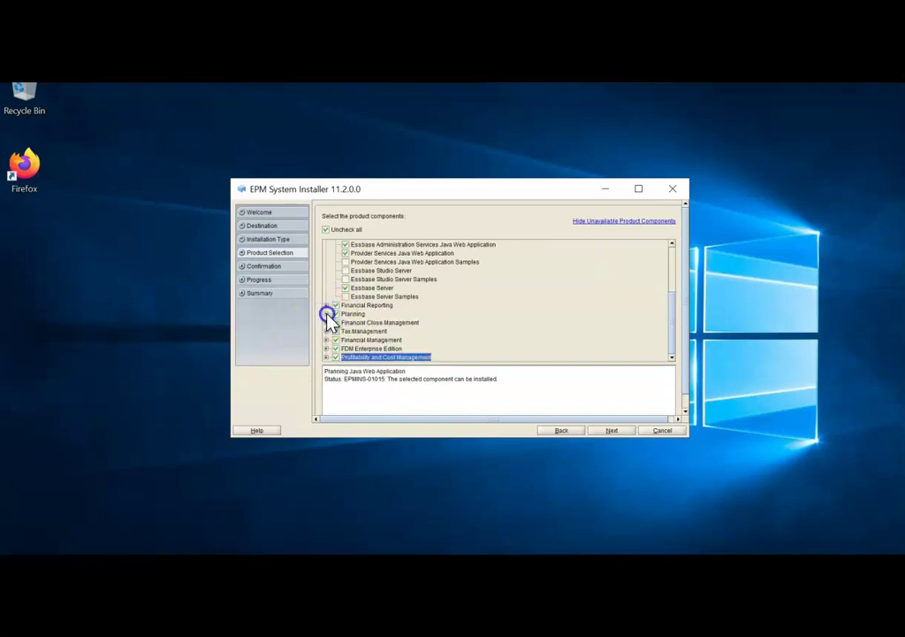
{"action": "scroll", "coordinate": [624, 258], "scroll_direction": "up", "scroll_amount": 4}
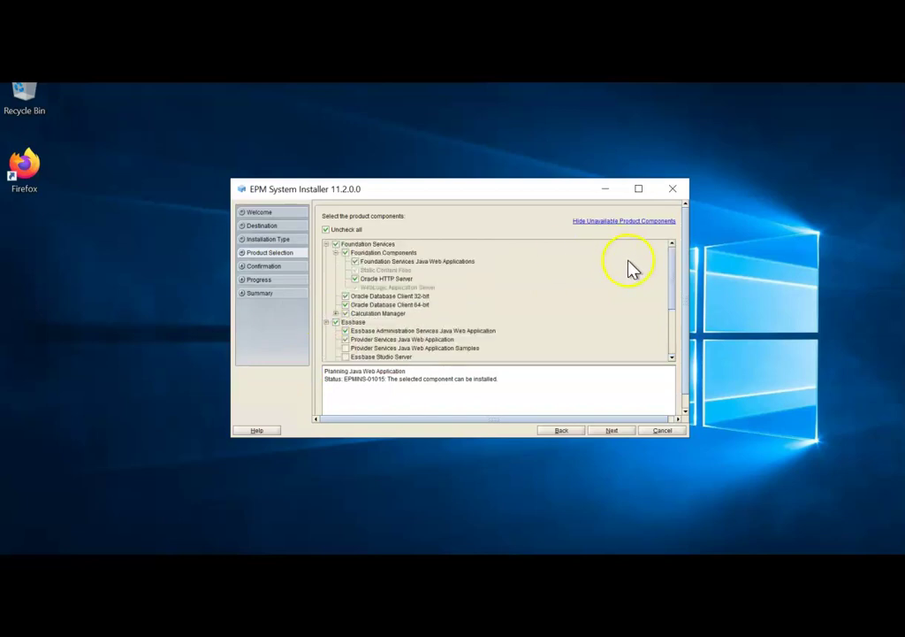
{"action": "left_click", "coordinate": [622, 431]}
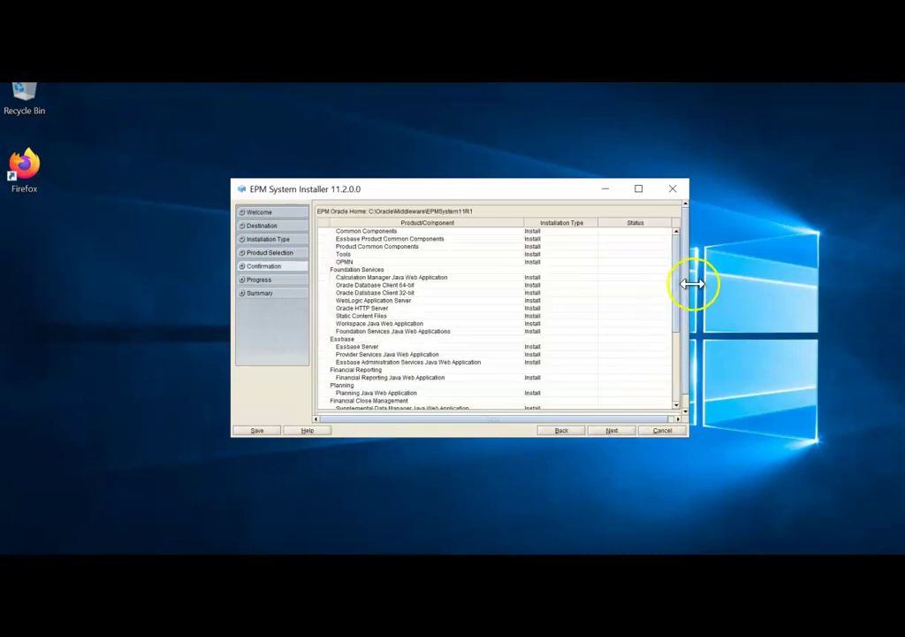
Step: Install the confirmed components and finish once all report Completed successfully
{"action": "left_click_drag", "start_coordinate": [677, 295], "coordinate": [681, 221]}
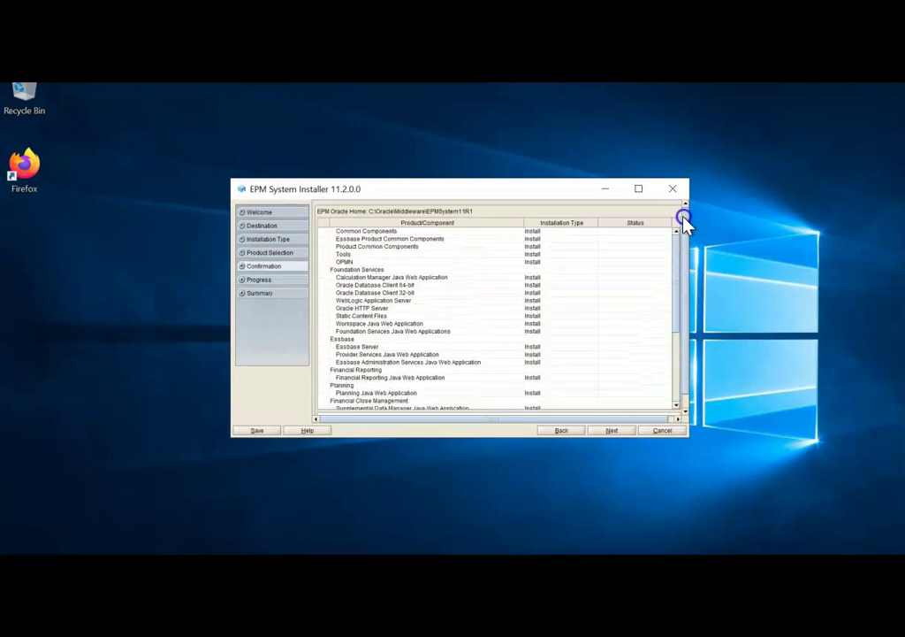
{"action": "left_click", "coordinate": [612, 431]}
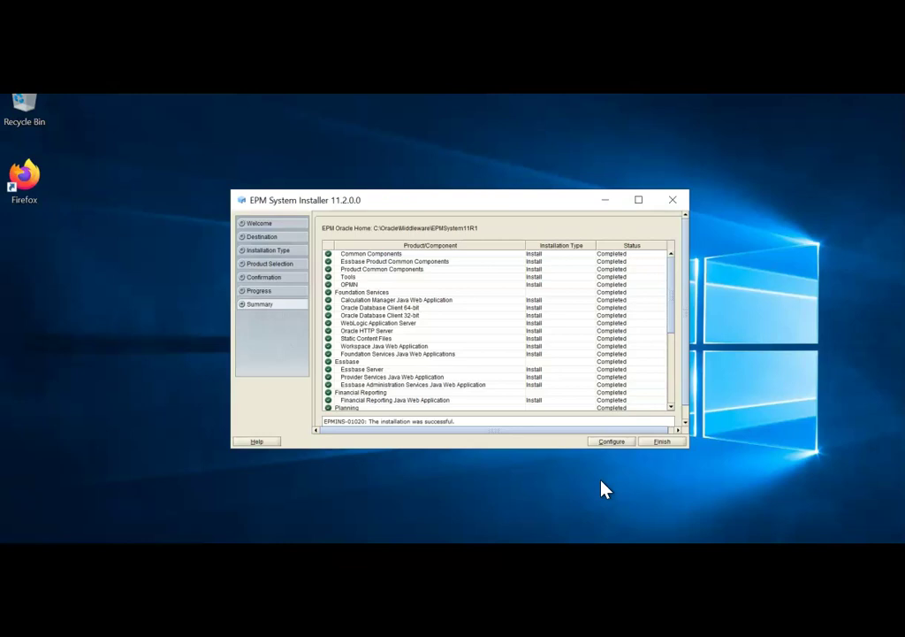
{"action": "left_click", "coordinate": [662, 442]}
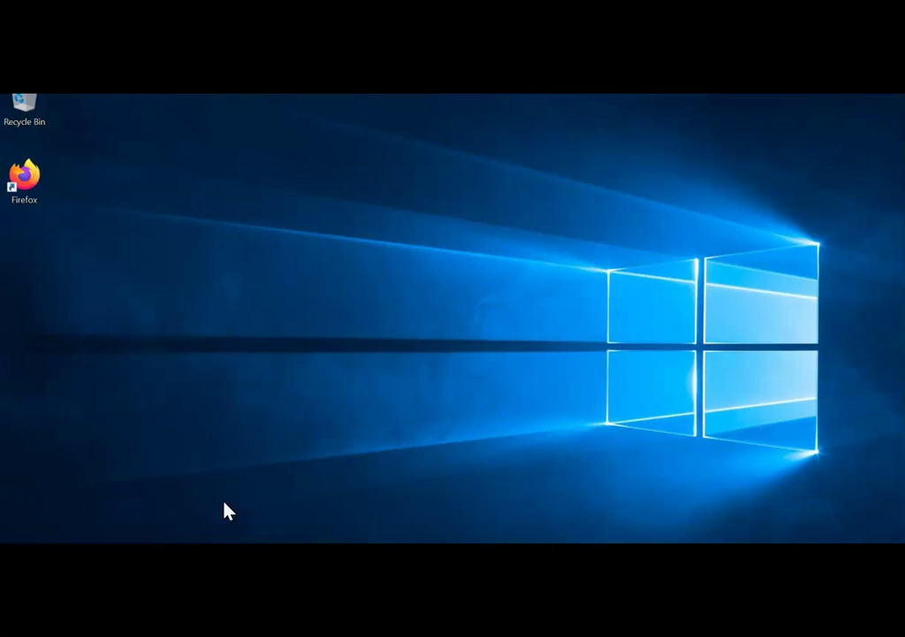
Step: Browse in File Explorer to C:\Oracle\Middleware\oracle_common\bin
{"action": "right_click", "coordinate": [157, 557]}
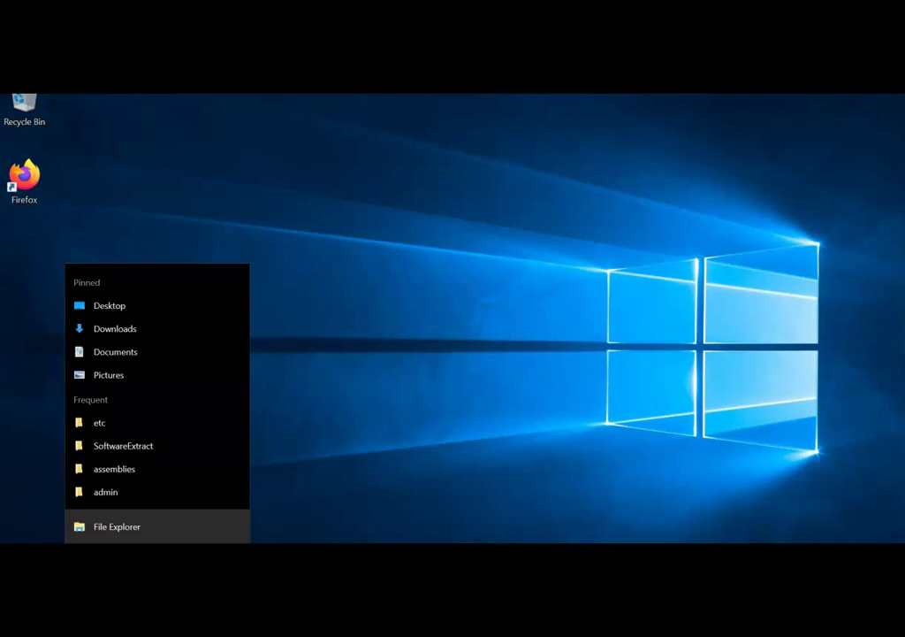
{"action": "left_click", "coordinate": [162, 525]}
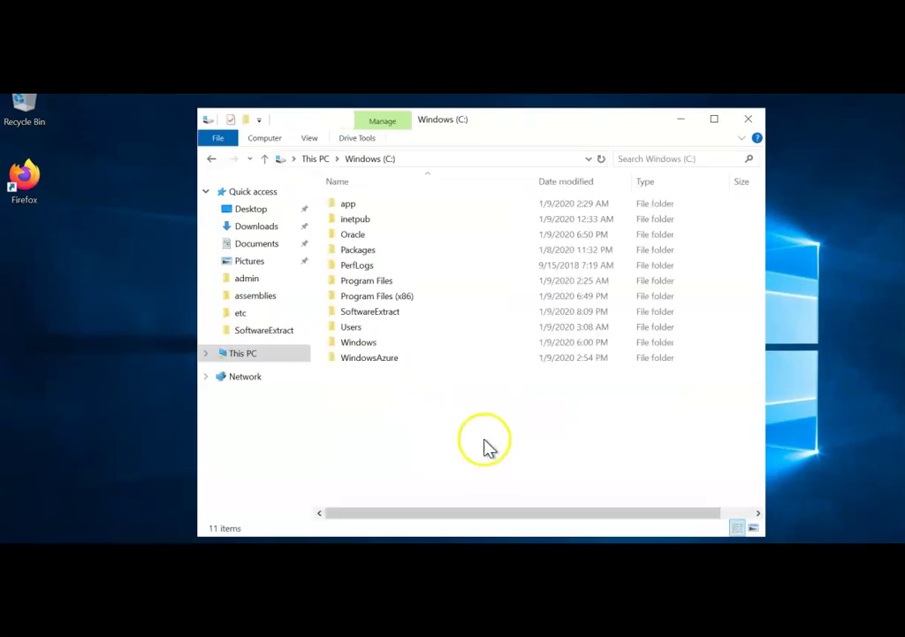
{"action": "double_click", "coordinate": [358, 235]}
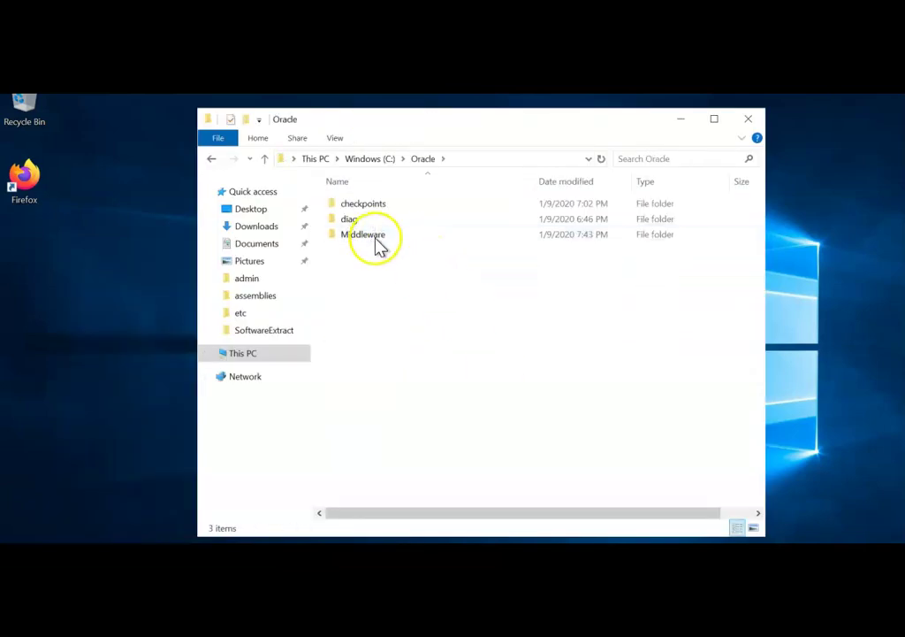
{"action": "double_click", "coordinate": [376, 240]}
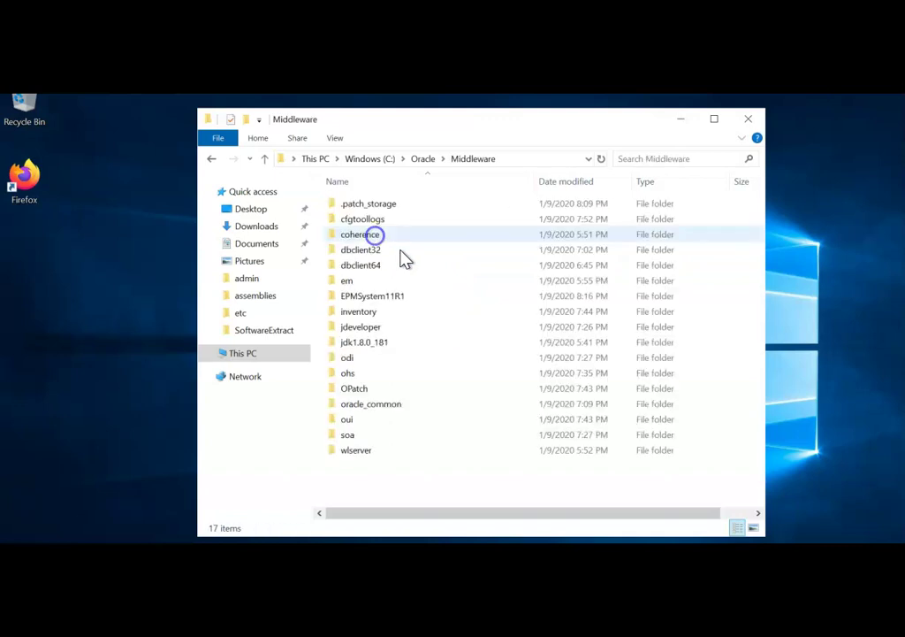
{"action": "double_click", "coordinate": [379, 406]}
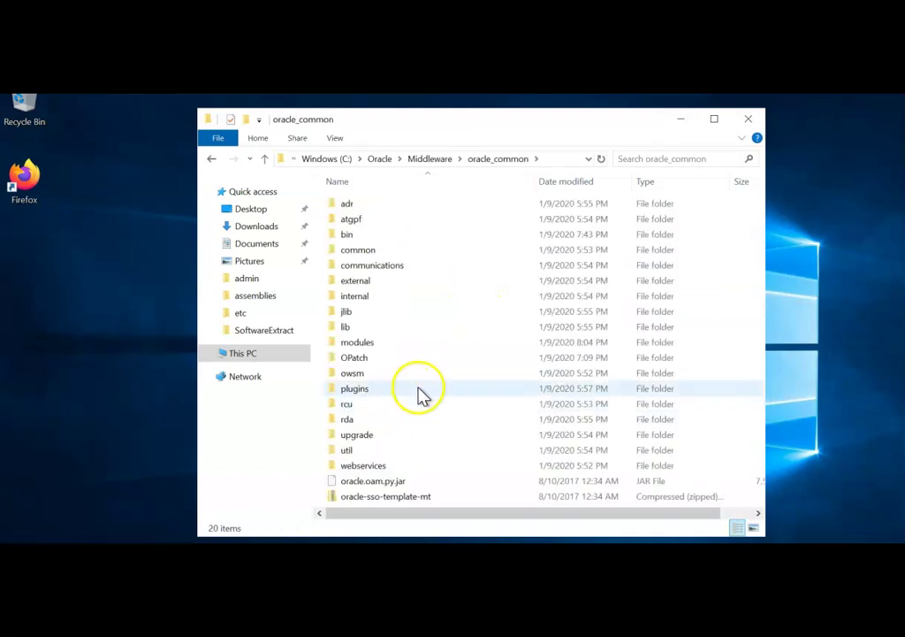
{"action": "double_click", "coordinate": [349, 235]}
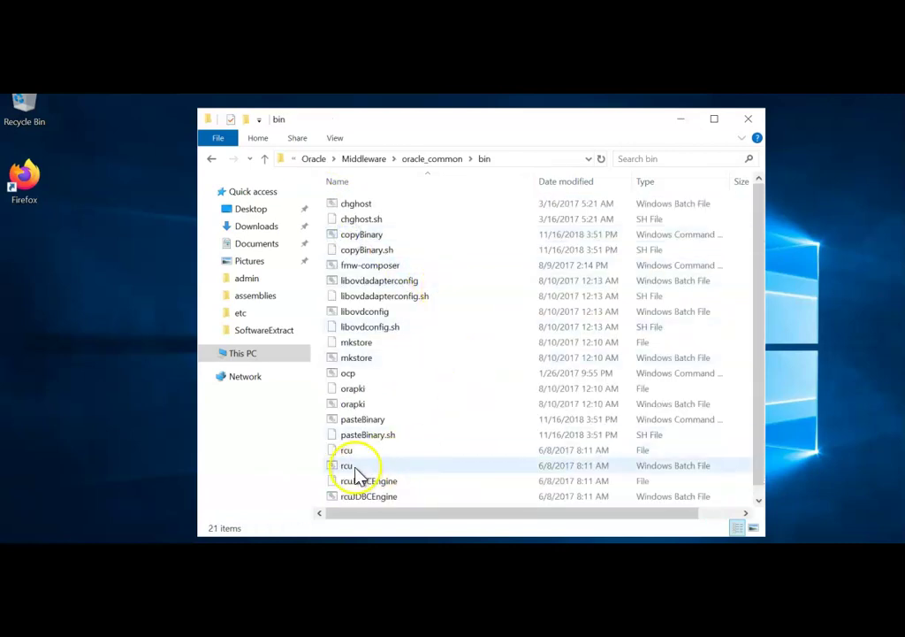
Step: Run rcu.bat as administrator to launch the Repository Creation Utility
{"action": "left_click", "coordinate": [356, 470]}
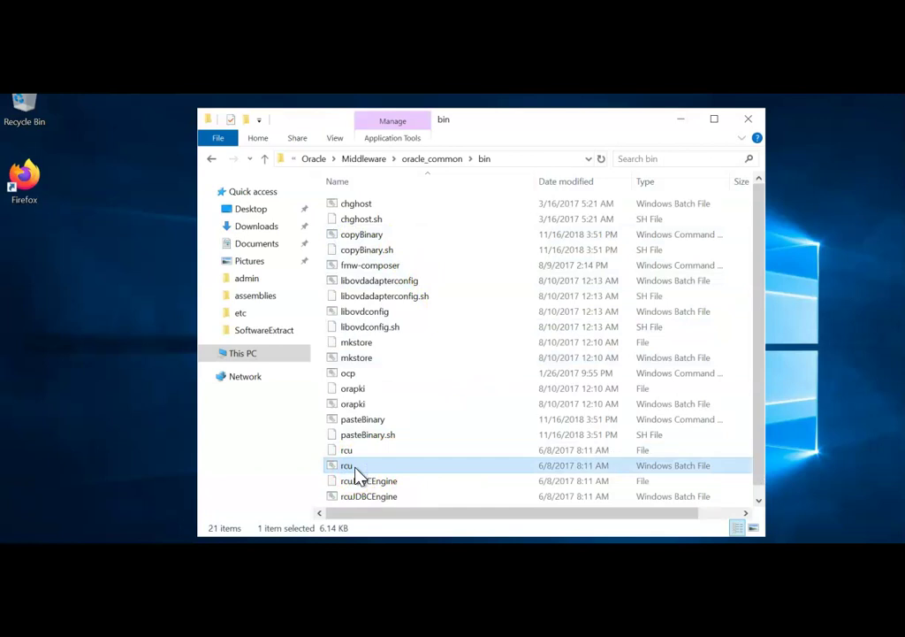
{"action": "double_click", "coordinate": [353, 466]}
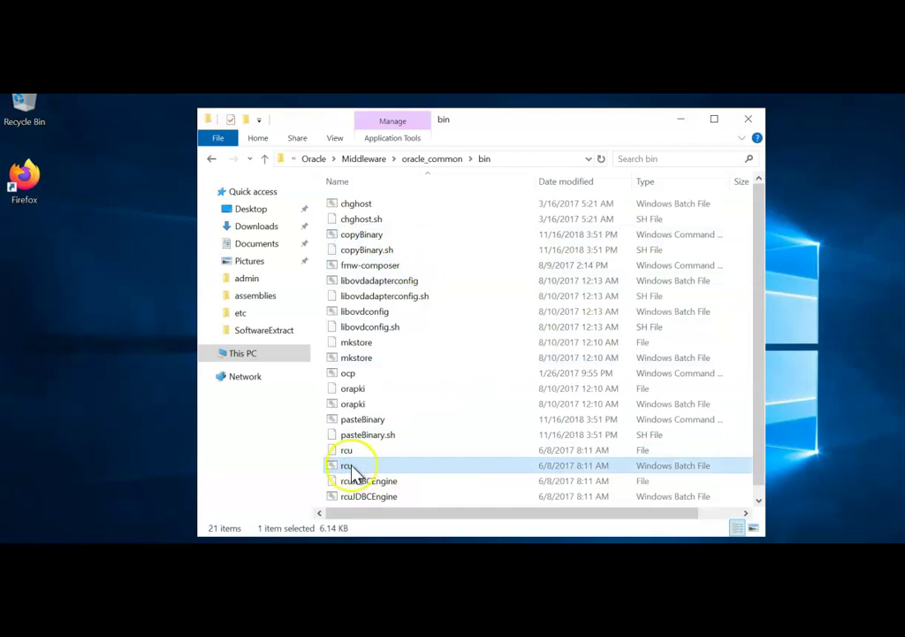
{"action": "right_click", "coordinate": [353, 469]}
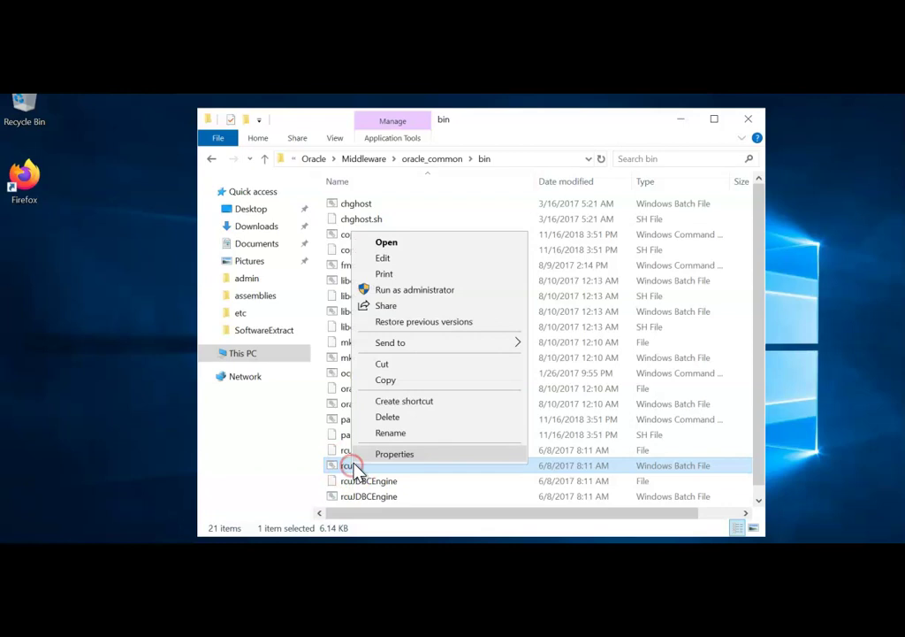
{"action": "left_click", "coordinate": [420, 292]}
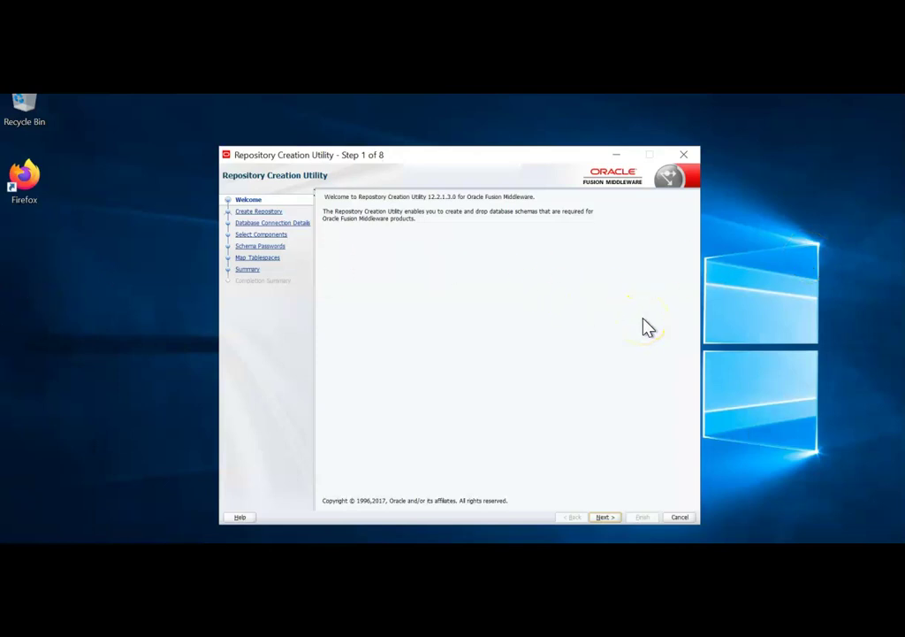
Step: Pass the Welcome step and keep Create Repository with System Load and Product Load
{"action": "left_click", "coordinate": [602, 517]}
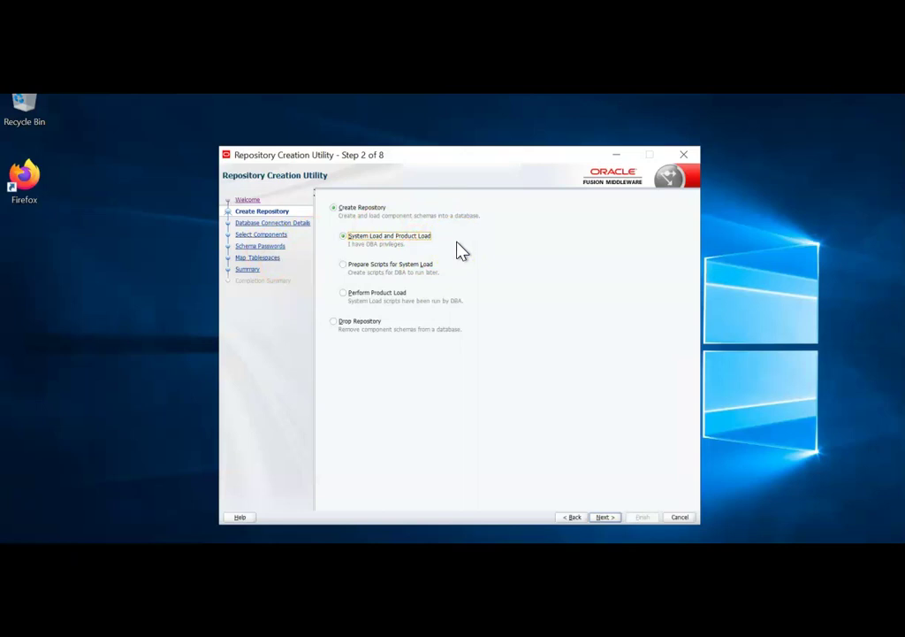
{"action": "left_click", "coordinate": [619, 470]}
{"action": "left_click", "coordinate": [605, 517]}
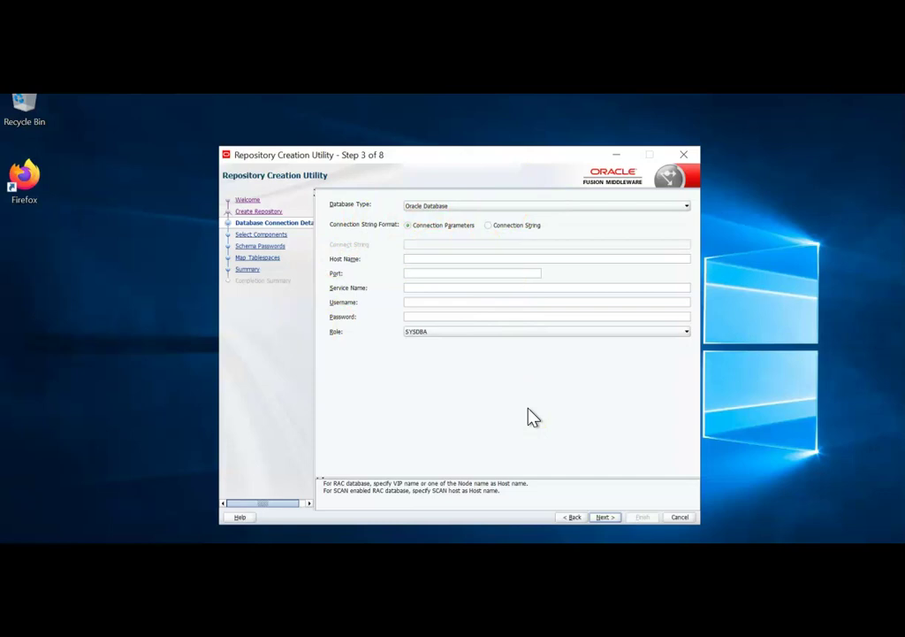
Step: Enter host hyperionepm, port 1521, service name orcl, username sys and the sys password
{"action": "type", "text": "hyperionepm"}
{"action": "key", "text": "Tab"}
{"action": "type", "text": "1521"}
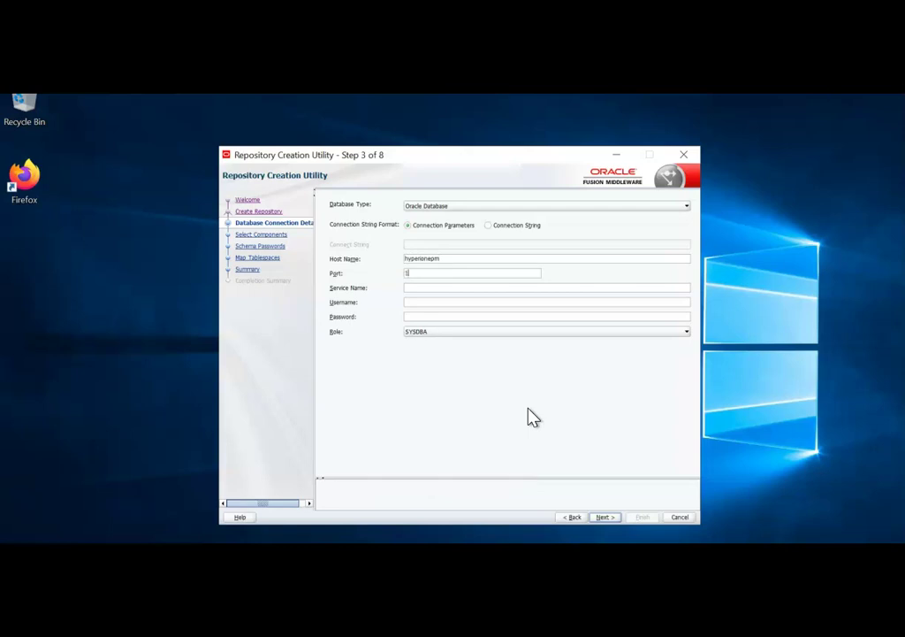
{"action": "left_click", "coordinate": [528, 412]}
{"action": "left_click", "coordinate": [447, 290]}
{"action": "type", "text": "orcl"}
{"action": "left_click", "coordinate": [420, 301]}
{"action": "type", "text": "sys"}
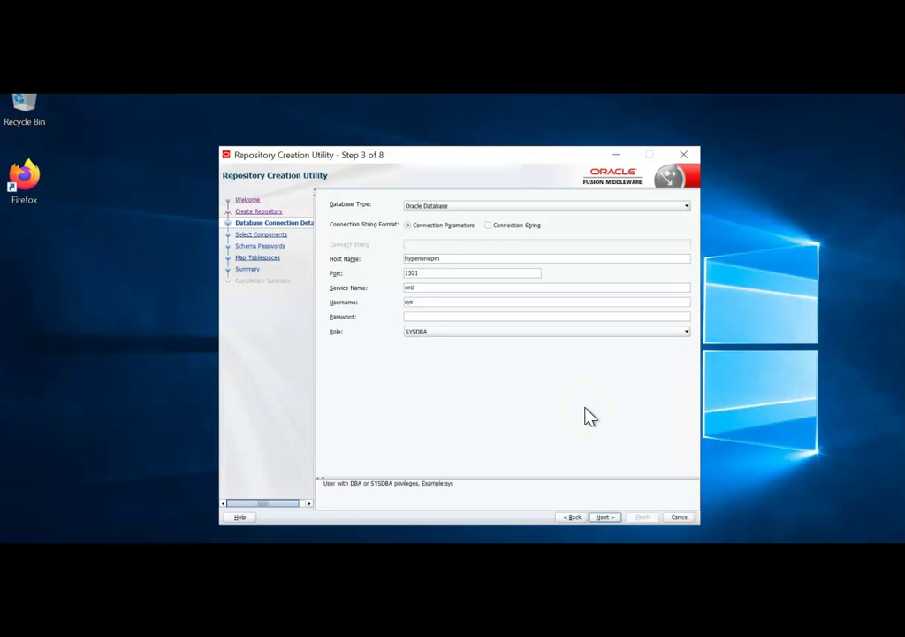
{"action": "left_click", "coordinate": [438, 316]}
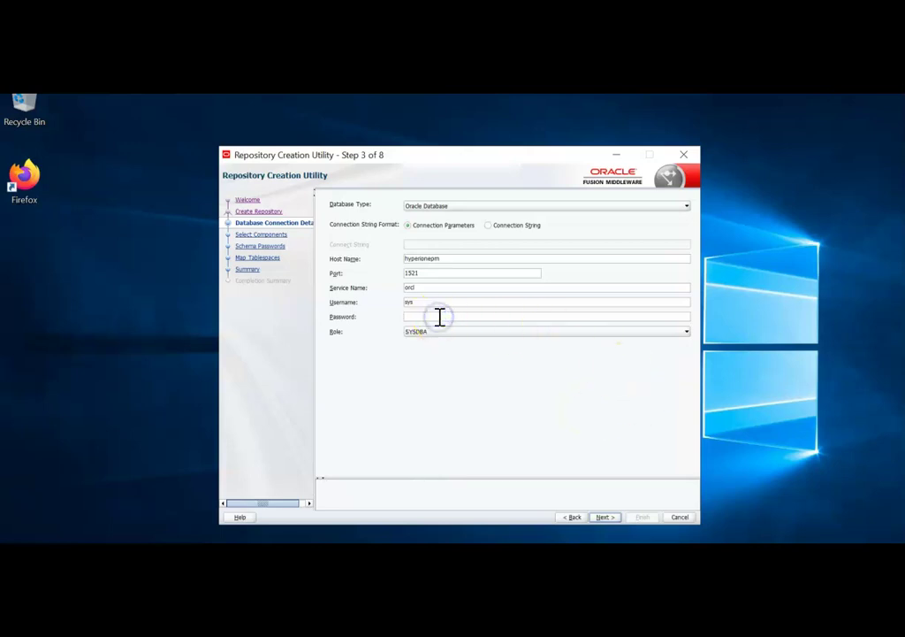
{"action": "type", "text": "••••••••"}
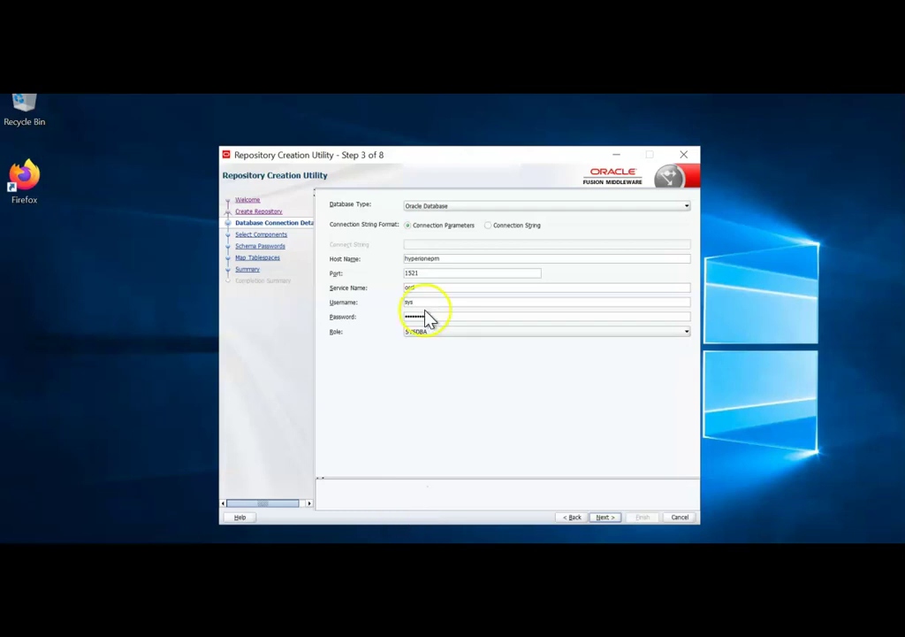
Step: Set the connection role to SYSDBA and pass the database prerequisite checks
{"action": "left_click", "coordinate": [683, 332]}
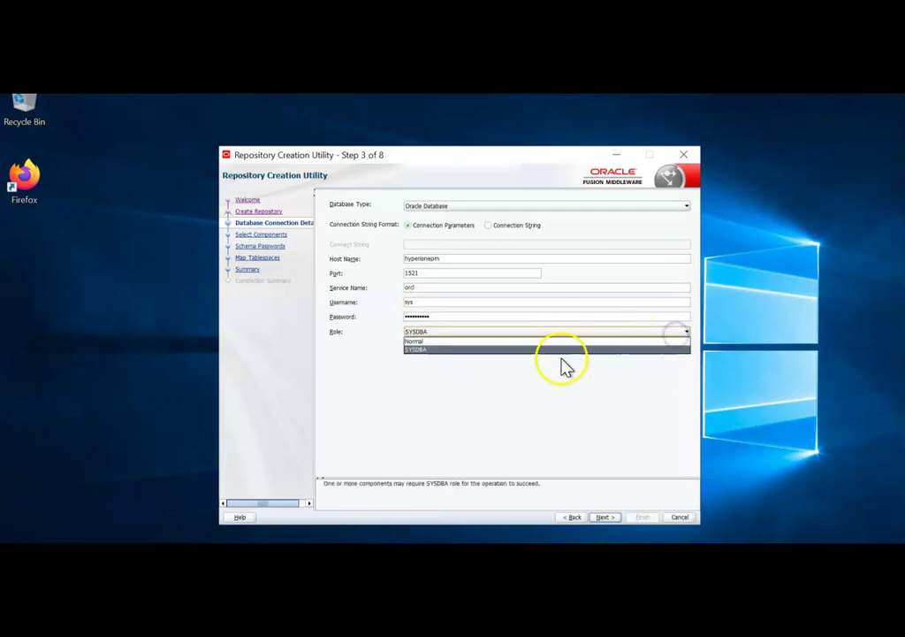
{"action": "left_click", "coordinate": [417, 349]}
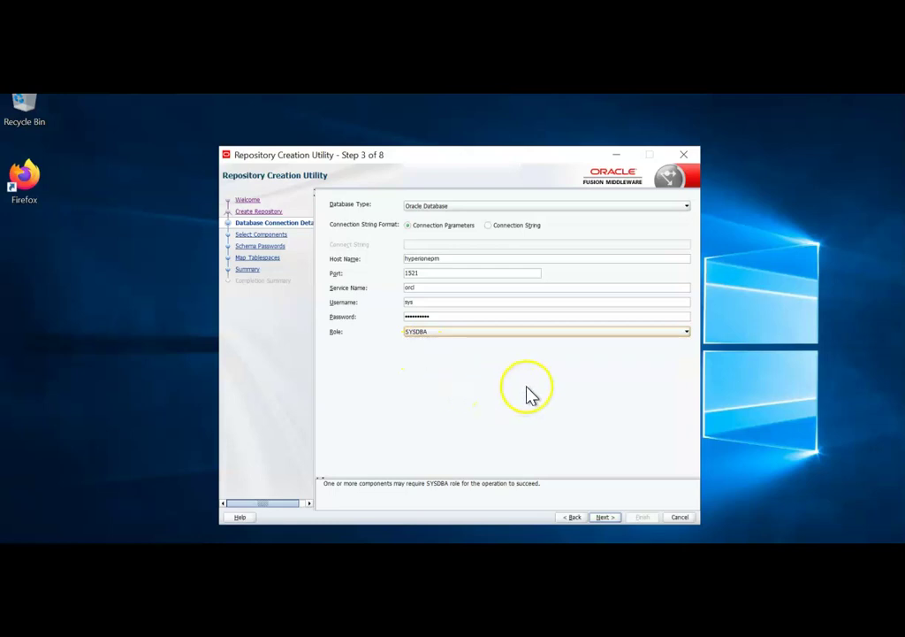
{"action": "left_click", "coordinate": [606, 517]}
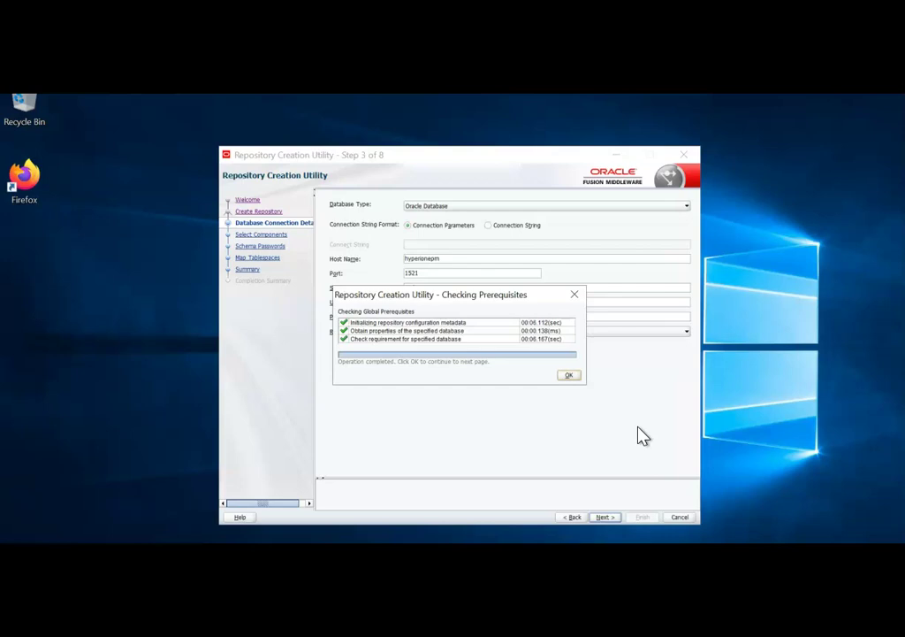
{"action": "left_click", "coordinate": [569, 375]}
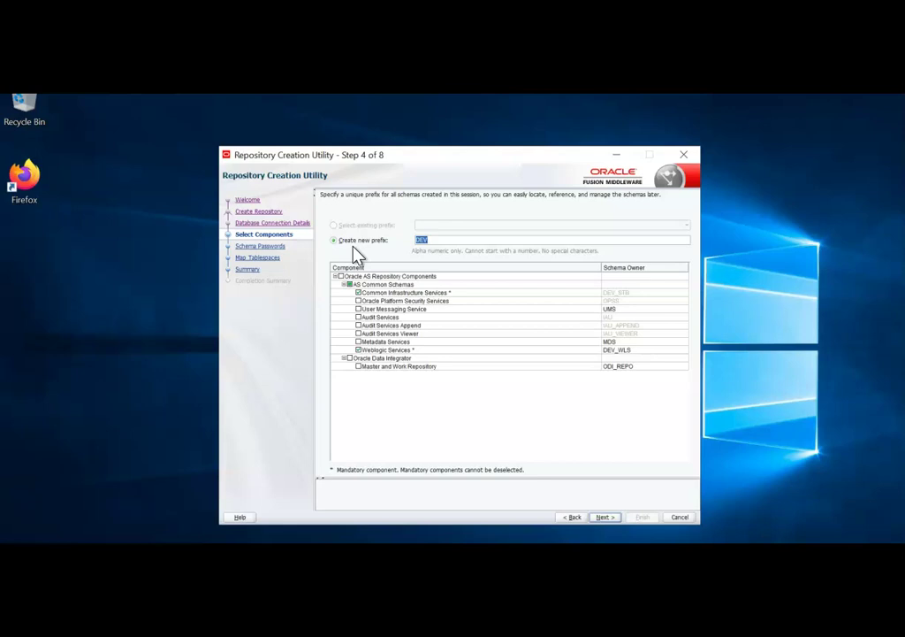
Step: Select all AS Common Schemas components for prefix DEV and pass the component checks
{"action": "left_click", "coordinate": [355, 296]}
{"action": "left_click", "coordinate": [349, 283]}
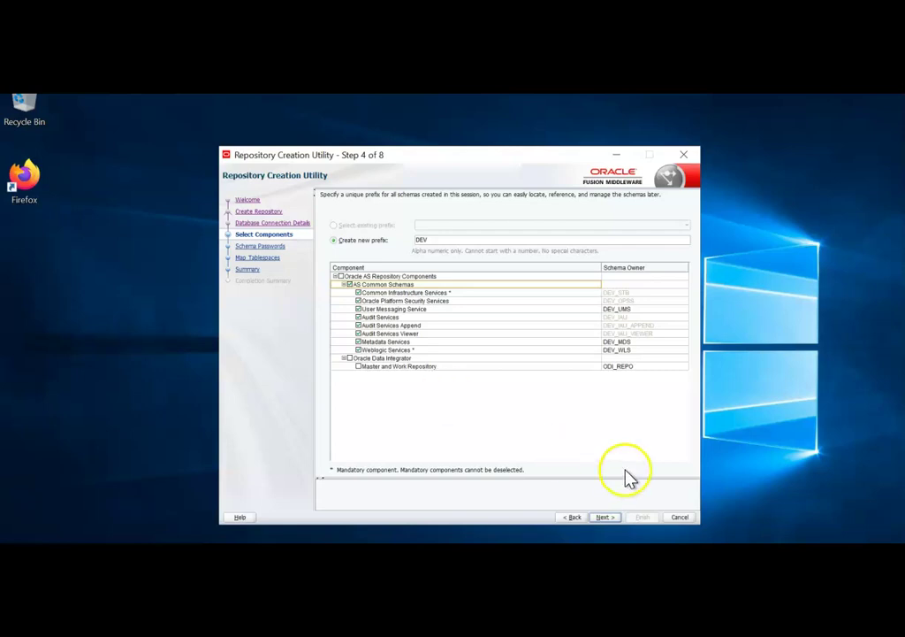
{"action": "left_click", "coordinate": [605, 517]}
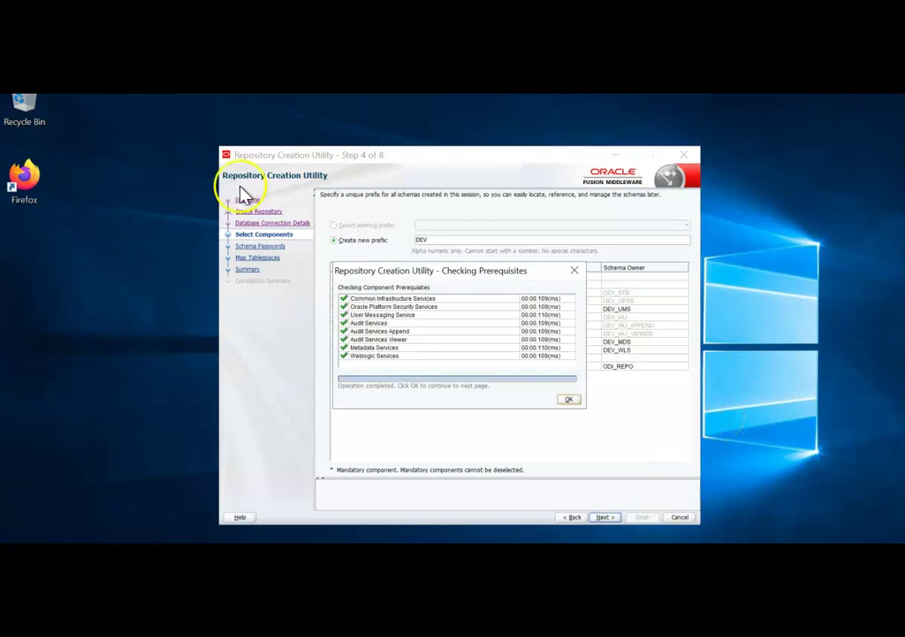
{"action": "left_click", "coordinate": [568, 402]}
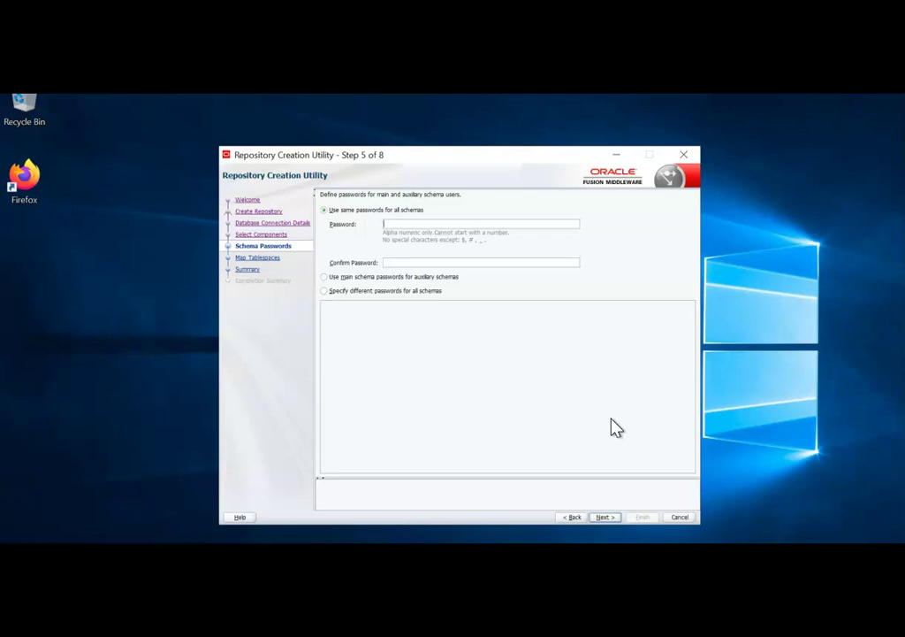
Step: Enter and confirm one shared password for all schemas, then continue
{"action": "type", "text": "***********"}
{"action": "key", "text": "Tab"}
{"action": "type", "text": "***********"}
{"action": "left_click", "coordinate": [606, 519]}
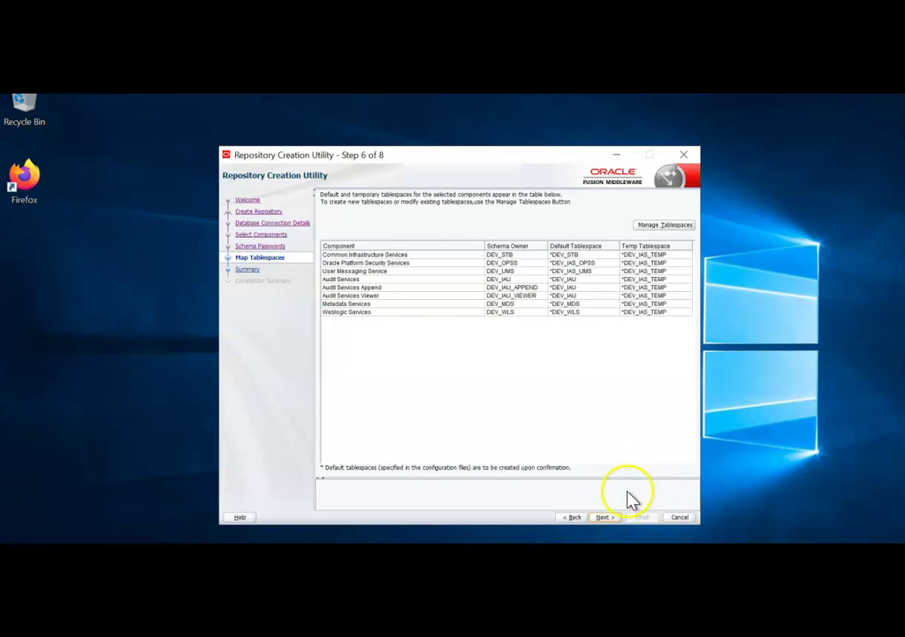
Step: Accept the default tablespace mapping, create the tablespaces and DEV schemas, then close the utility
{"action": "left_click", "coordinate": [605, 516]}
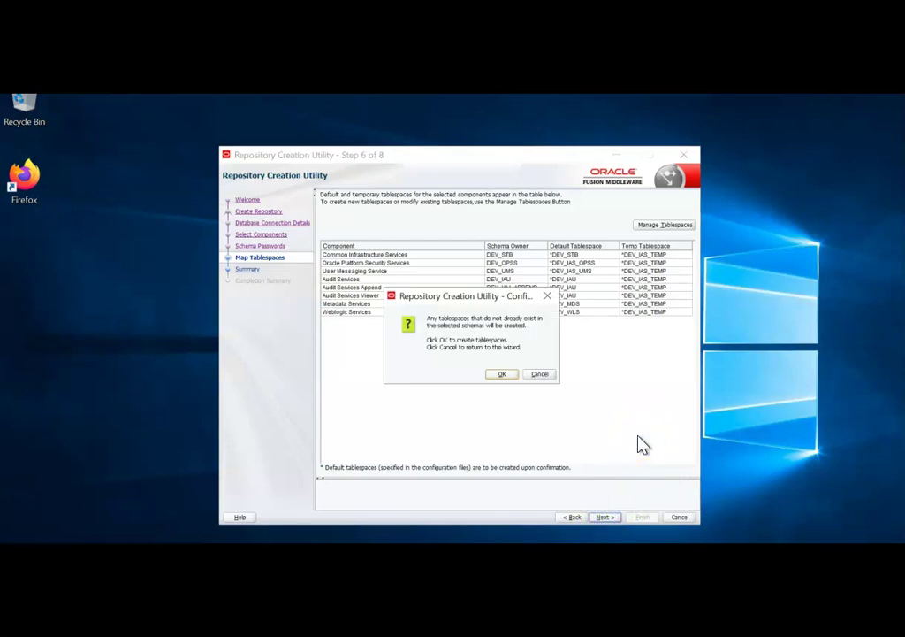
{"action": "left_click", "coordinate": [501, 374]}
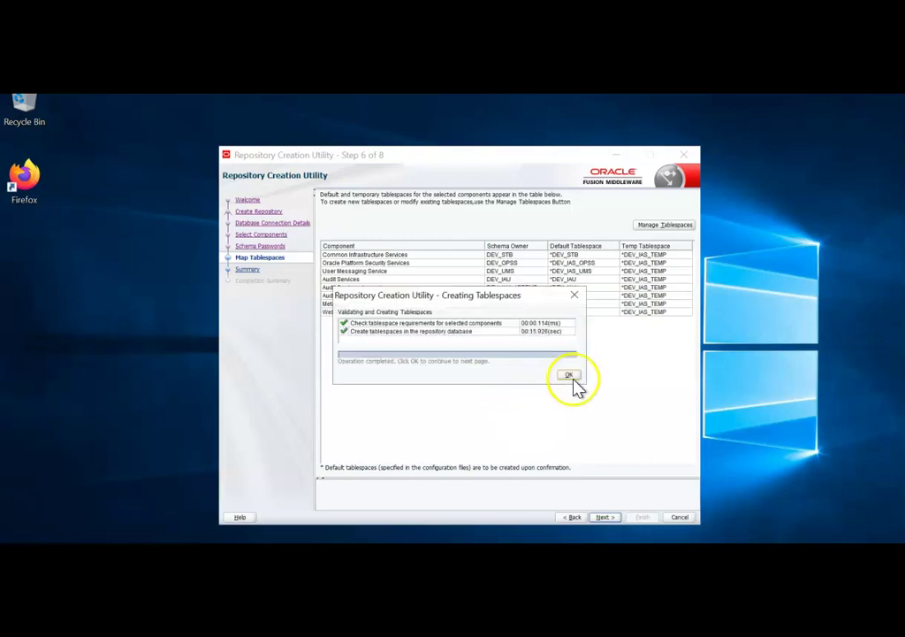
{"action": "left_click", "coordinate": [571, 376]}
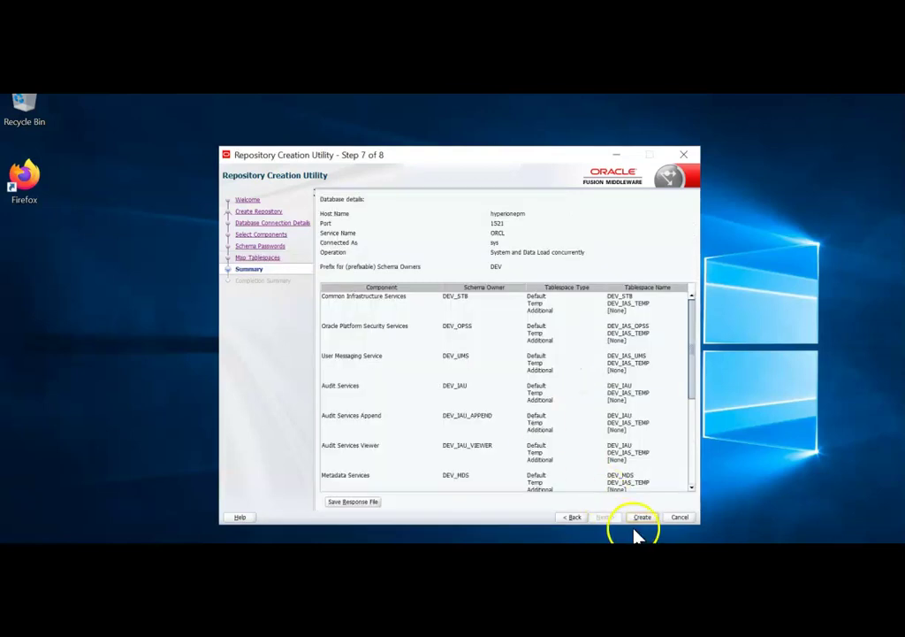
{"action": "left_click", "coordinate": [642, 519]}
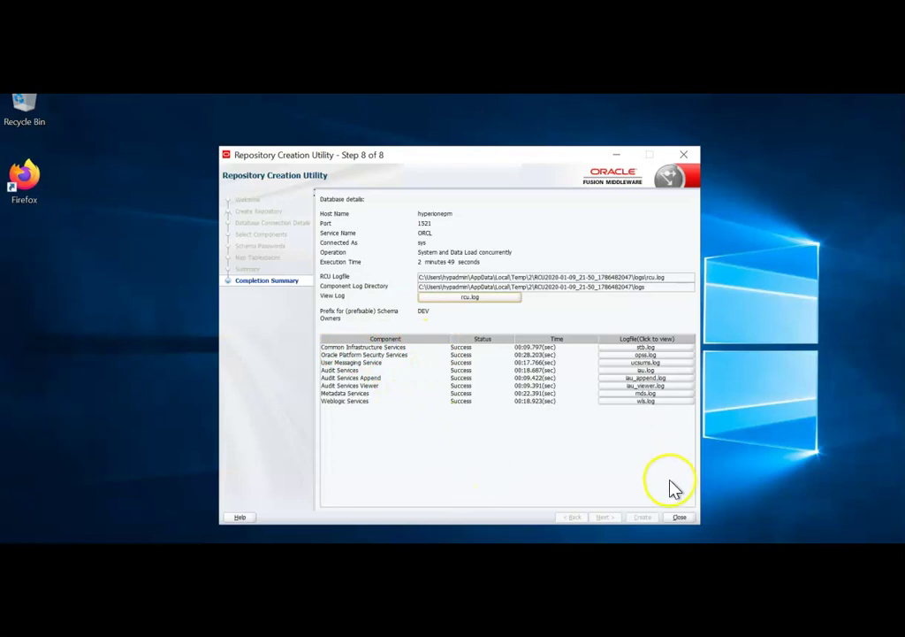
{"action": "left_click", "coordinate": [679, 518]}
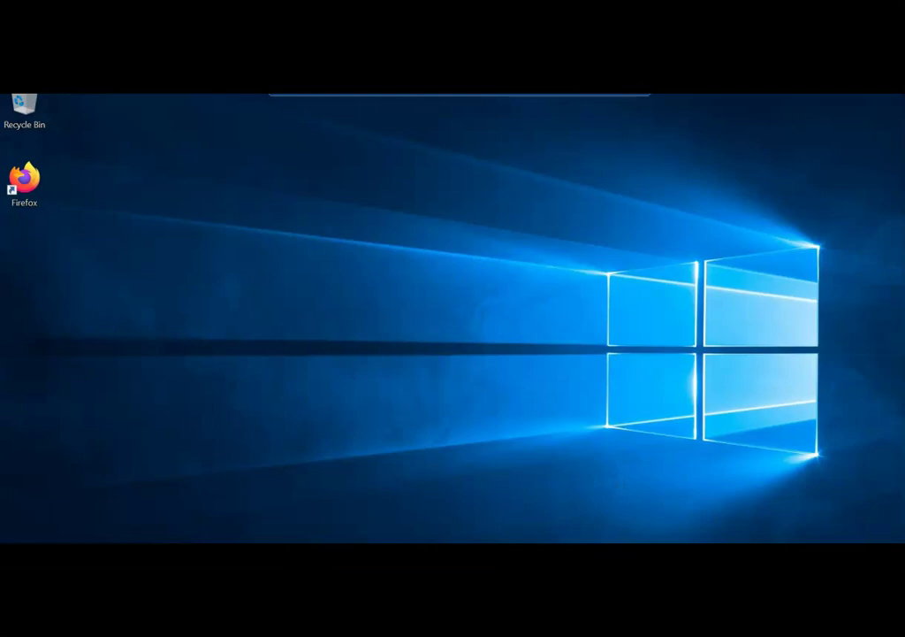
Step: Browse in File Explorer to Middleware\EPMSystem11R1\common\config\11.1.2.0
{"action": "key", "text": "alt+Tab"}
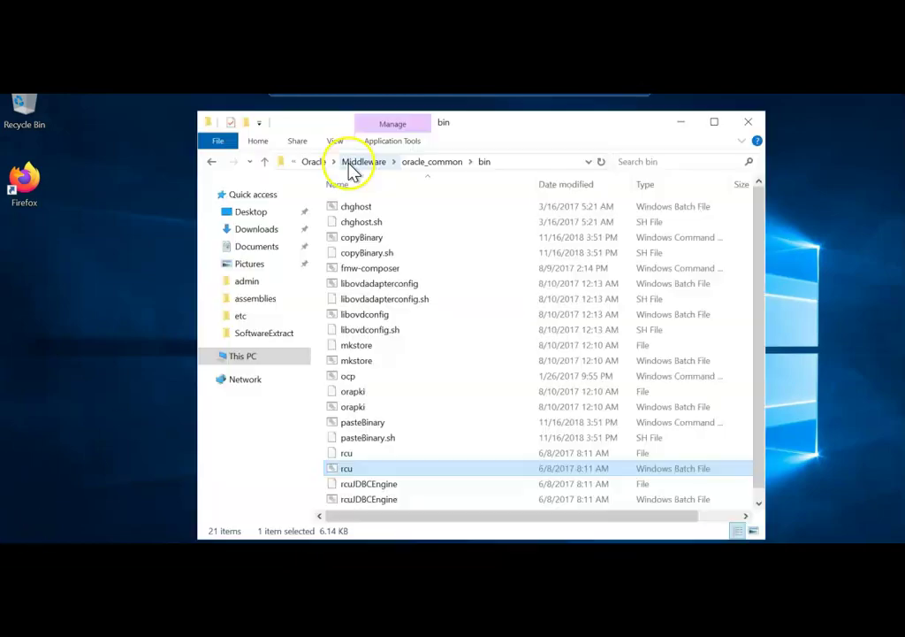
{"action": "left_click", "coordinate": [363, 164]}
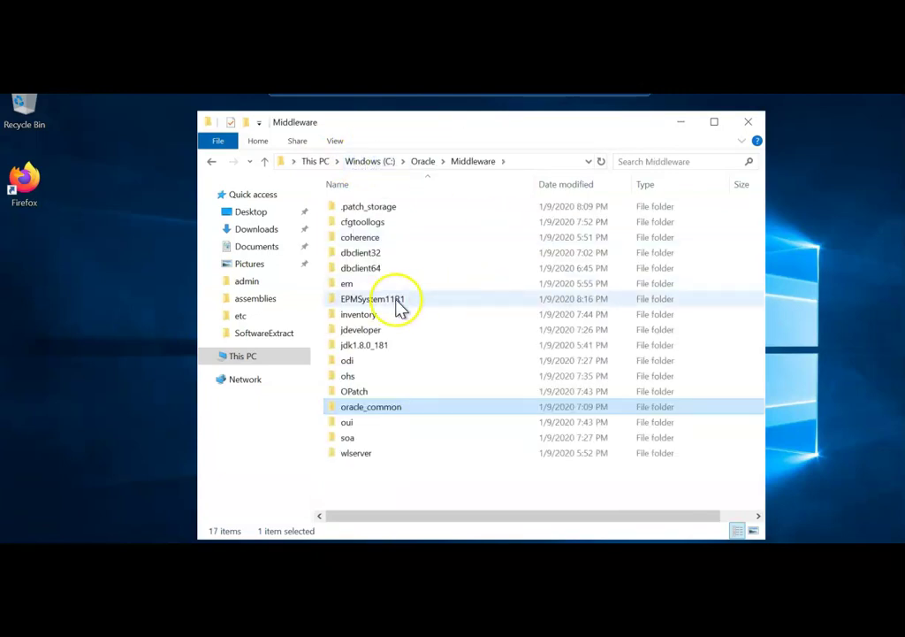
{"action": "double_click", "coordinate": [397, 301]}
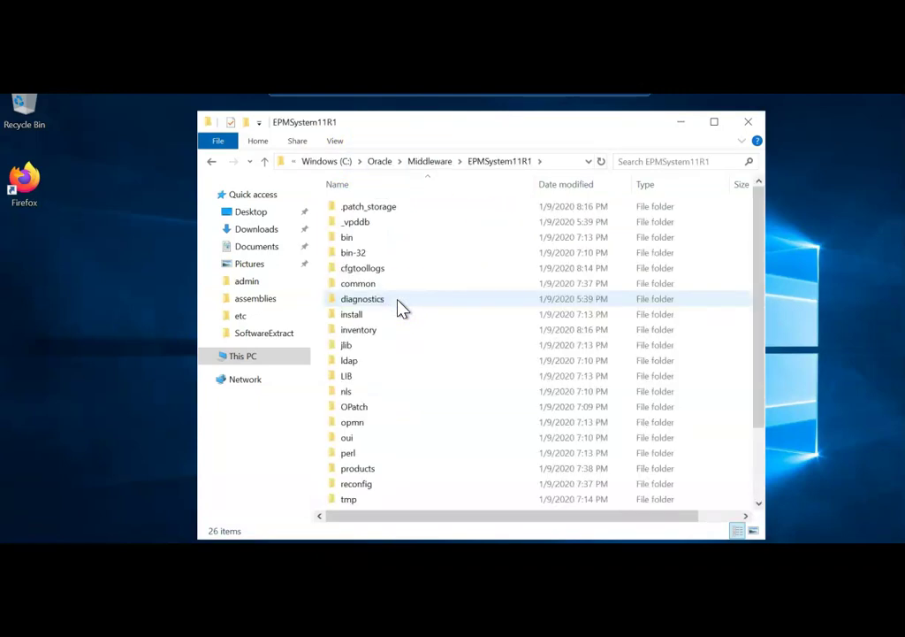
{"action": "double_click", "coordinate": [372, 285]}
{"action": "double_click", "coordinate": [353, 298]}
{"action": "double_click", "coordinate": [356, 210]}
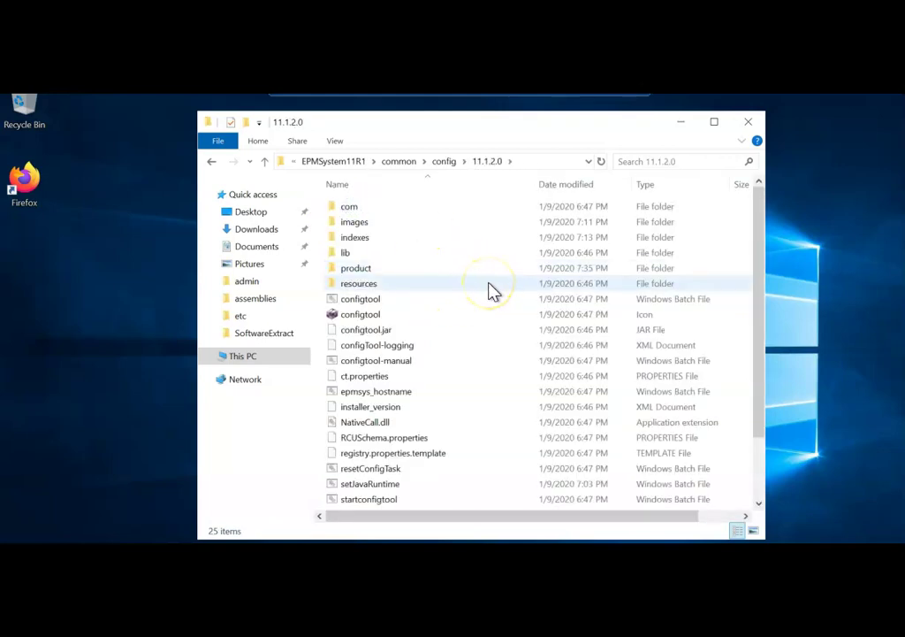
Step: Bring up the Open with app list for RCUSchema.properties, with Notepad among the choices
{"action": "left_click", "coordinate": [415, 442]}
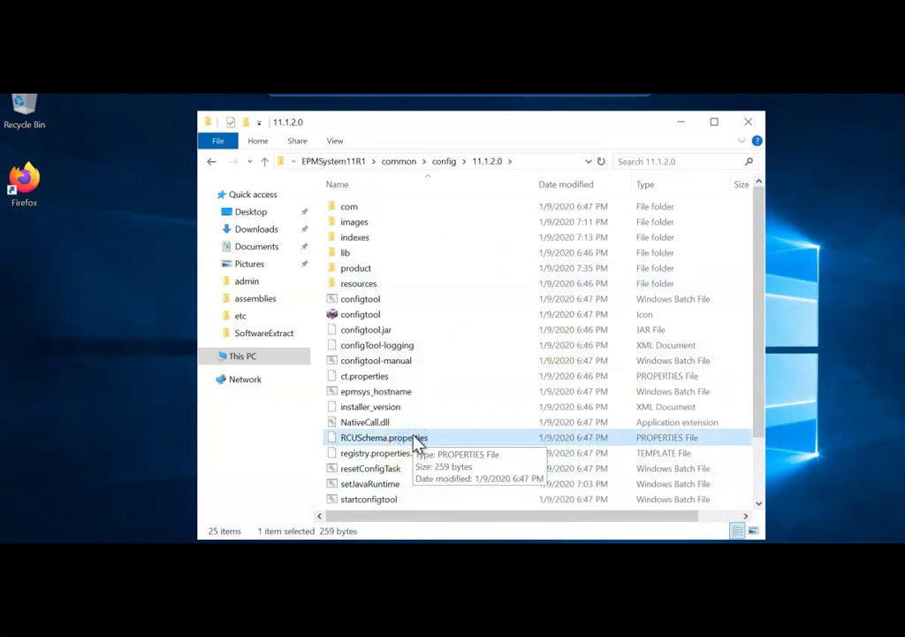
{"action": "right_click", "coordinate": [415, 440]}
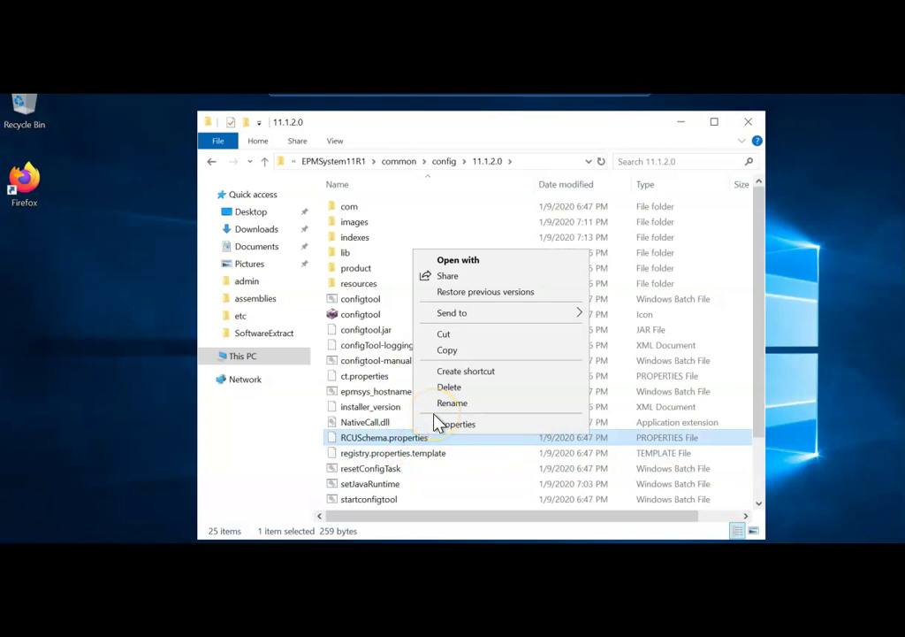
{"action": "left_click", "coordinate": [475, 260]}
{"action": "left_click", "coordinate": [362, 291]}
{"action": "left_click", "coordinate": [404, 341]}
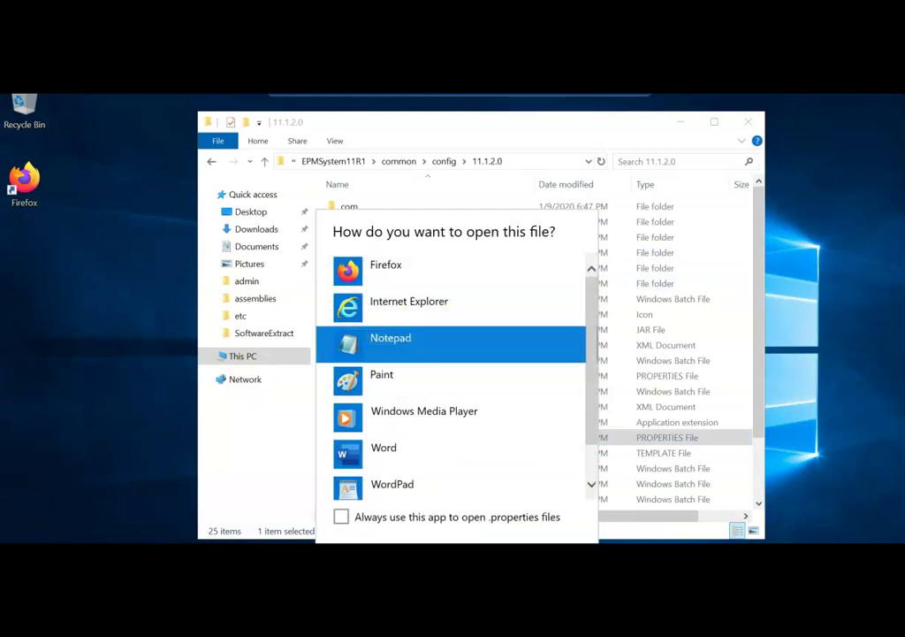
Step: Open RCUSchema.properties in Notepad and replace the dbURL hostname placeholder with hyperionepm
{"action": "key", "text": "Return"}
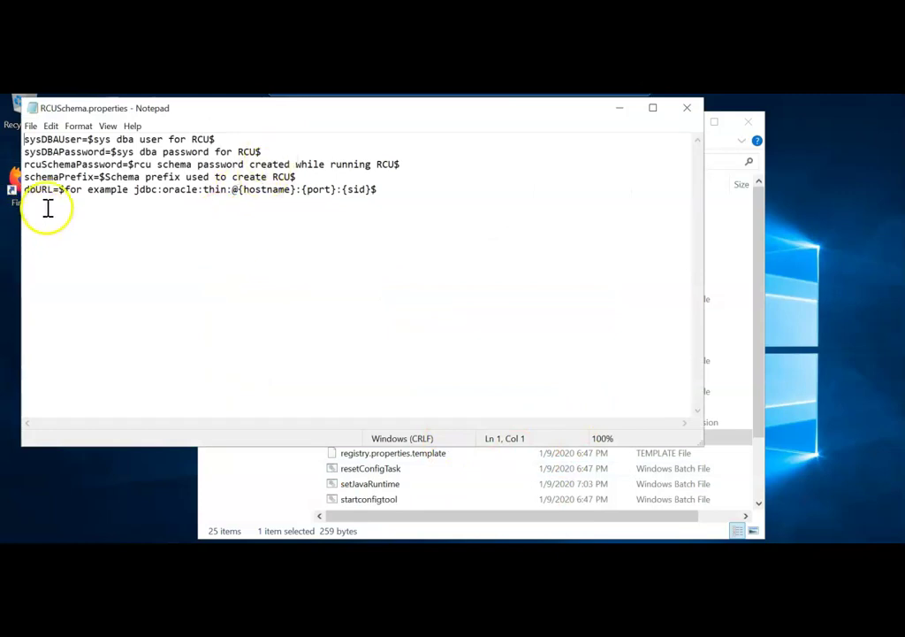
{"action": "left_click", "coordinate": [135, 192]}
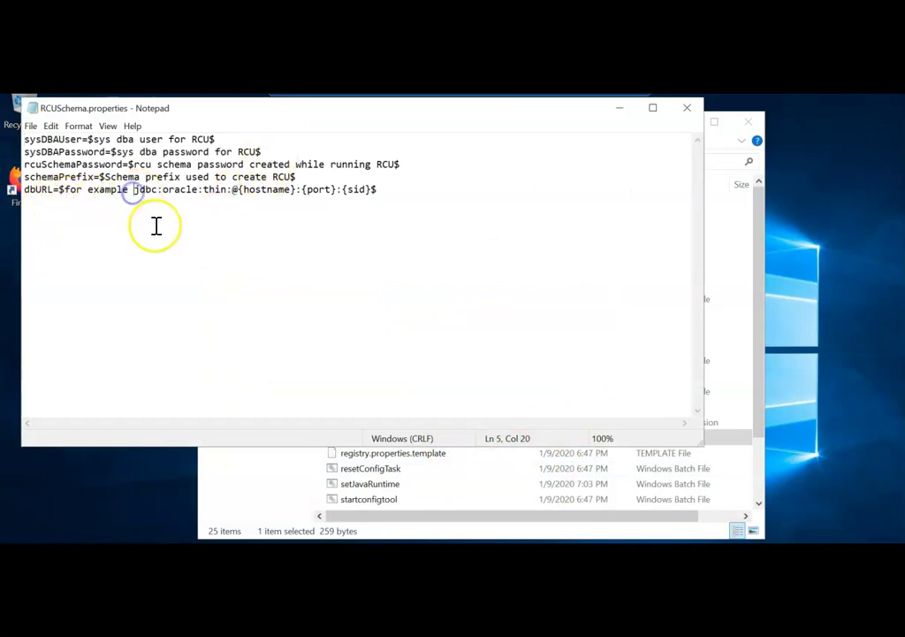
{"action": "key", "text": "BackSpace"}
{"action": "key", "text": "BackSpace"}
{"action": "key", "text": "BackSpace"}
{"action": "key", "text": "BackSpace"}
{"action": "key", "text": "BackSpace"}
{"action": "key", "text": "BackSpace"}
{"action": "key", "text": "BackSpace"}
{"action": "key", "text": "BackSpace"}
{"action": "key", "text": "BackSpace"}
{"action": "key", "text": "BackSpace"}
{"action": "key", "text": "BackSpace"}
{"action": "key", "text": "BackSpace"}
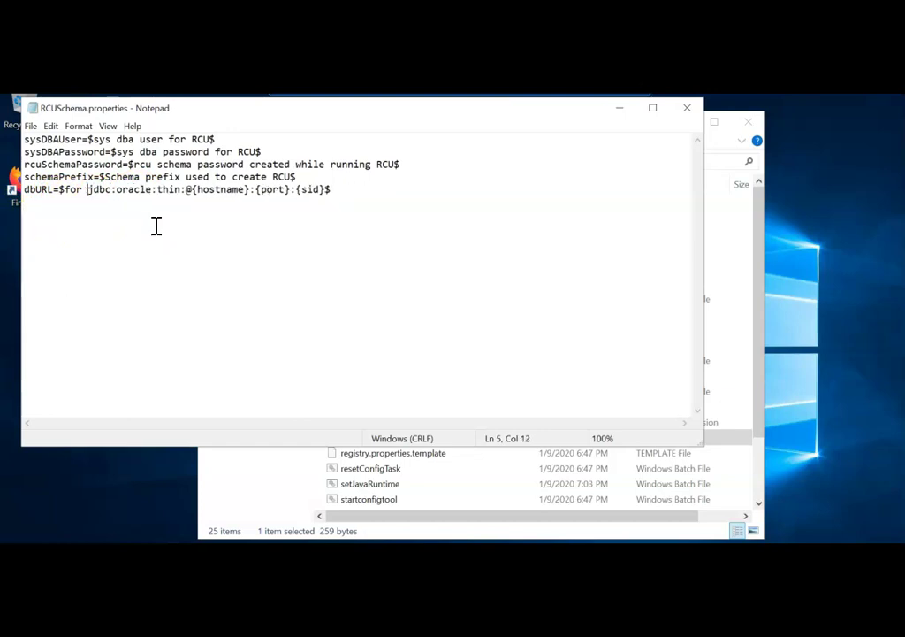
{"action": "key", "text": "BackSpace"}
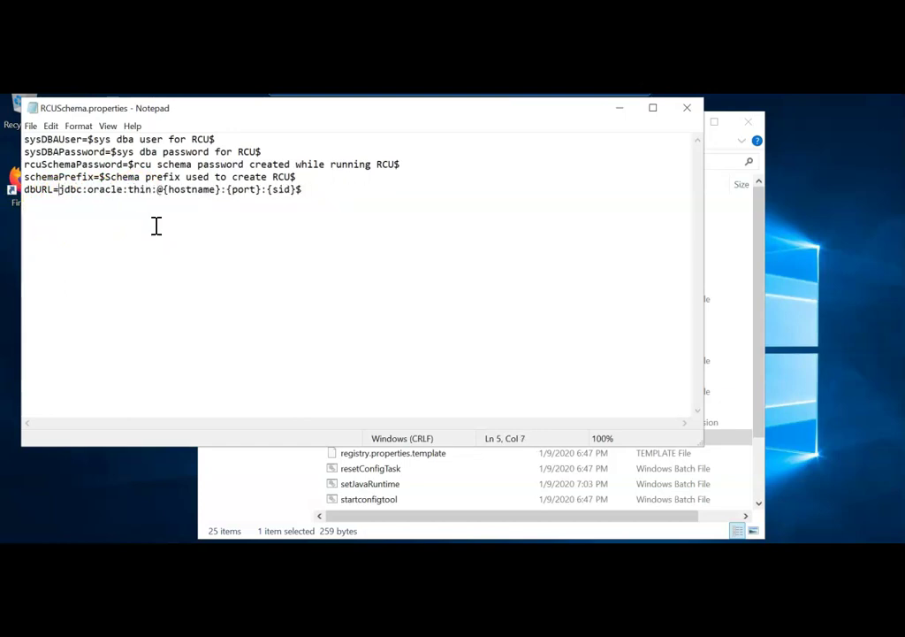
{"action": "key", "text": "Right"}
{"action": "key", "text": "Right"}
{"action": "key", "text": "Right"}
{"action": "key", "text": "Right"}
{"action": "key", "text": "Right"}
{"action": "key", "text": "Right"}
{"action": "key", "text": "Right"}
{"action": "key", "text": "Right"}
{"action": "key", "text": "Right"}
{"action": "key", "text": "Right"}
{"action": "key", "text": "Right"}
{"action": "key", "text": "Right"}
{"action": "key", "text": "Right"}
{"action": "key", "text": "Right"}
{"action": "key", "text": "Right"}
{"action": "key", "text": "Right"}
{"action": "key", "text": "Right"}
{"action": "key", "text": "Right"}
{"action": "key", "text": "Right"}
{"action": "key", "text": "Left"}
{"action": "key", "text": "Delete"}
{"action": "key", "text": "Delete"}
{"action": "key", "text": "Delete"}
{"action": "key", "text": "Delete"}
{"action": "key", "text": "Delete"}
{"action": "key", "text": "Delete"}
{"action": "key", "text": "Delete"}
{"action": "key", "text": "Delete"}
{"action": "key", "text": "Delete"}
{"action": "key", "text": "Delete"}
{"action": "type", "text": "hyperio"}
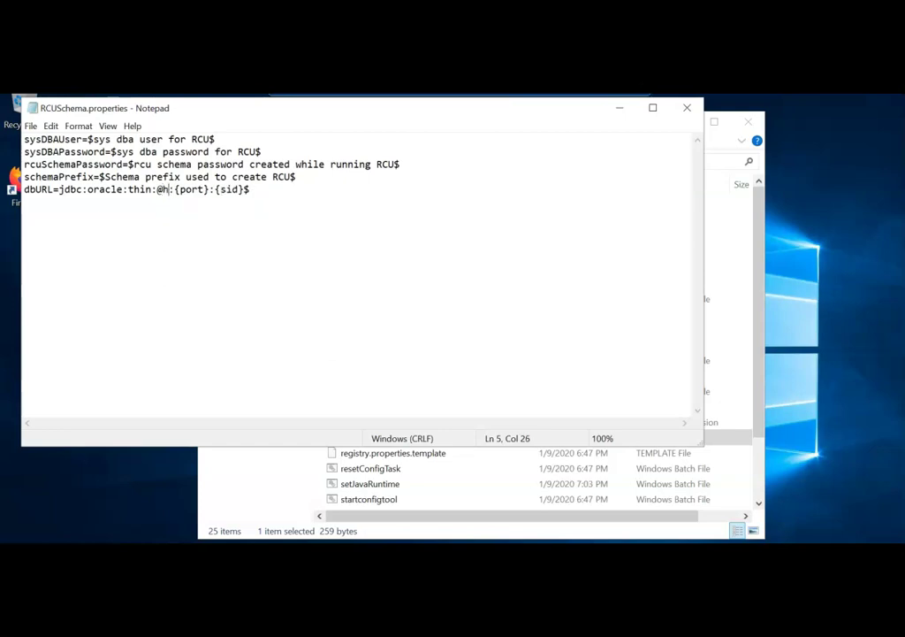
{"action": "type", "text": "nepm"}
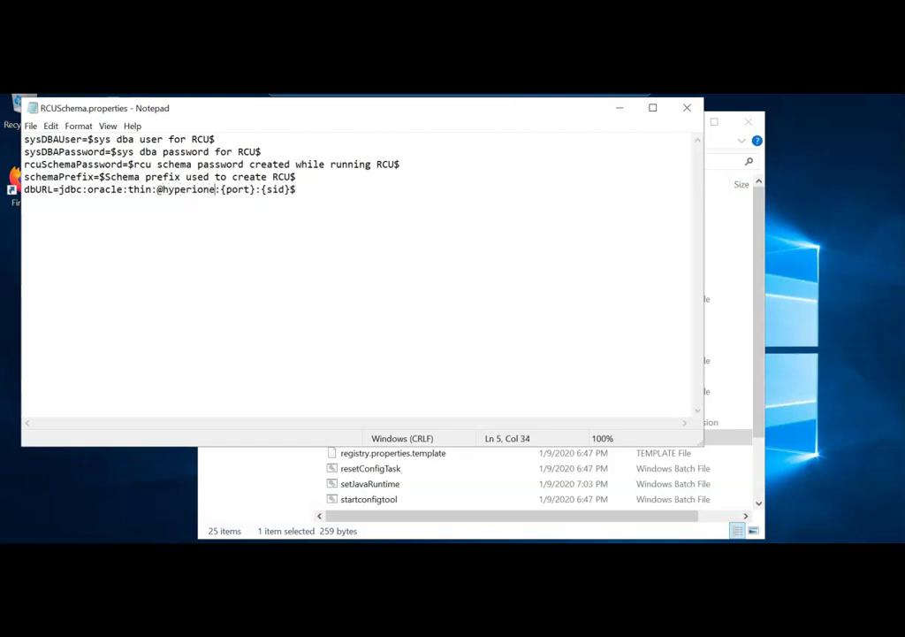
Step: Set the dbURL port to 1521 and SID to orcl
{"action": "left_click", "coordinate": [238, 189]}
{"action": "key", "text": "Left"}
{"action": "key", "text": "Delete"}
{"action": "key", "text": "Delete"}
{"action": "key", "text": "Delete"}
{"action": "key", "text": "Delete"}
{"action": "key", "text": "Delete"}
{"action": "key", "text": "Delete"}
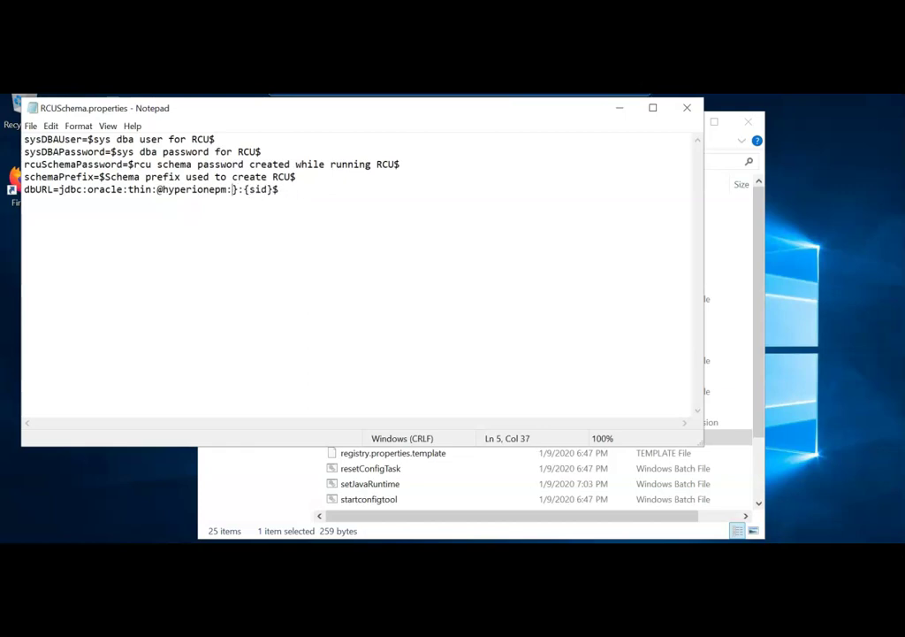
{"action": "type", "text": "1521"}
{"action": "key", "text": "Right"}
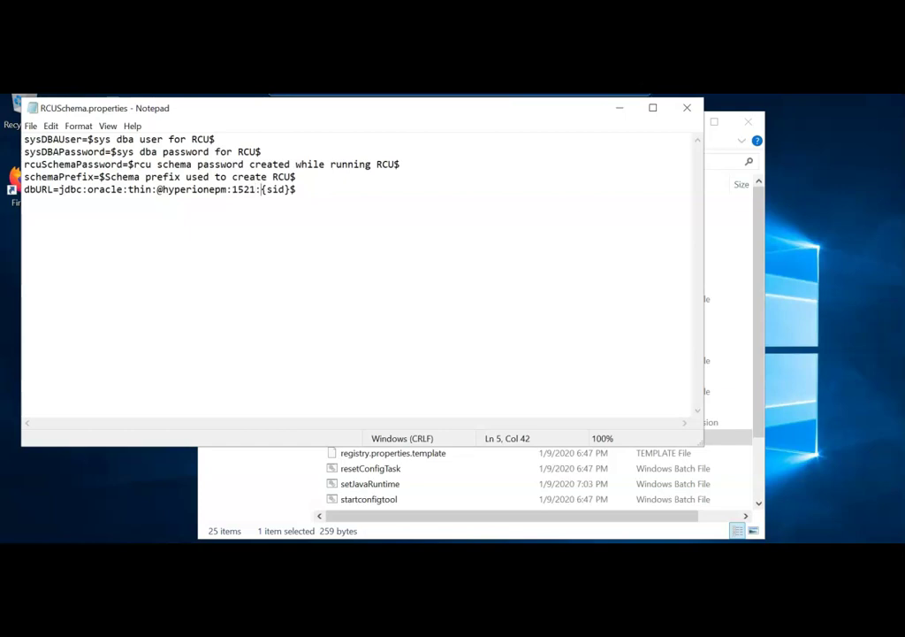
{"action": "key", "text": "Delete"}
{"action": "key", "text": "Delete"}
{"action": "key", "text": "Delete"}
{"action": "key", "text": "Delete"}
{"action": "key", "text": "Delete"}
{"action": "key", "text": "Delete"}
{"action": "type", "text": "orcl"}
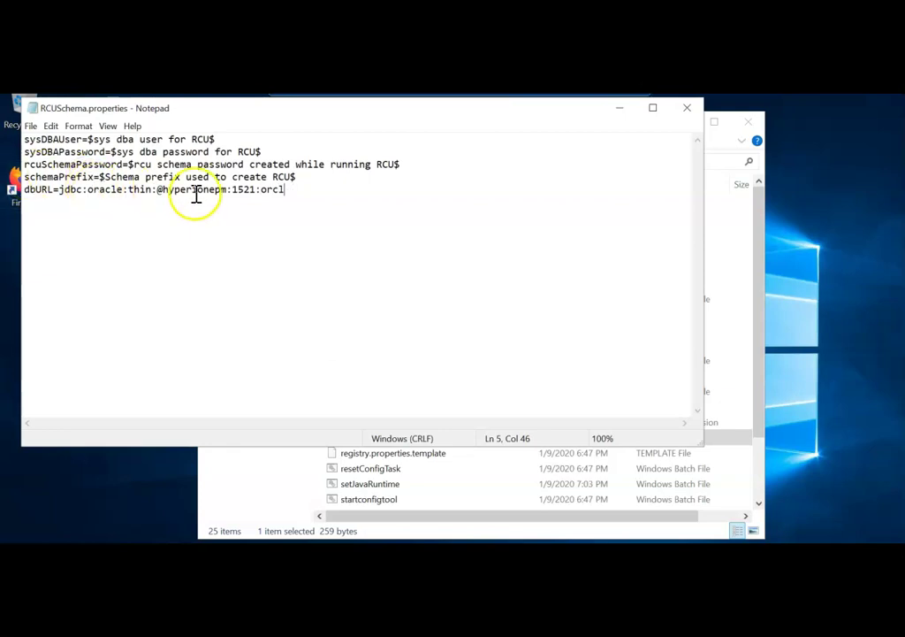
Step: Change schemaPrefix to DEV, select the schema password placeholder, and close Notepad
{"action": "left_click_drag", "start_coordinate": [297, 179], "coordinate": [99, 177]}
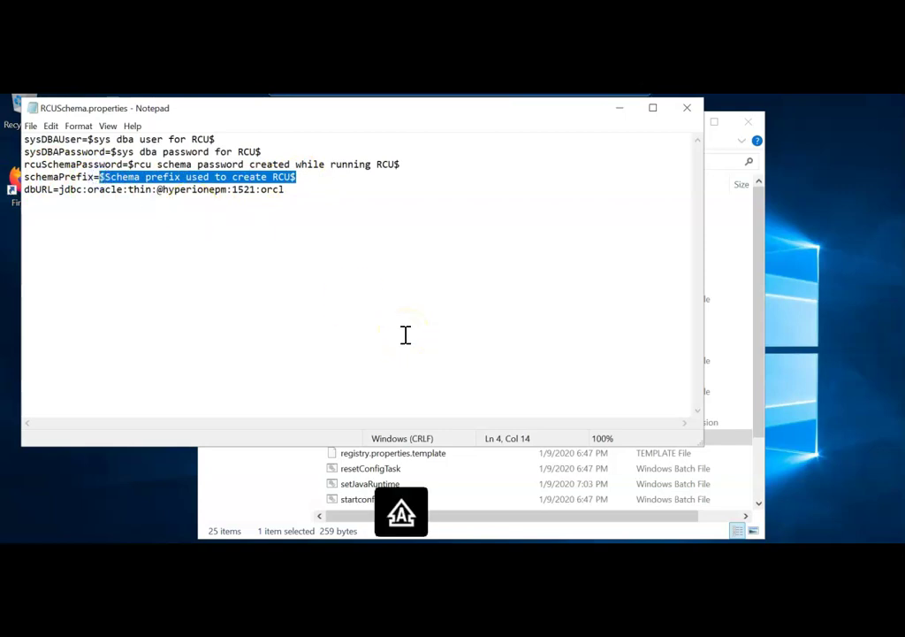
{"action": "type", "text": "DEV"}
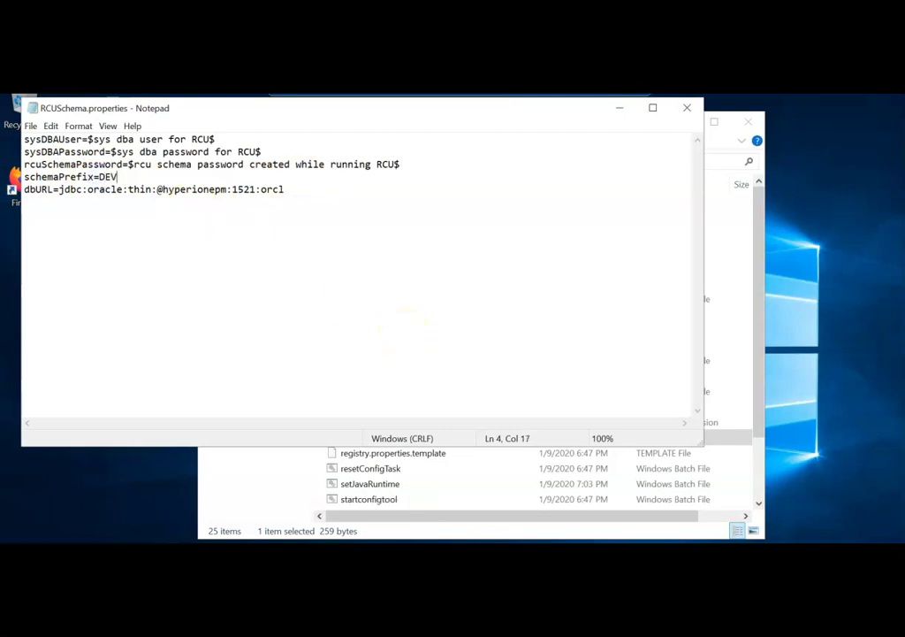
{"action": "left_click", "coordinate": [395, 167]}
{"action": "left_click_drag", "start_coordinate": [395, 166], "coordinate": [127, 165]}
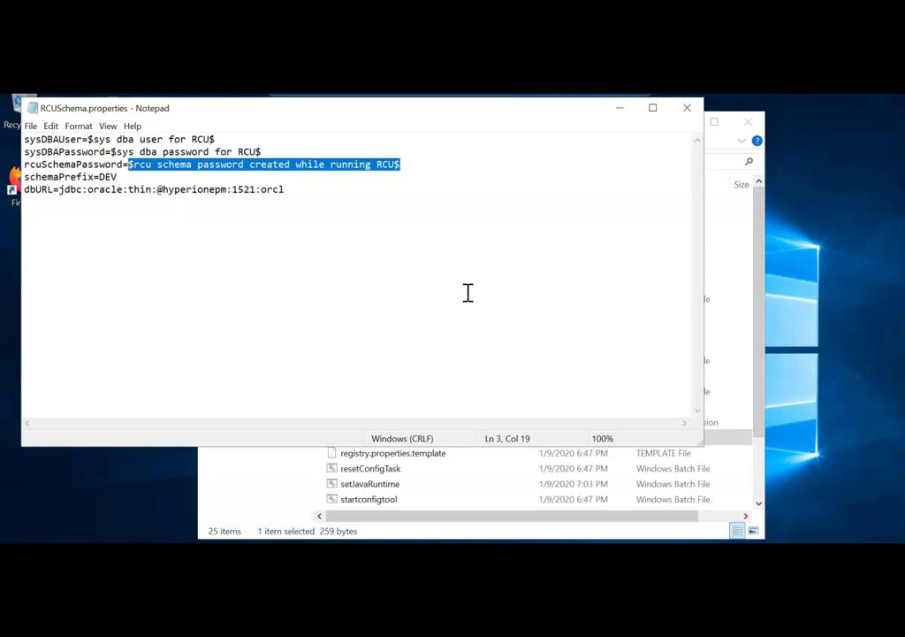
{"action": "left_click", "coordinate": [711, 246]}
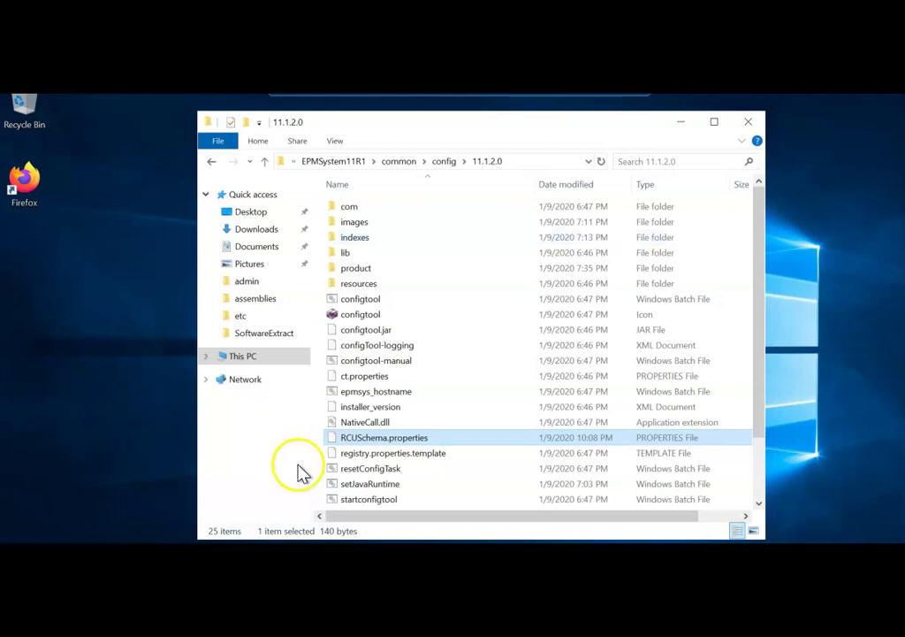
Step: Run configtool.bat as administrator and minimize File Explorer
{"action": "left_click", "coordinate": [372, 300]}
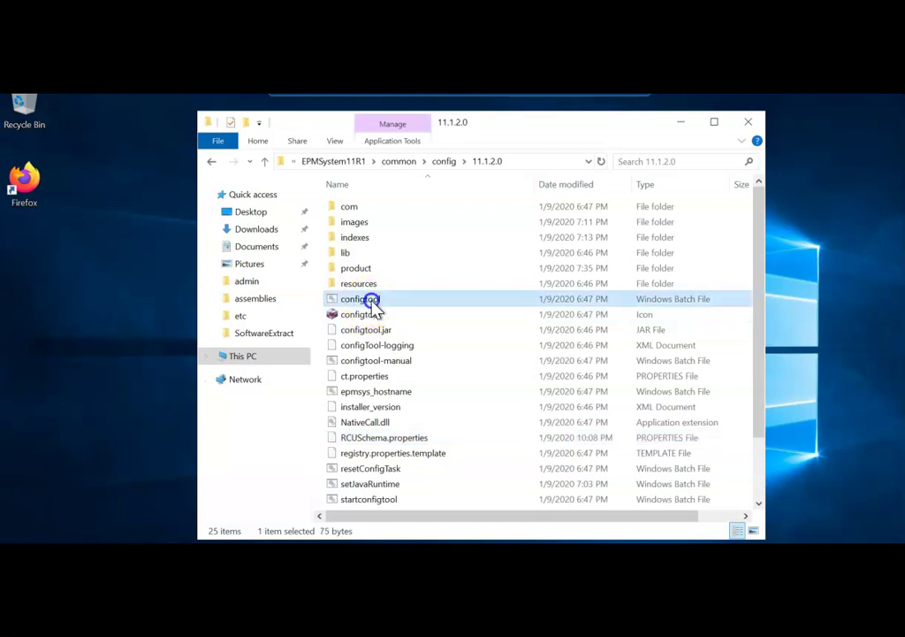
{"action": "right_click", "coordinate": [375, 301]}
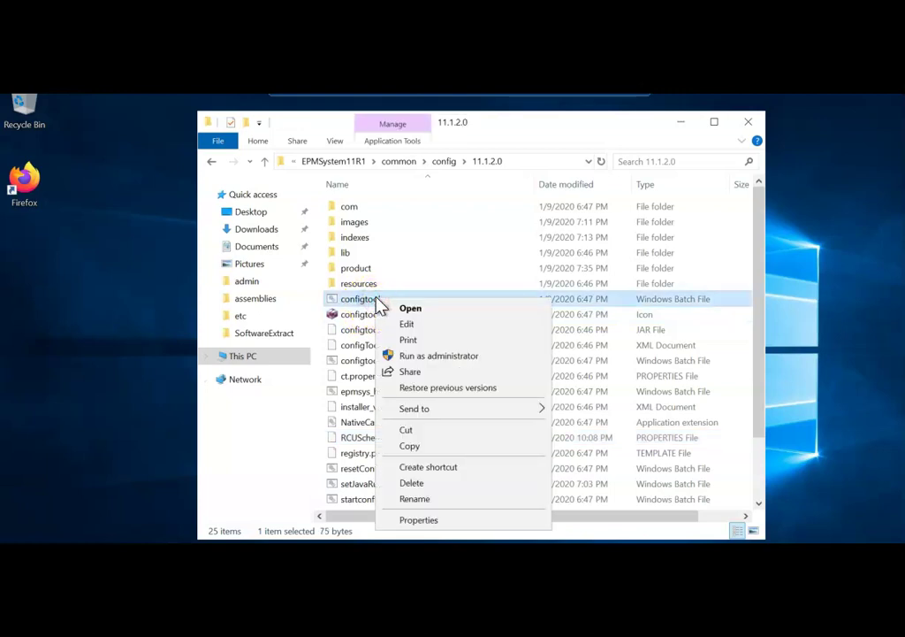
{"action": "left_click", "coordinate": [419, 356]}
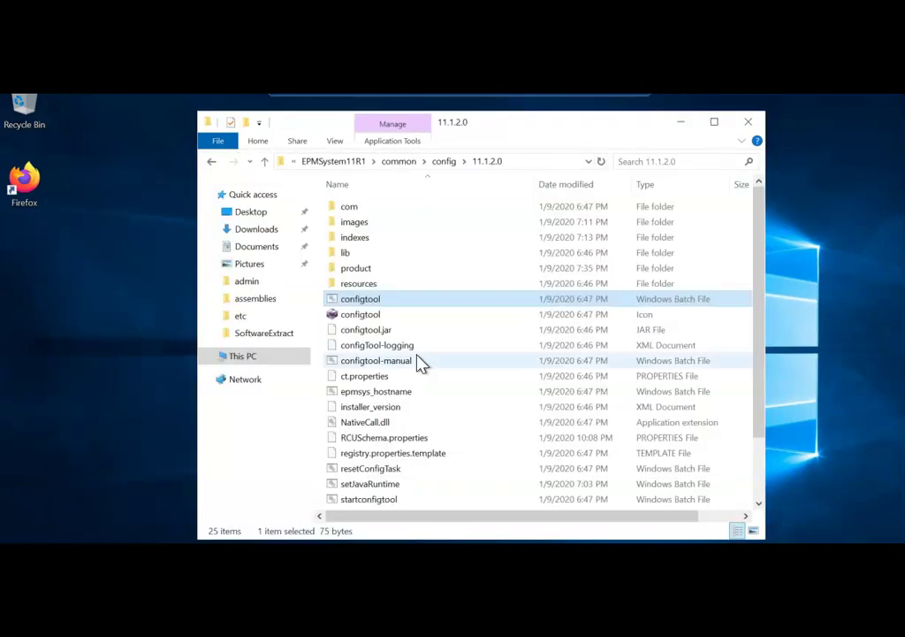
{"action": "left_click", "coordinate": [682, 126]}
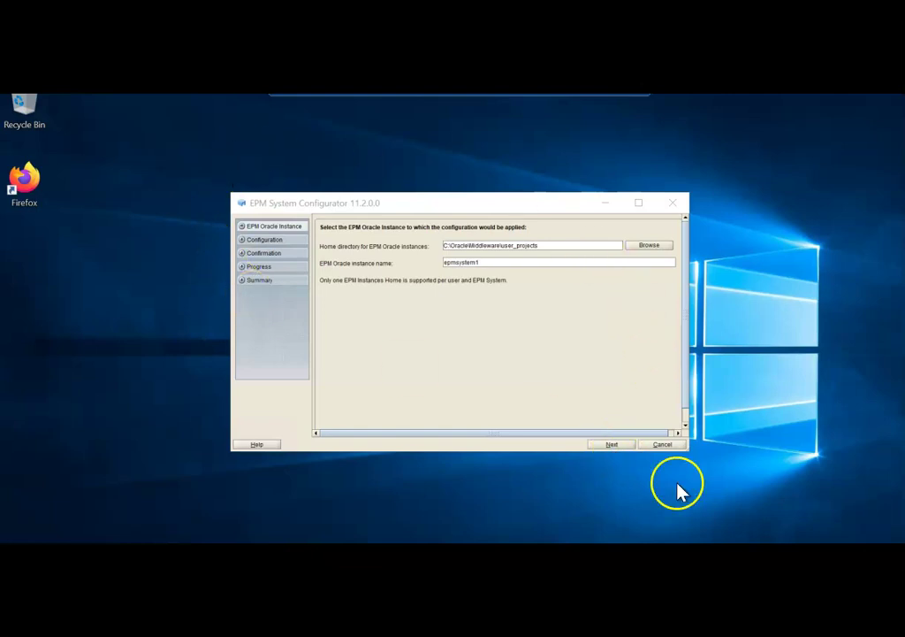
Step: Accept the EPM instance home, then set database server hyperionepm and SID orcl
{"action": "left_click", "coordinate": [615, 445]}
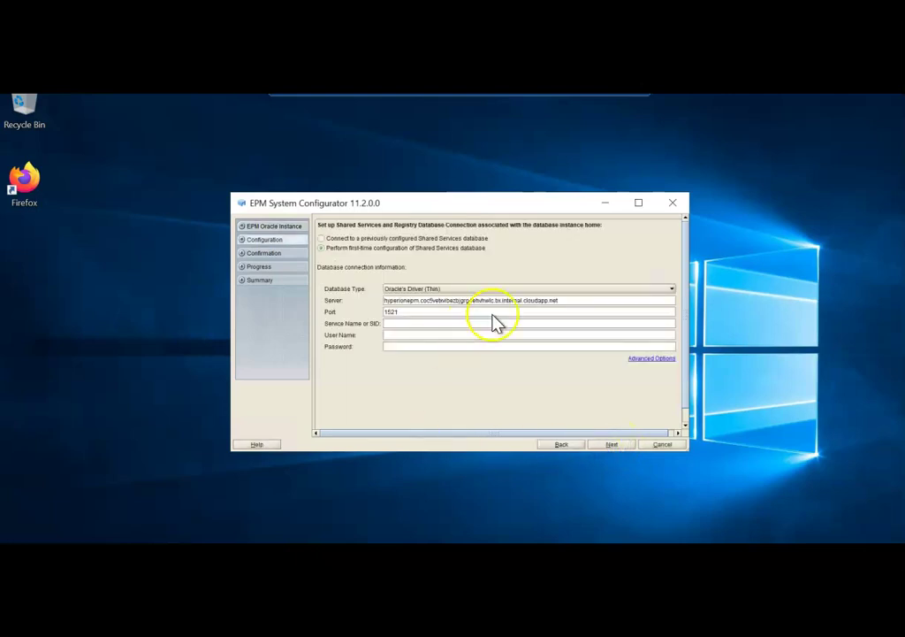
{"action": "left_click", "coordinate": [567, 302]}
{"action": "left_click_drag", "start_coordinate": [567, 302], "coordinate": [372, 287]}
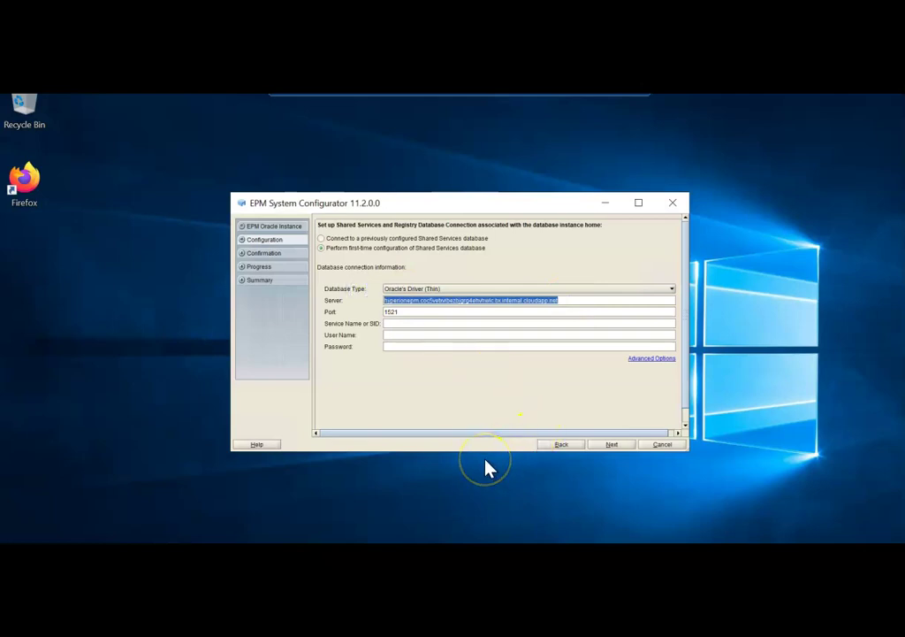
{"action": "type", "text": "hyperionepm"}
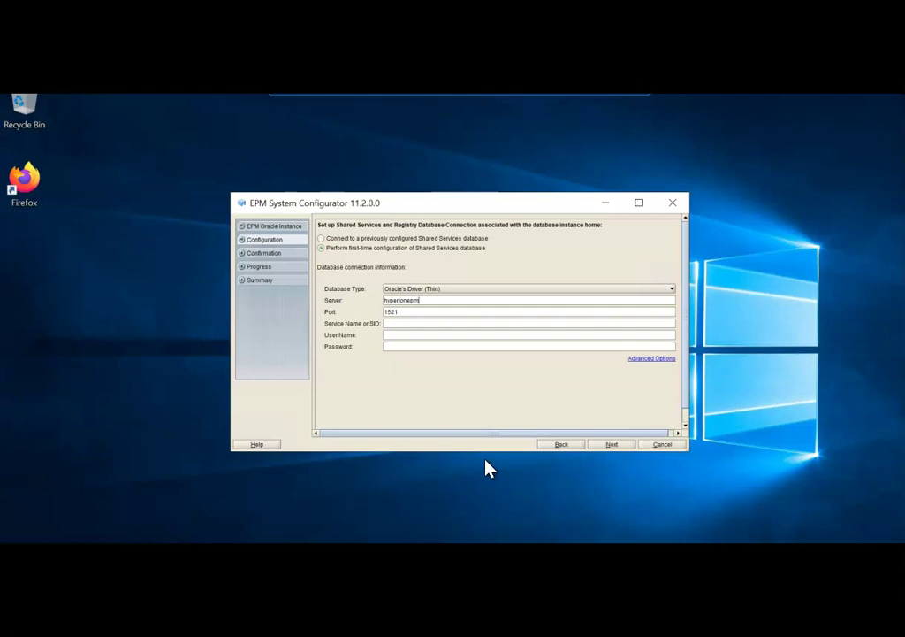
{"action": "left_click", "coordinate": [403, 326]}
{"action": "type", "text": "orcl"}
Step: Enter database user name HYPFOUND and the schema password
{"action": "left_click", "coordinate": [435, 339]}
{"action": "left_click", "coordinate": [461, 347]}
{"action": "key", "text": "Caps_Lock"}
{"action": "type", "text": "HYPFOUND"}
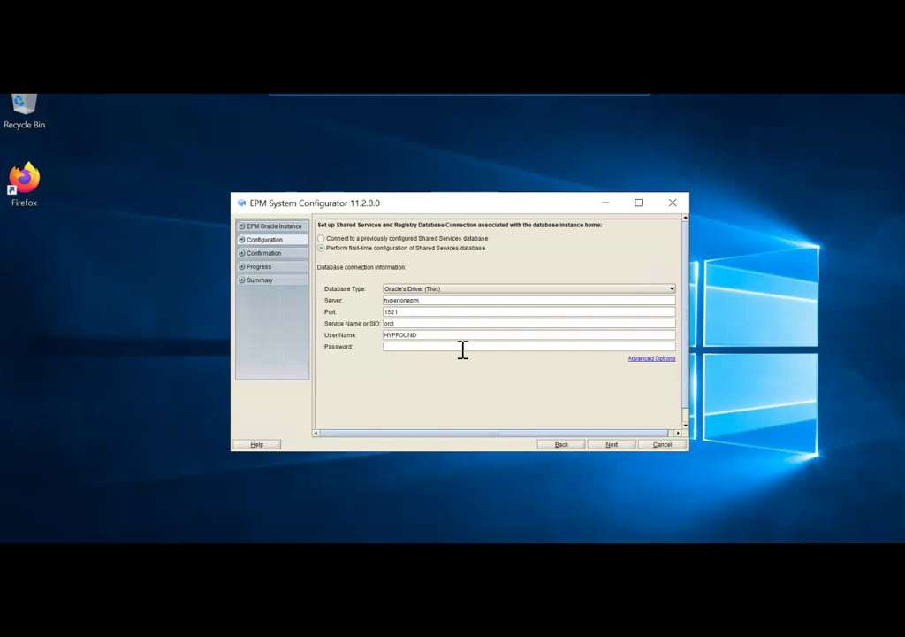
{"action": "key", "text": "Tab"}
{"action": "key", "text": "Caps_Lock"}
{"action": "type", "text": "password1"}
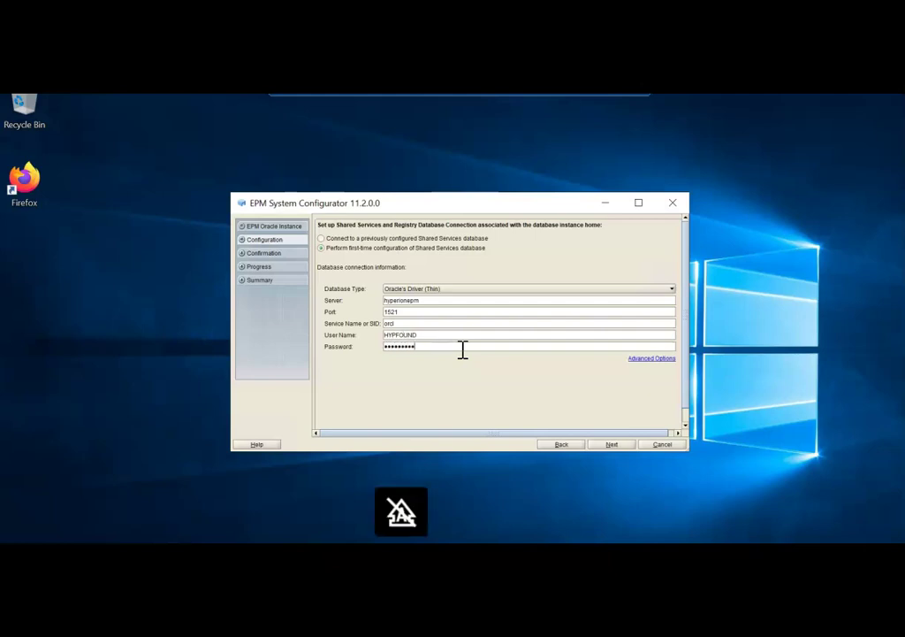
{"action": "key", "text": "BackSpace"}
{"action": "key", "text": "BackSpace"}
{"action": "key", "text": "BackSpace"}
{"action": "key", "text": "BackSpace"}
{"action": "key", "text": "BackSpace"}
{"action": "key", "text": "BackSpace"}
{"action": "key", "text": "BackSpace"}
{"action": "key", "text": "BackSpace"}
{"action": "key", "text": "BackSpace"}
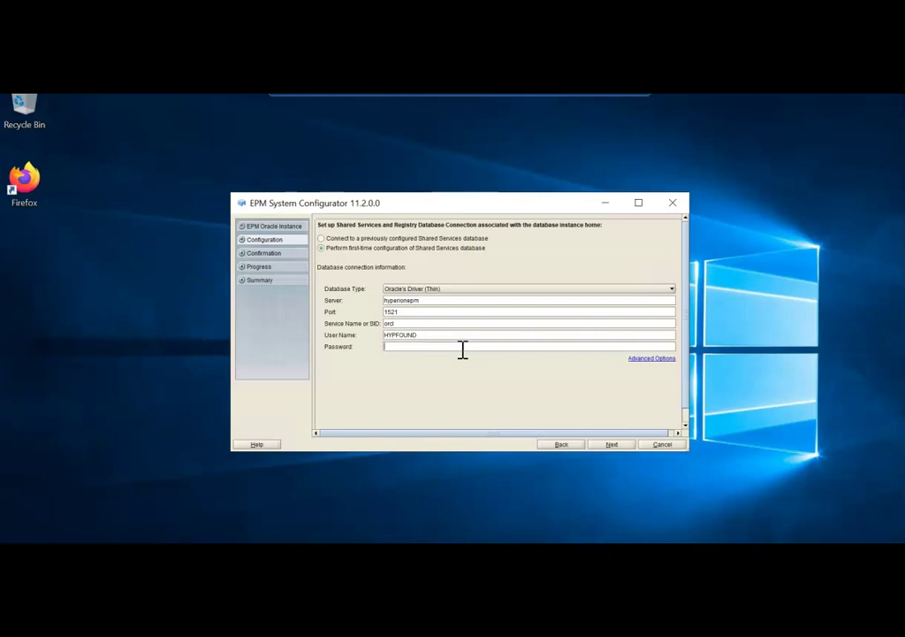
{"action": "key", "text": "Caps_Lock"}
{"action": "type", "text": "P"}
{"action": "key", "text": "Caps_Lock"}
{"action": "type", "text": "assword"}
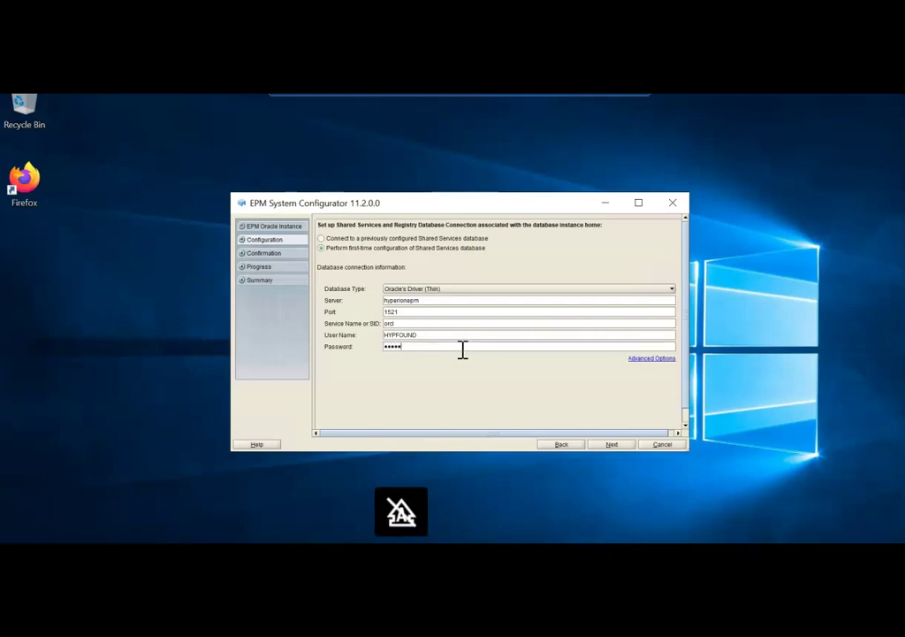
{"action": "type", "text": "123"}
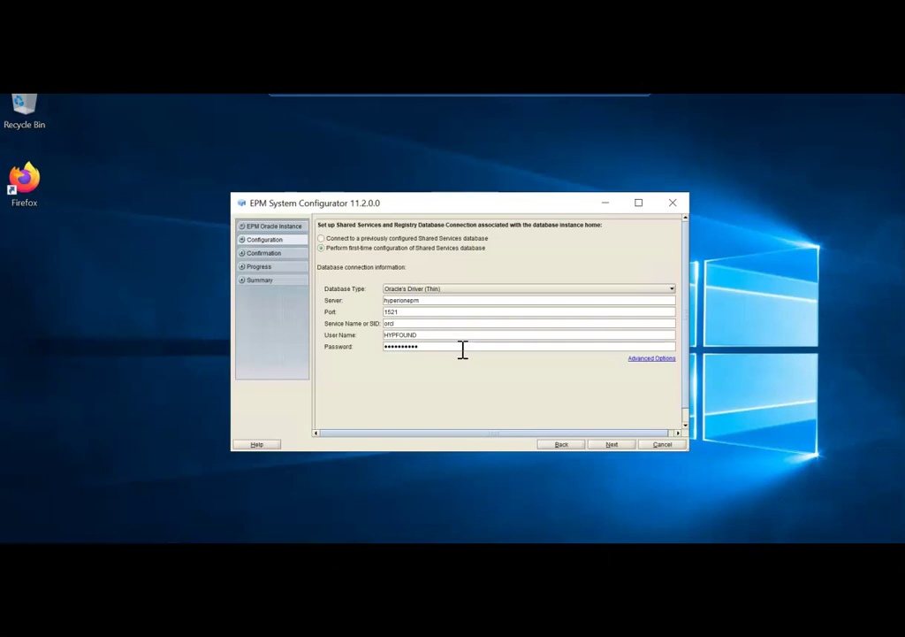
Step: Accept the database connection, then select only Hyperion Foundation's common settings, database and deployment tasks
{"action": "left_click", "coordinate": [615, 446]}
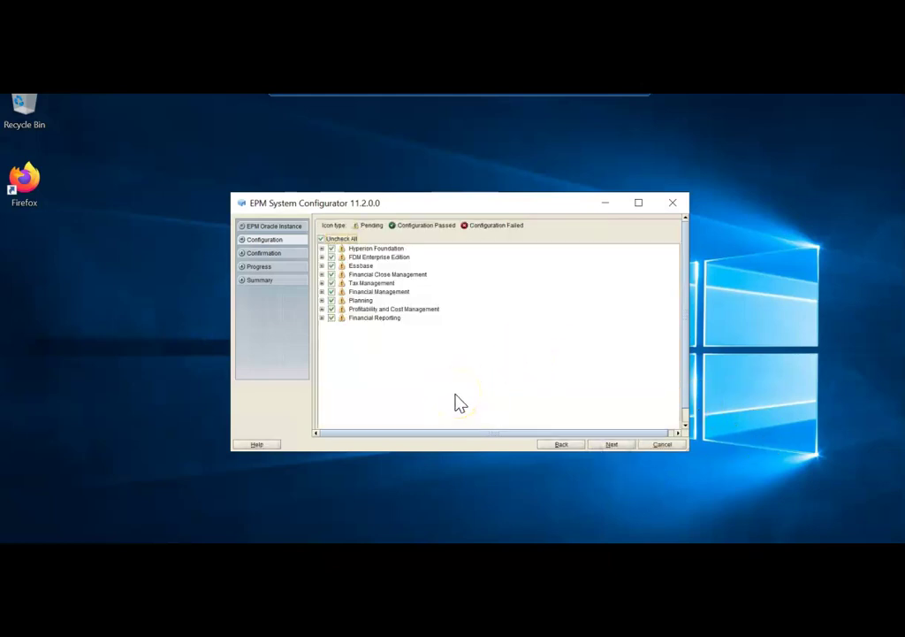
{"action": "left_click", "coordinate": [322, 239]}
{"action": "left_click", "coordinate": [323, 248]}
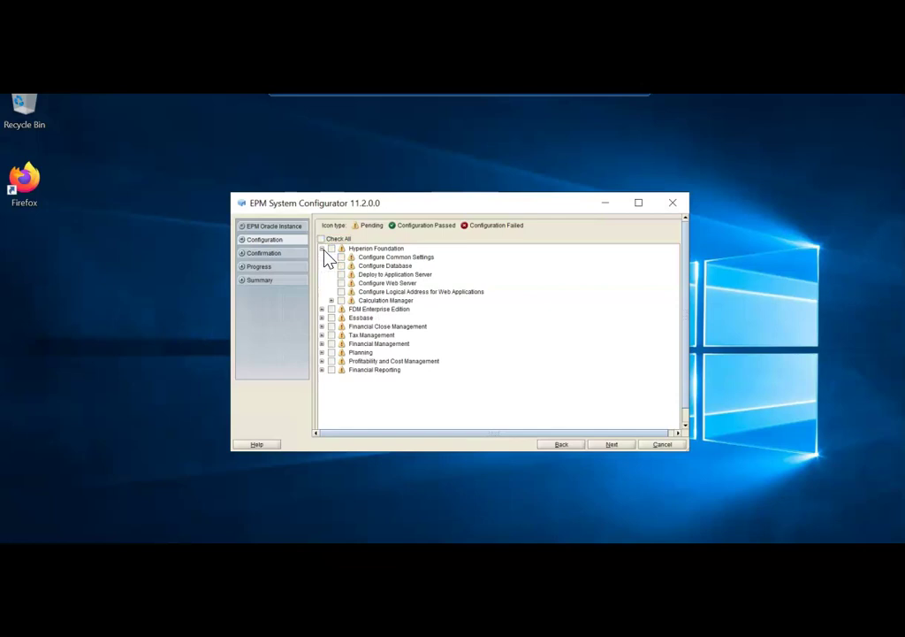
{"action": "left_click", "coordinate": [341, 257]}
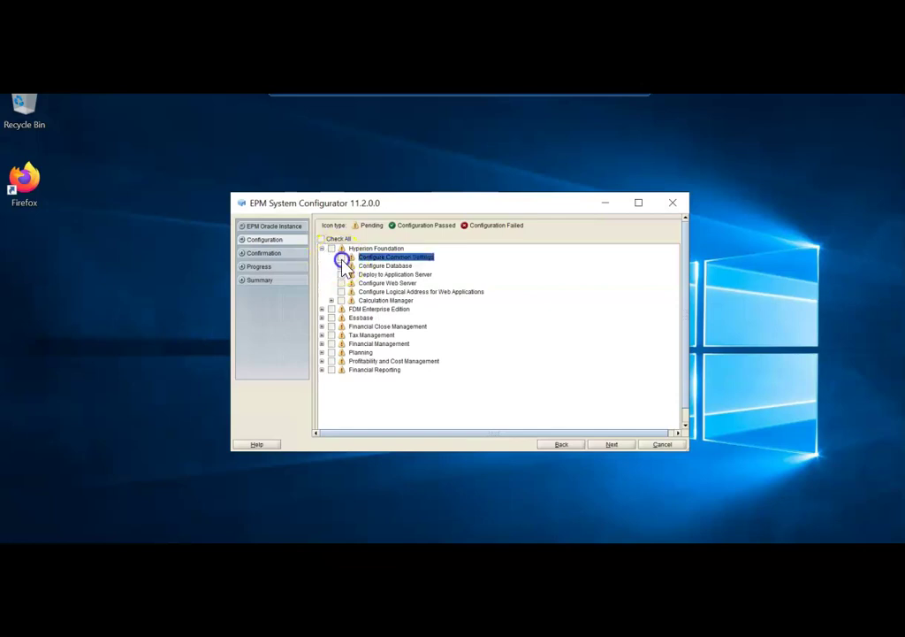
{"action": "left_click", "coordinate": [342, 265]}
{"action": "left_click", "coordinate": [342, 274]}
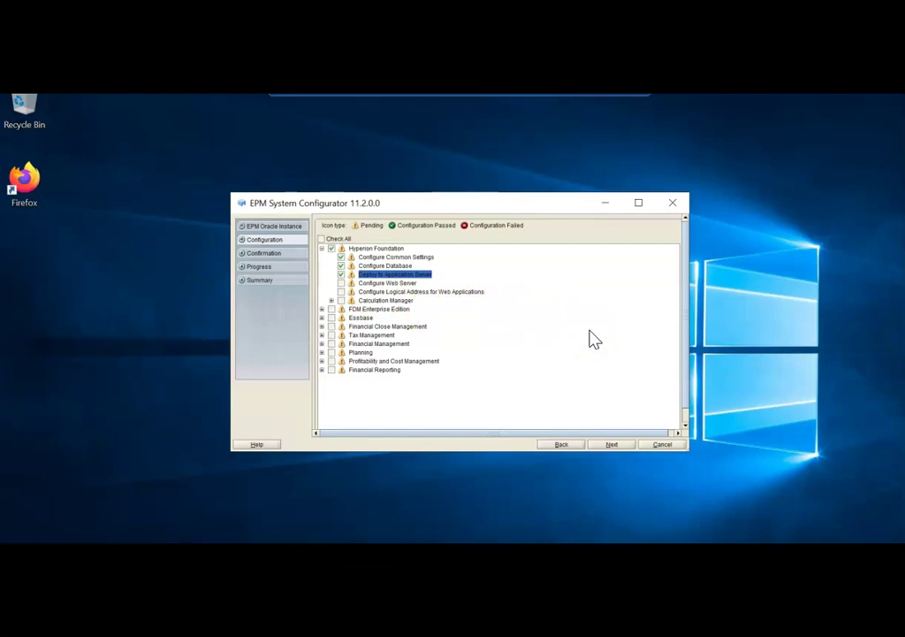
{"action": "left_click", "coordinate": [613, 444]}
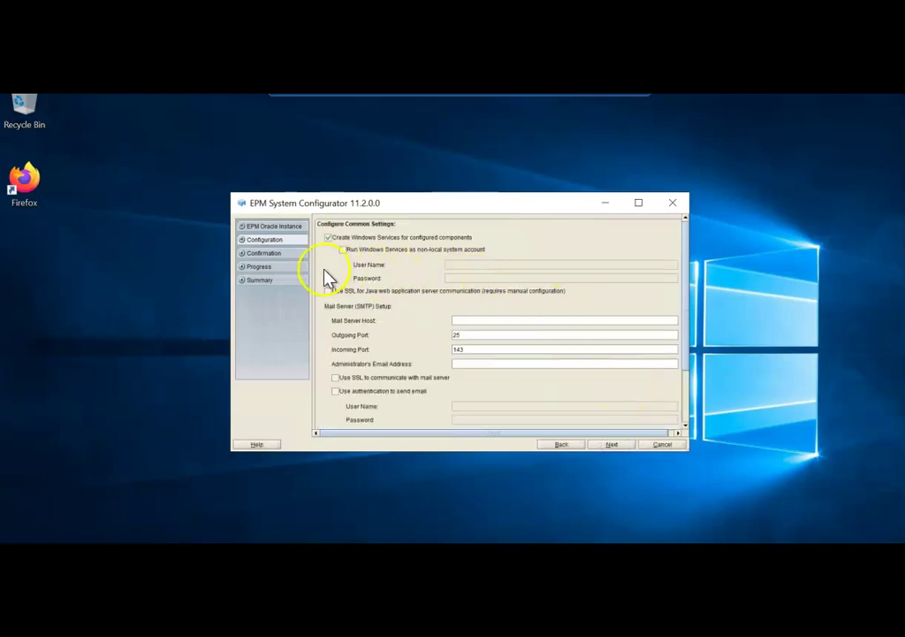
Step: Review the common settings and accept defaults, including the import_export LCM location and empty mail host
{"action": "scroll", "coordinate": [616, 320], "scroll_direction": "down", "scroll_amount": 1}
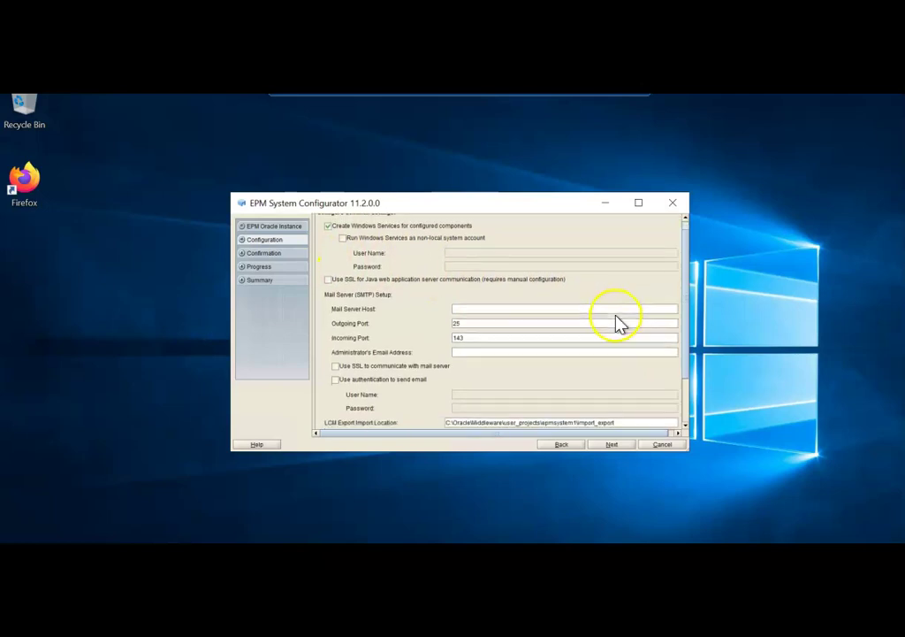
{"action": "scroll", "coordinate": [619, 318], "scroll_direction": "down", "scroll_amount": 1}
{"action": "scroll", "coordinate": [626, 327], "scroll_direction": "up", "scroll_amount": 1}
{"action": "scroll", "coordinate": [624, 320], "scroll_direction": "up", "scroll_amount": 1}
{"action": "scroll", "coordinate": [625, 318], "scroll_direction": "down", "scroll_amount": 2}
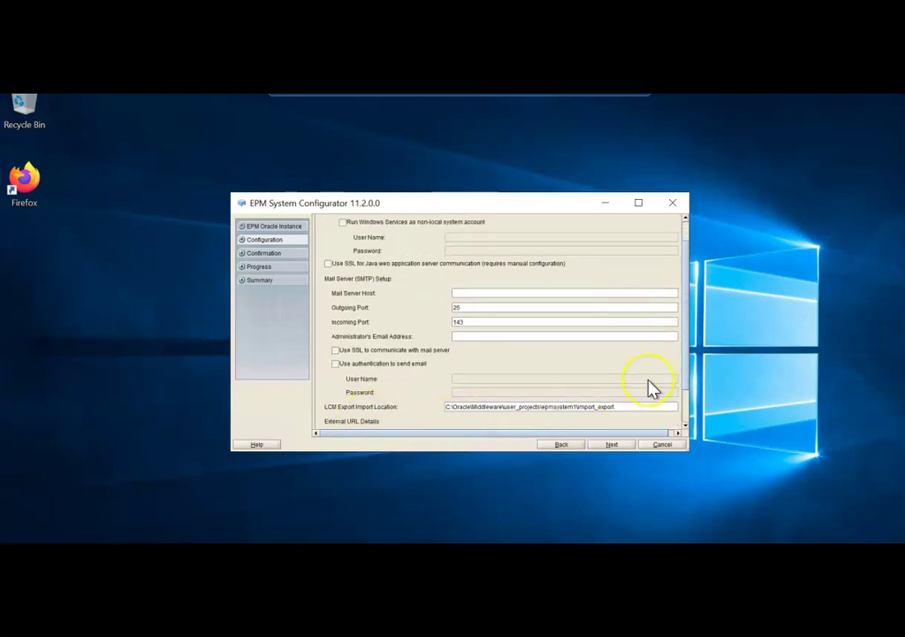
{"action": "scroll", "coordinate": [650, 389], "scroll_direction": "up", "scroll_amount": 1}
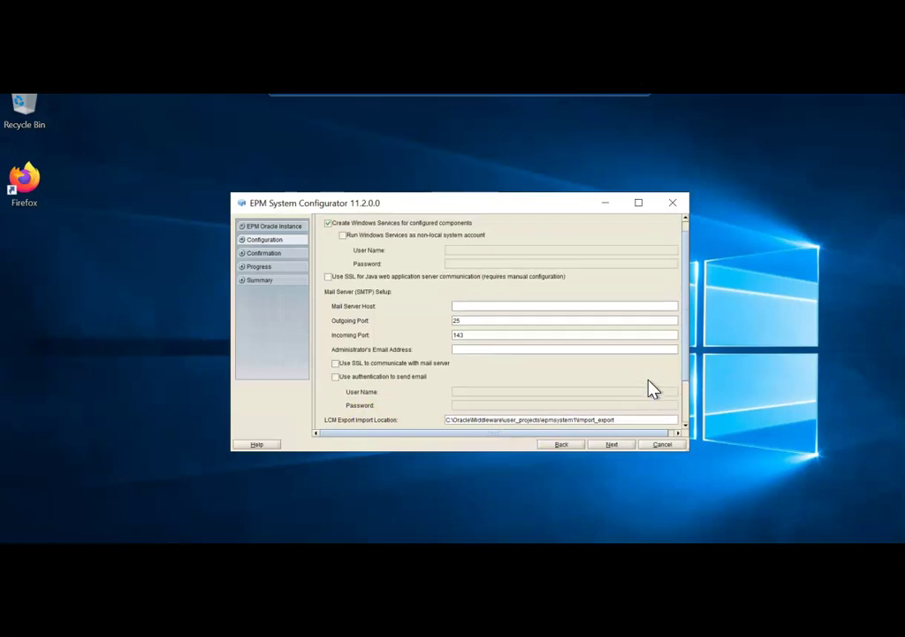
{"action": "left_click", "coordinate": [616, 445]}
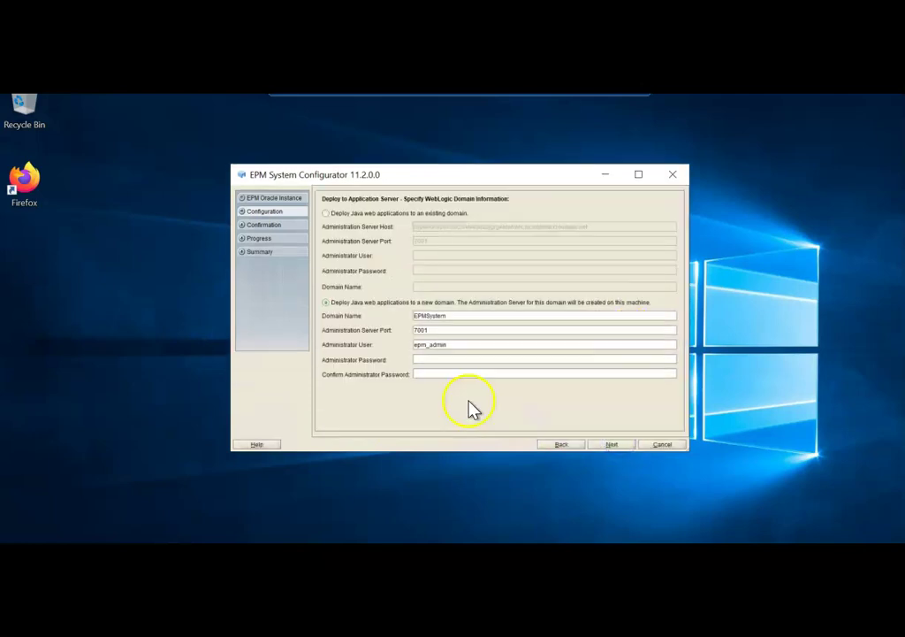
Step: Enter and confirm the administrator password for the new EPMSystem WebLogic domain on port 7001
{"action": "left_click", "coordinate": [436, 358]}
{"action": "type", "text": "welc"}
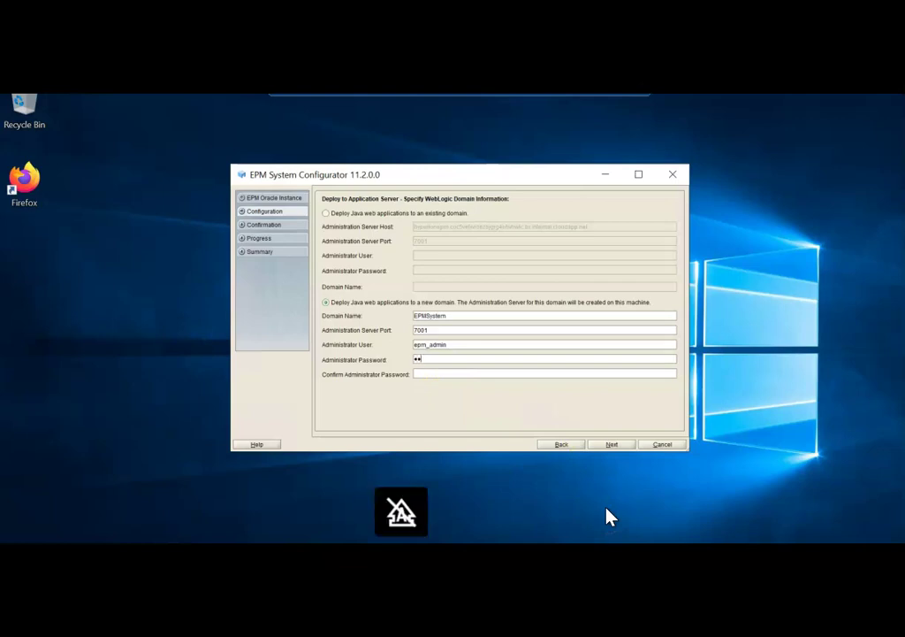
{"action": "type", "text": "ome123"}
{"action": "key", "text": "Tab"}
{"action": "type", "text": "welcome123"}
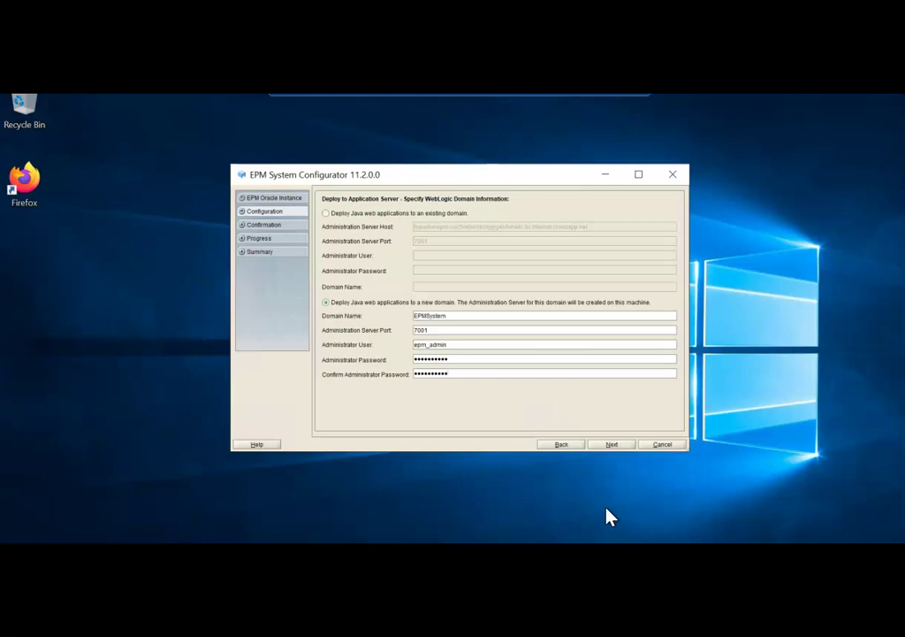
{"action": "left_click", "coordinate": [612, 444]}
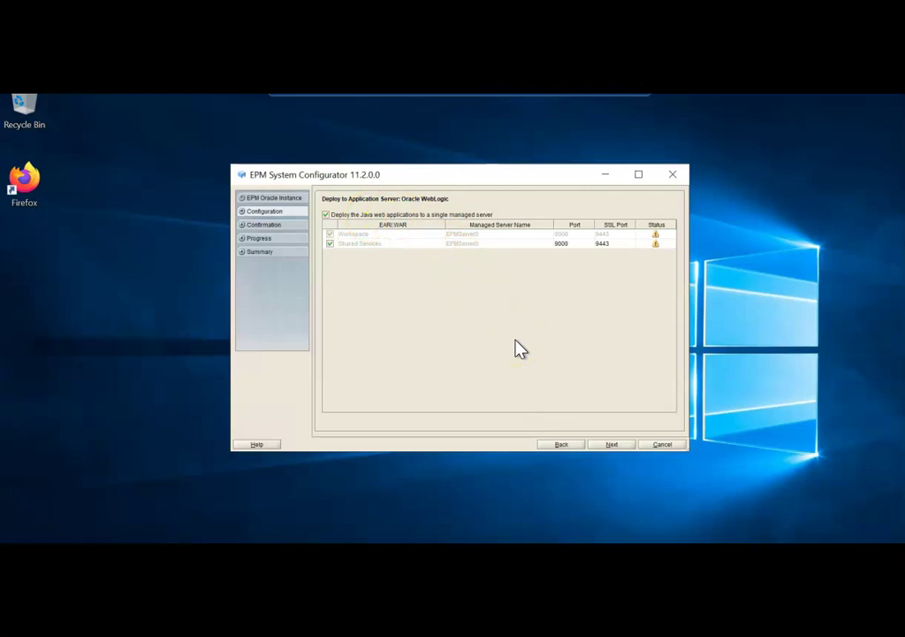
Step: Deploy Foundation web applications to separate managed servers and enter the Shared Services admin password
{"action": "left_click", "coordinate": [325, 214]}
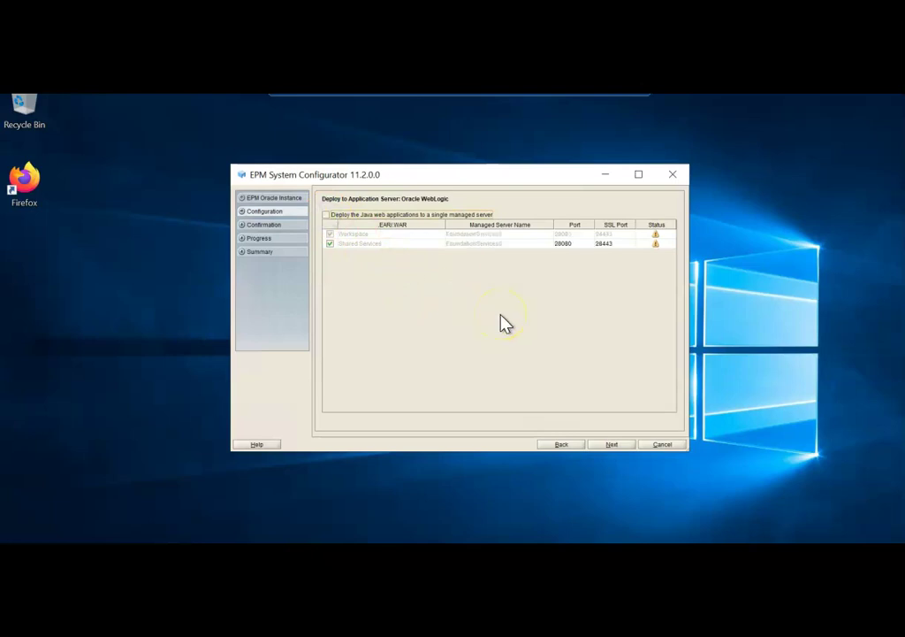
{"action": "left_click", "coordinate": [611, 445]}
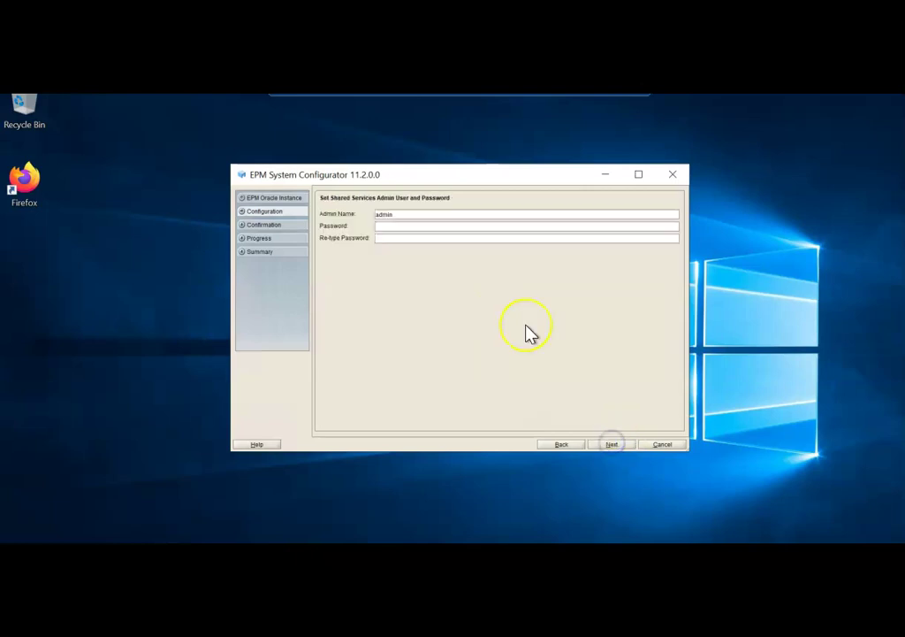
{"action": "type", "text": "••••••••••"}
{"action": "key", "text": "shift"}
{"action": "type", "text": "••••••"}
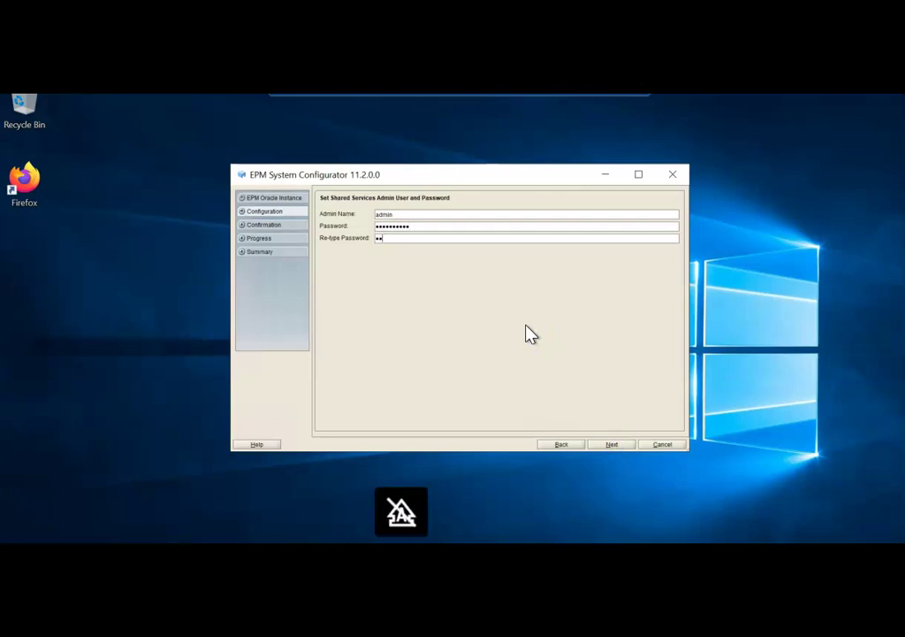
{"action": "type", "text": "•••"}
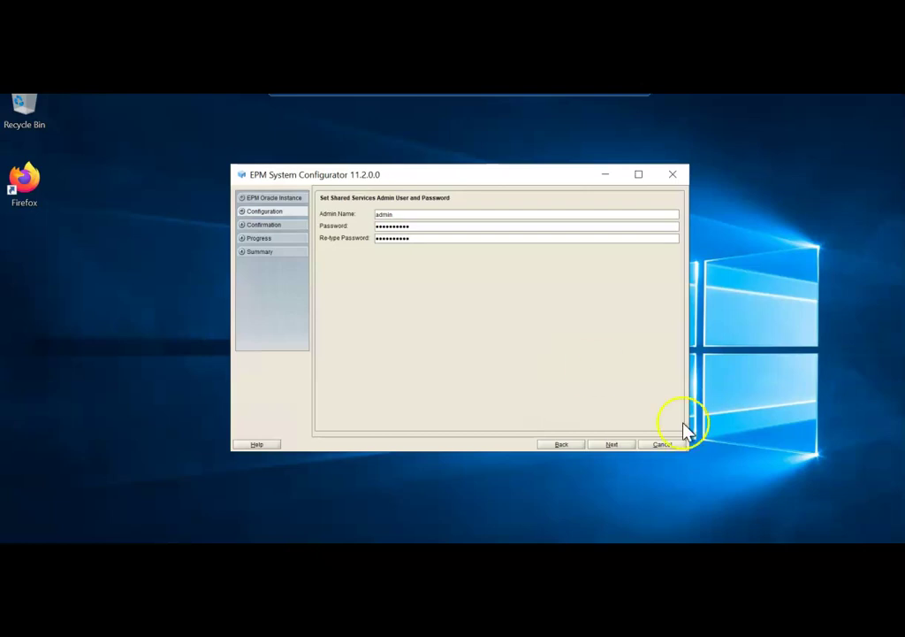
Step: Run the Foundation and Workspace configuration until every task completes, then return to the task panel
{"action": "left_click", "coordinate": [609, 446]}
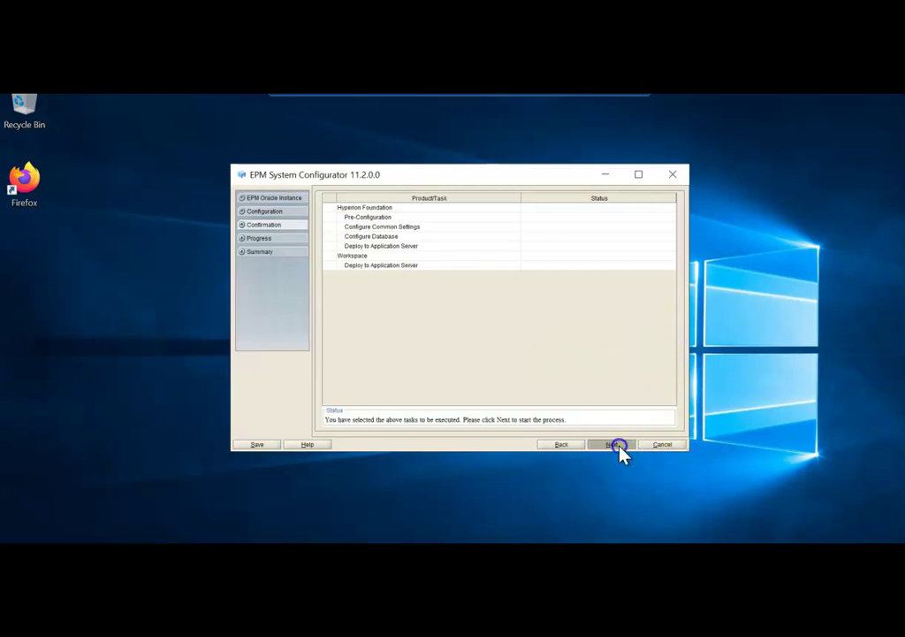
{"action": "left_click", "coordinate": [616, 445]}
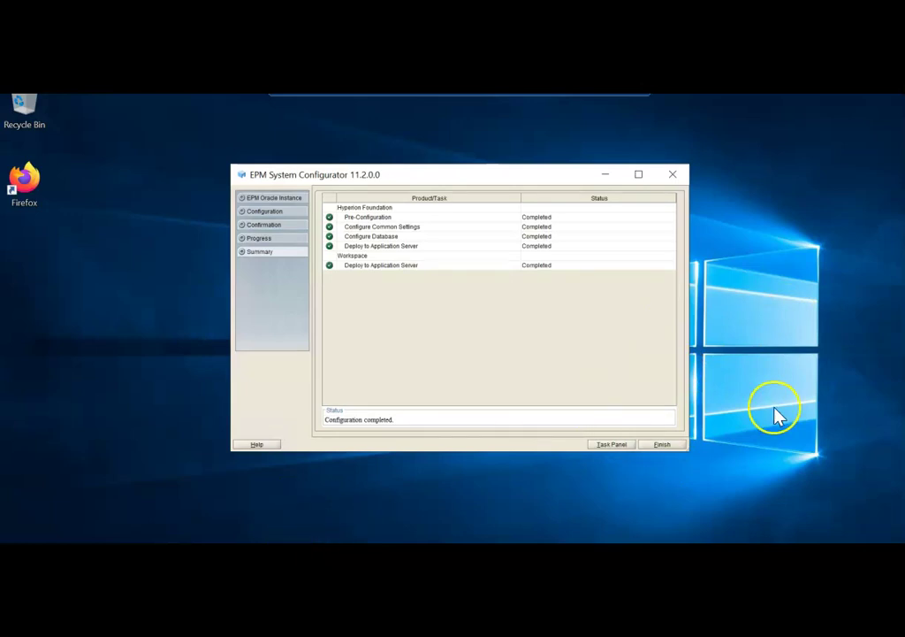
{"action": "left_click", "coordinate": [612, 444]}
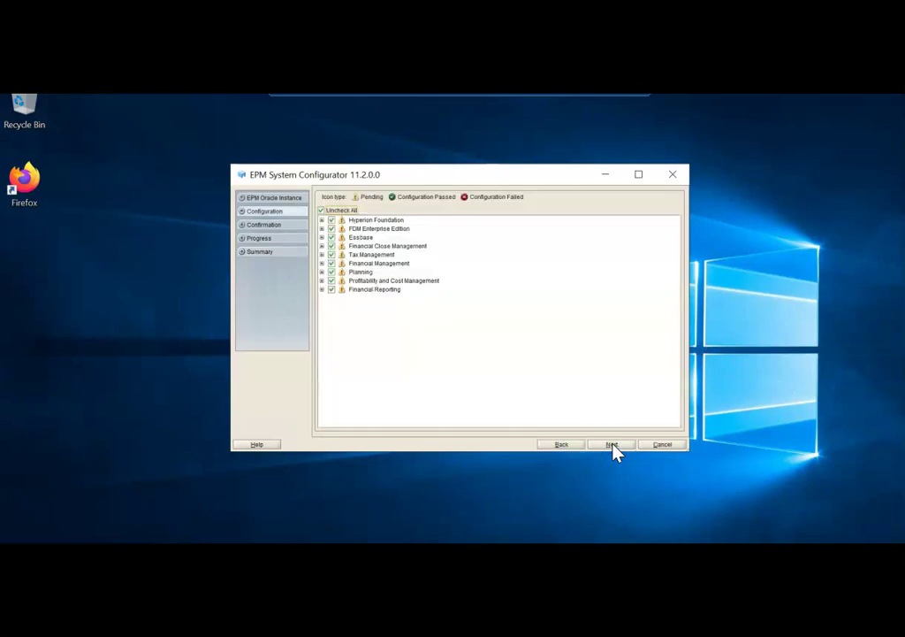
Step: Clear all products and select only Calculation Manager for configuration
{"action": "left_click", "coordinate": [323, 211]}
{"action": "left_click", "coordinate": [322, 219]}
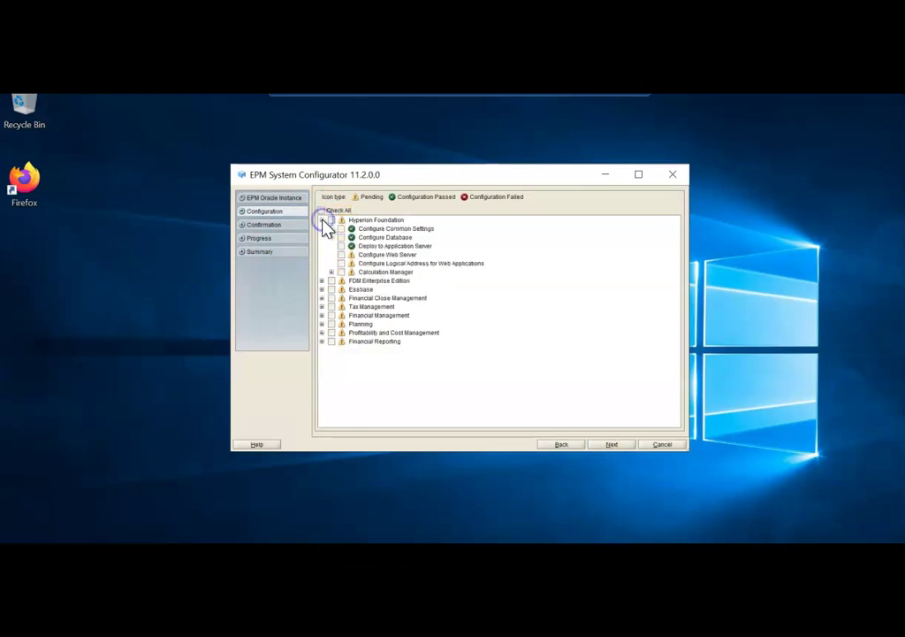
{"action": "left_click", "coordinate": [332, 272]}
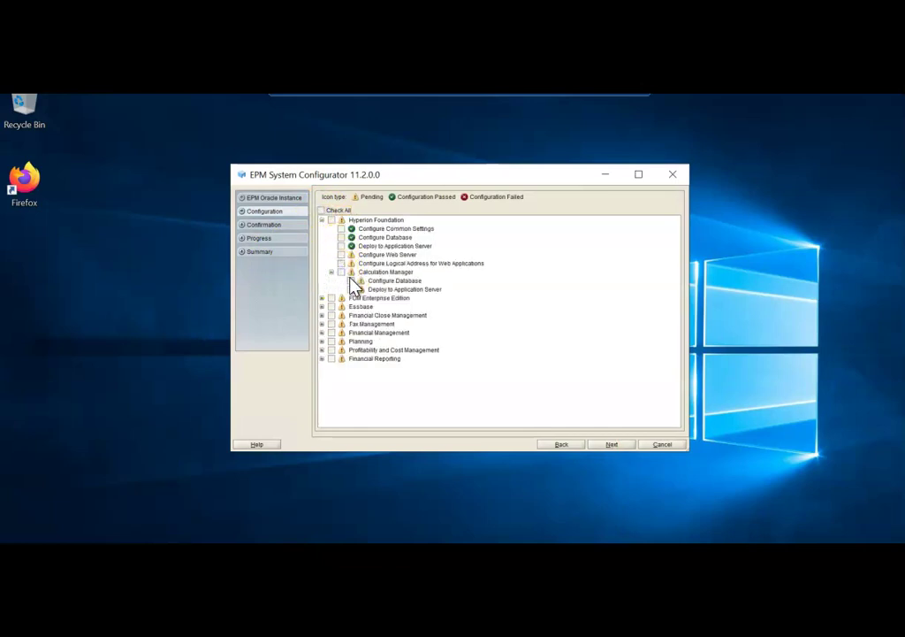
{"action": "left_click", "coordinate": [341, 271]}
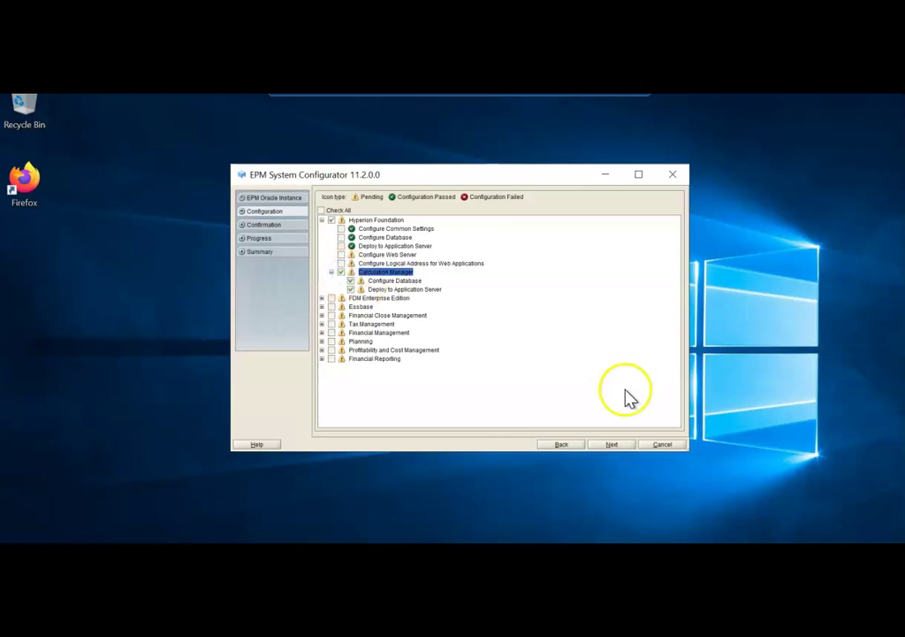
{"action": "left_click", "coordinate": [612, 444]}
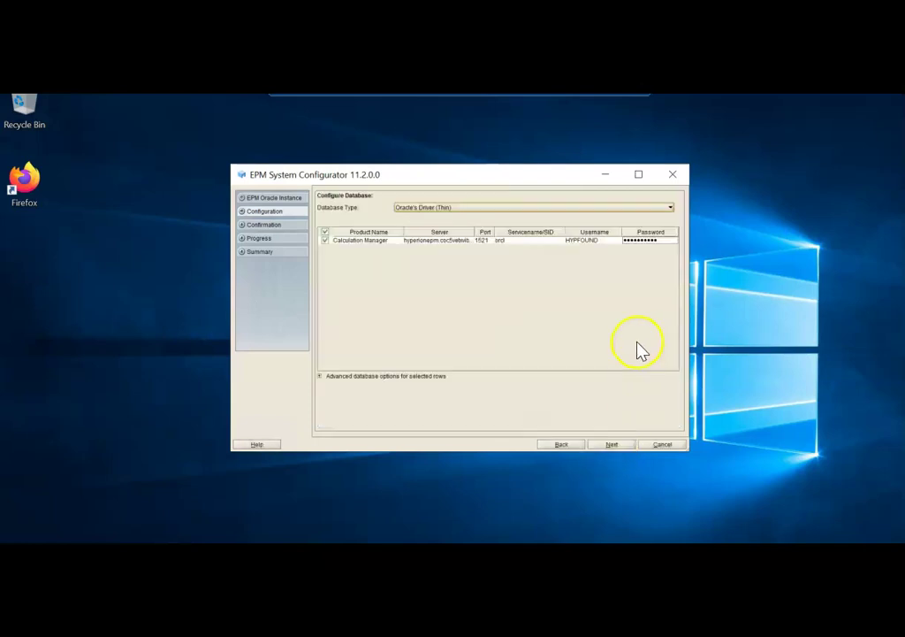
Step: Change Calculation Manager's database username to YPCALC
{"action": "left_click", "coordinate": [593, 241]}
{"action": "left_click", "coordinate": [600, 241]}
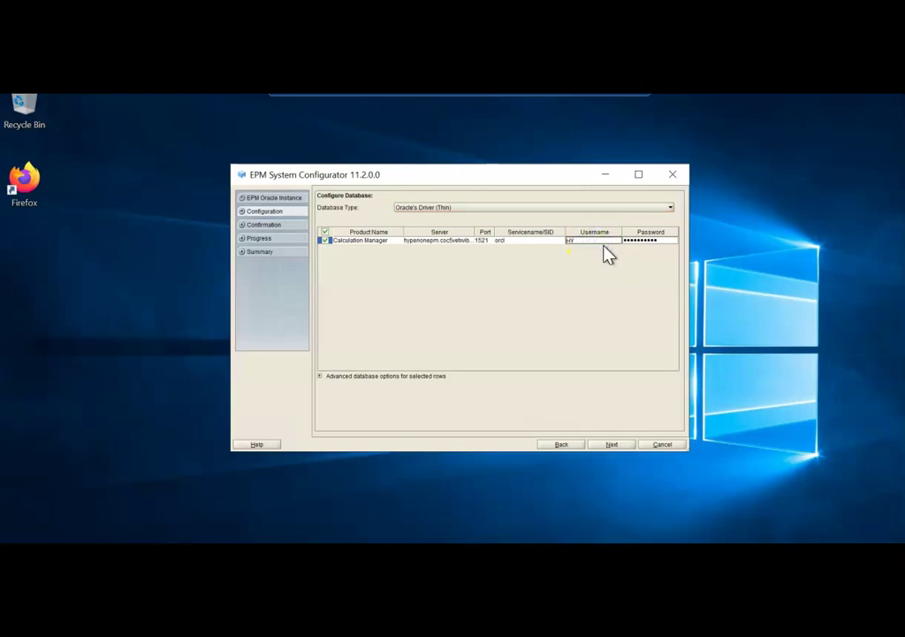
{"action": "key", "text": "BackSpace"}
{"action": "key", "text": "BackSpace"}
{"action": "key", "text": "Caps_Lock"}
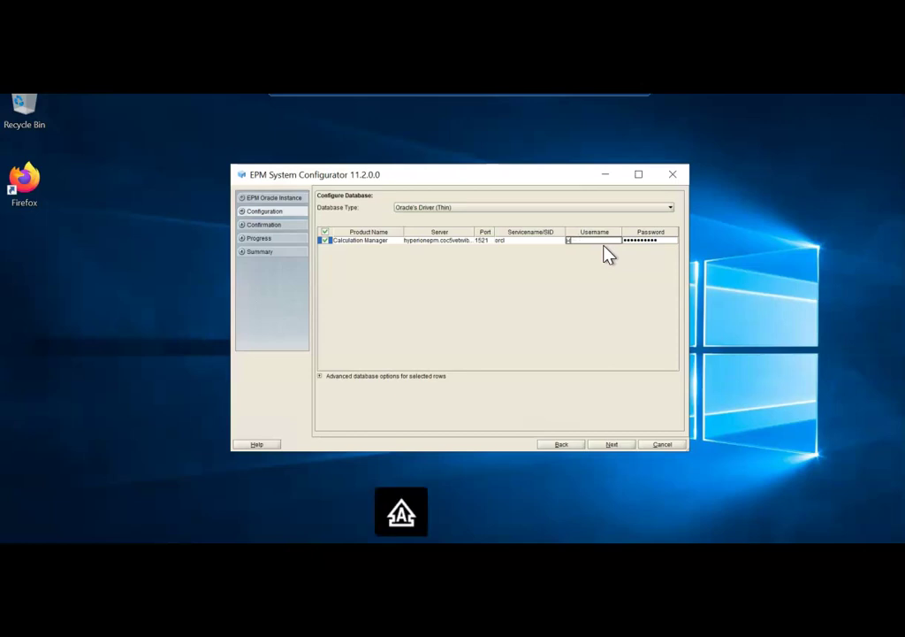
{"action": "type", "text": "YPCALC"}
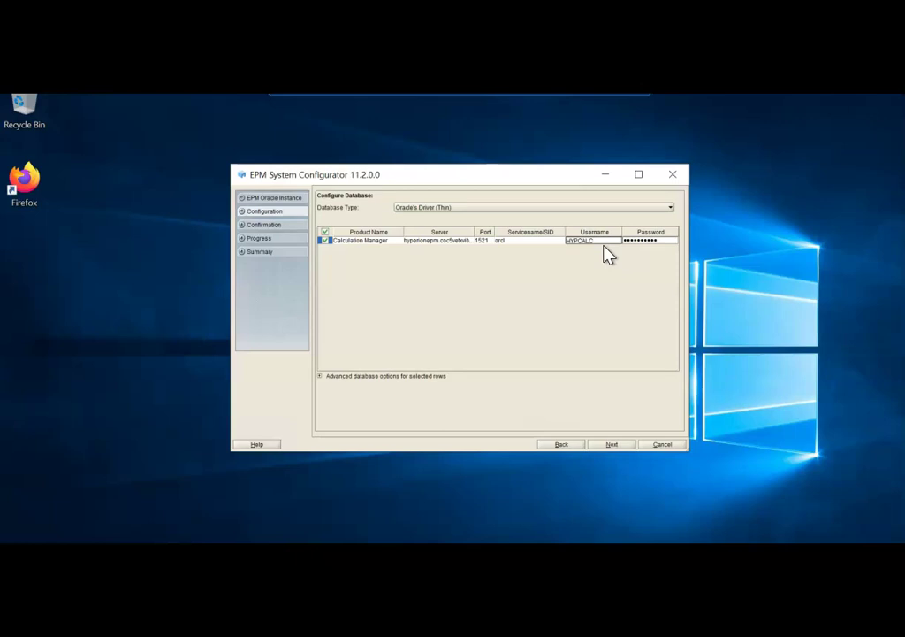
{"action": "left_click", "coordinate": [613, 444]}
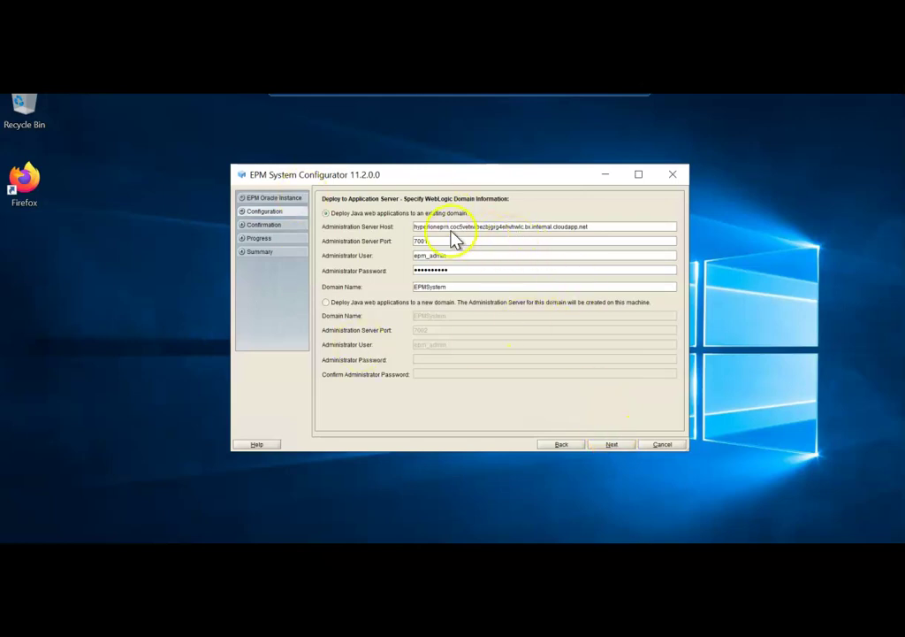
Step: Remove the domain suffix from the host name
{"action": "left_click_drag", "start_coordinate": [449, 226], "coordinate": [624, 226]}
{"action": "key", "text": "BackSpace"}
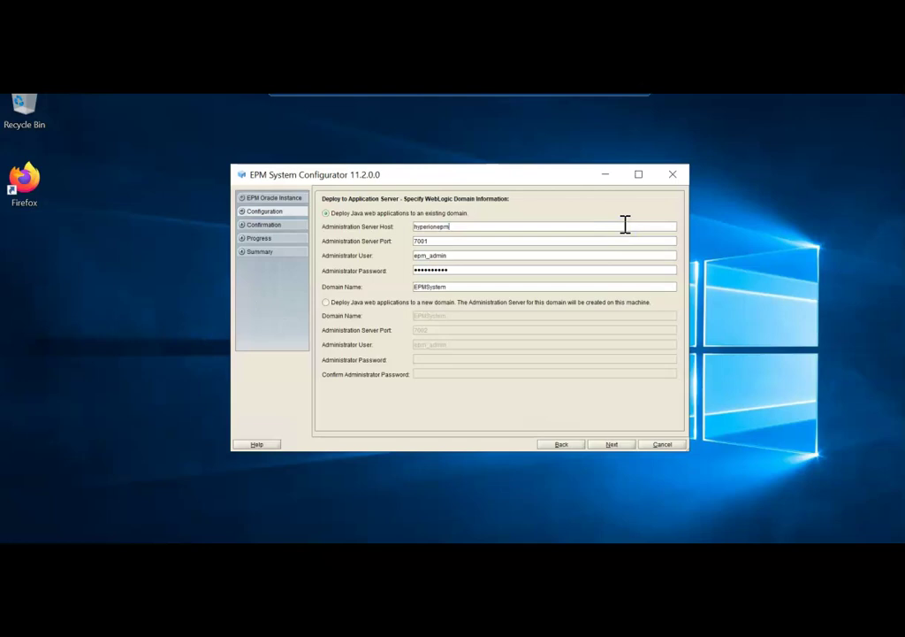
{"action": "left_click", "coordinate": [614, 444]}
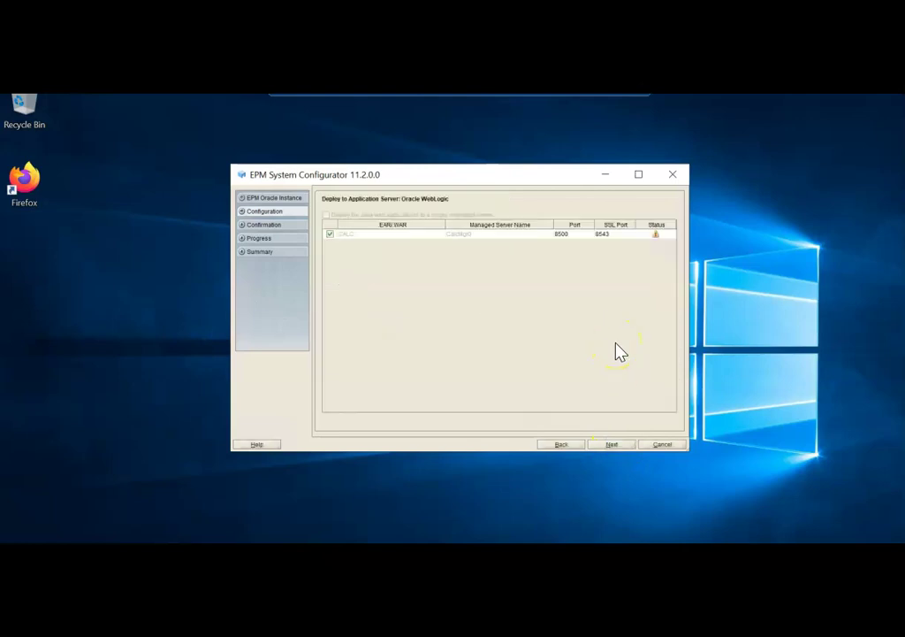
Step: Accept the Calculation Manager deployment settings and run its configuration
{"action": "left_click", "coordinate": [614, 444]}
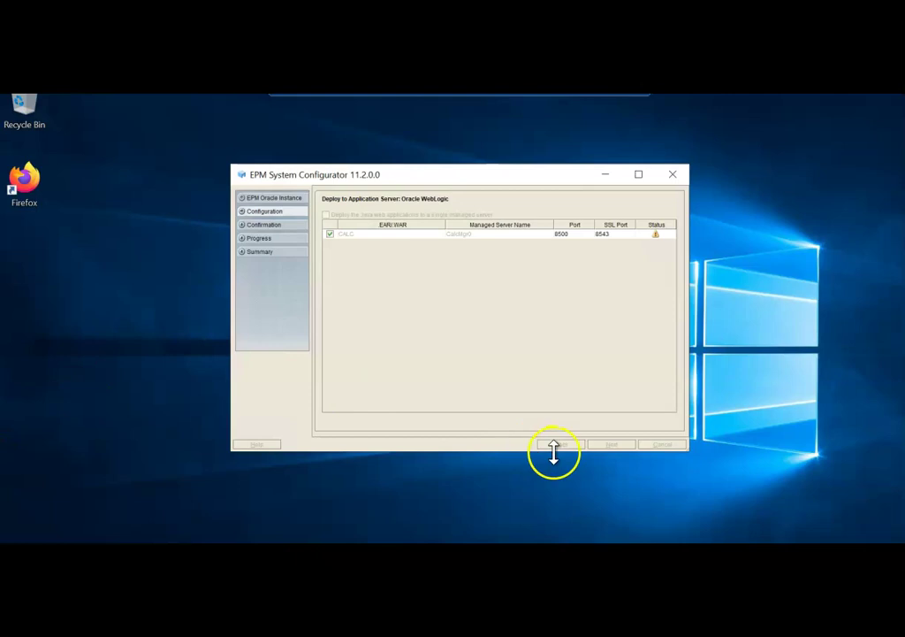
{"action": "left_click", "coordinate": [616, 445]}
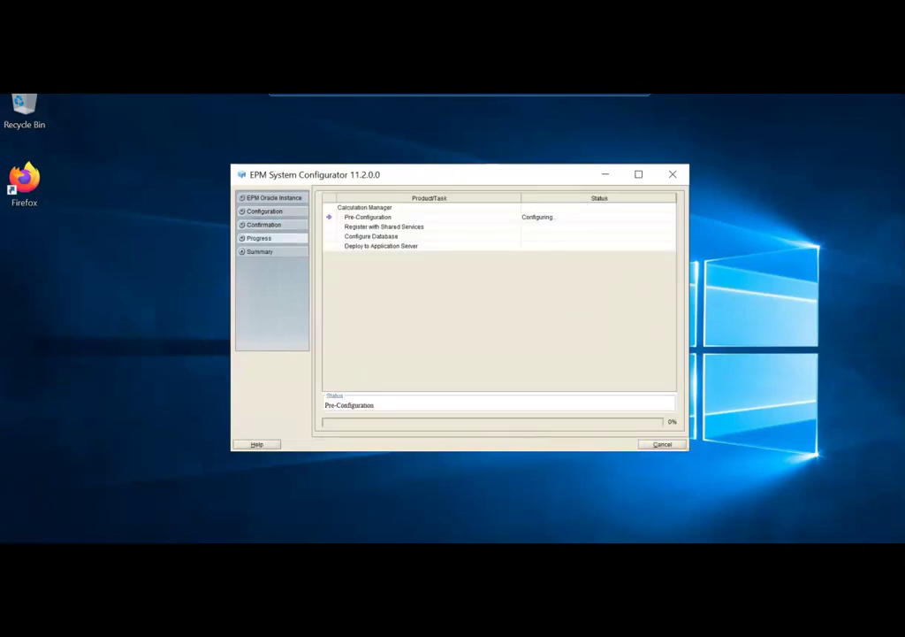
{"action": "left_click", "coordinate": [107, 435]}
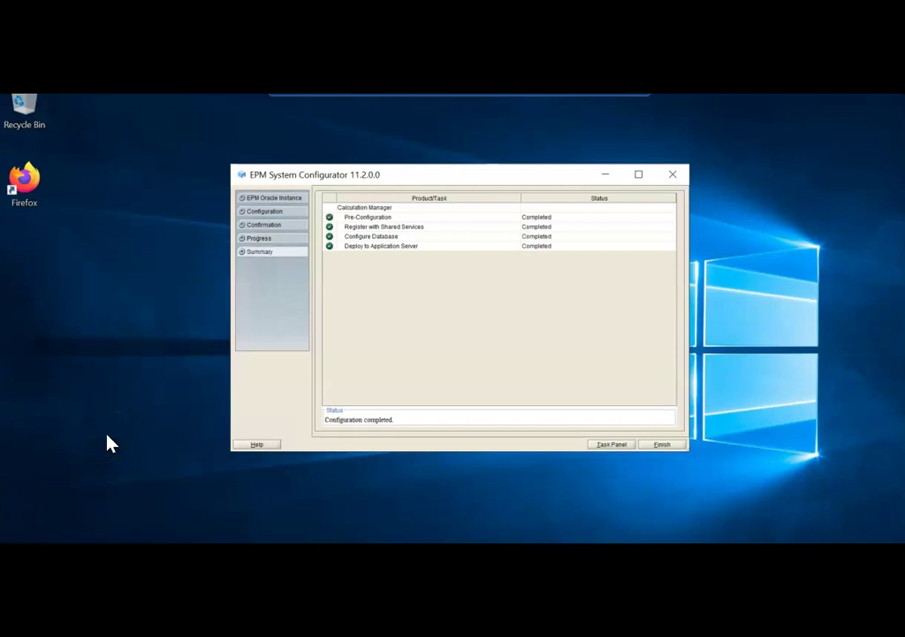
Step: Clear all products, then tick FDM Enterprise Edition, Essbase, Financial Close Management and Financial Reporting
{"action": "left_click", "coordinate": [611, 445]}
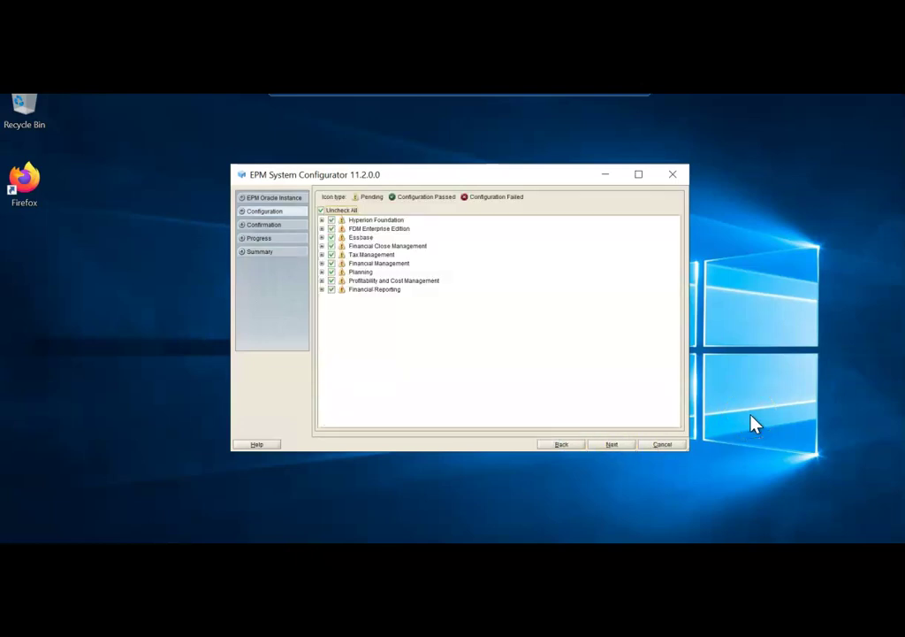
{"action": "left_click", "coordinate": [121, 489]}
{"action": "left_click", "coordinate": [320, 210]}
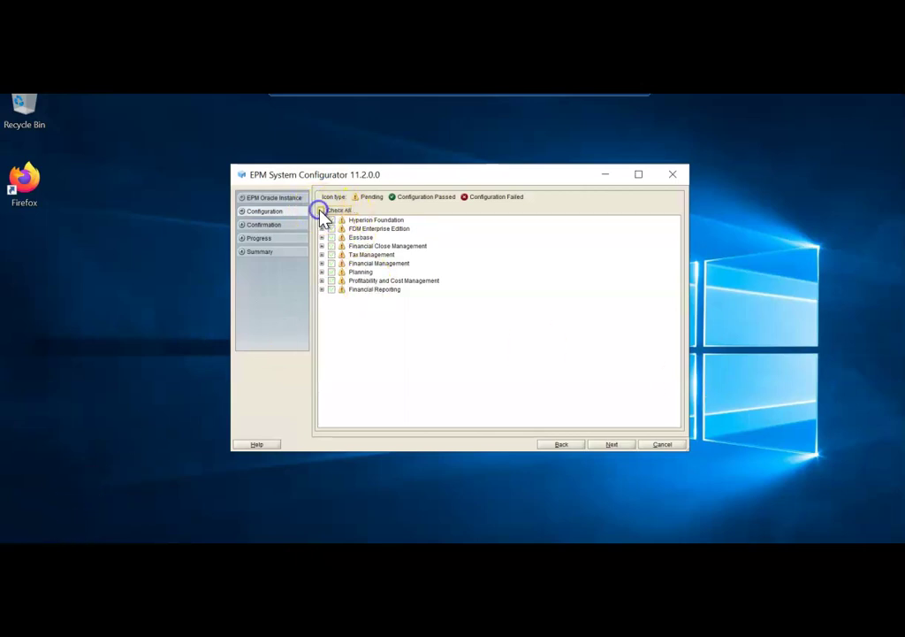
{"action": "left_click", "coordinate": [321, 228]}
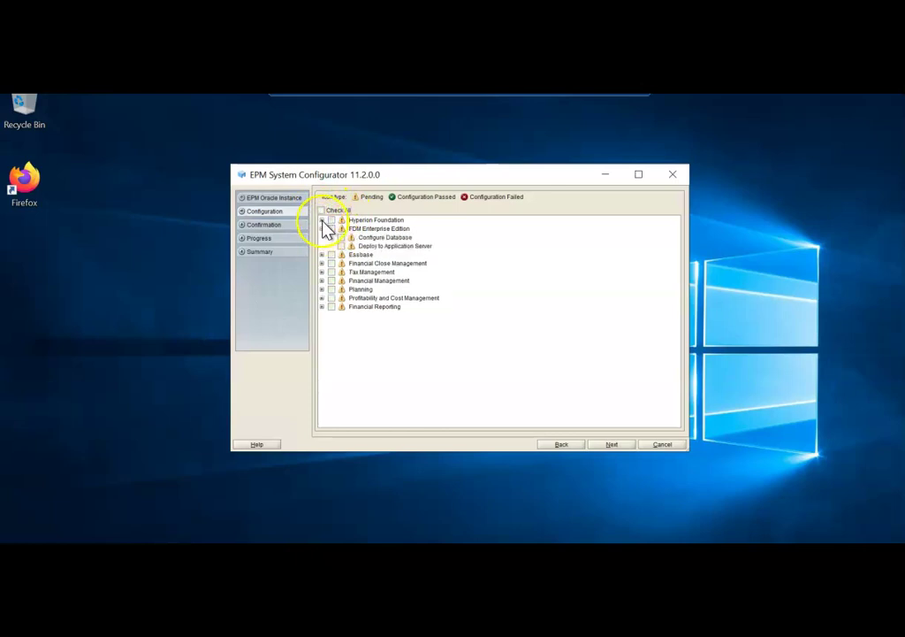
{"action": "left_click", "coordinate": [321, 255]}
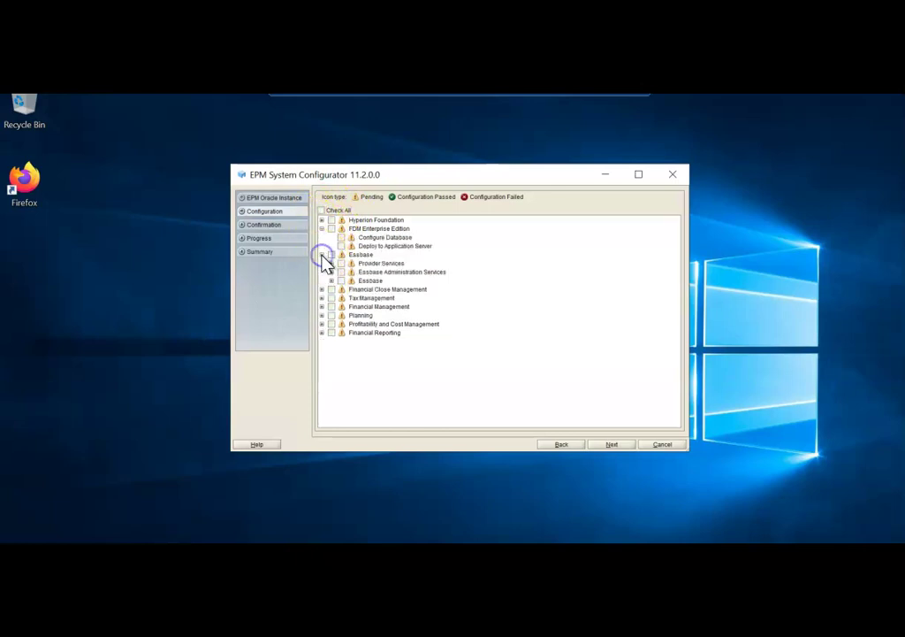
{"action": "left_click", "coordinate": [331, 228]}
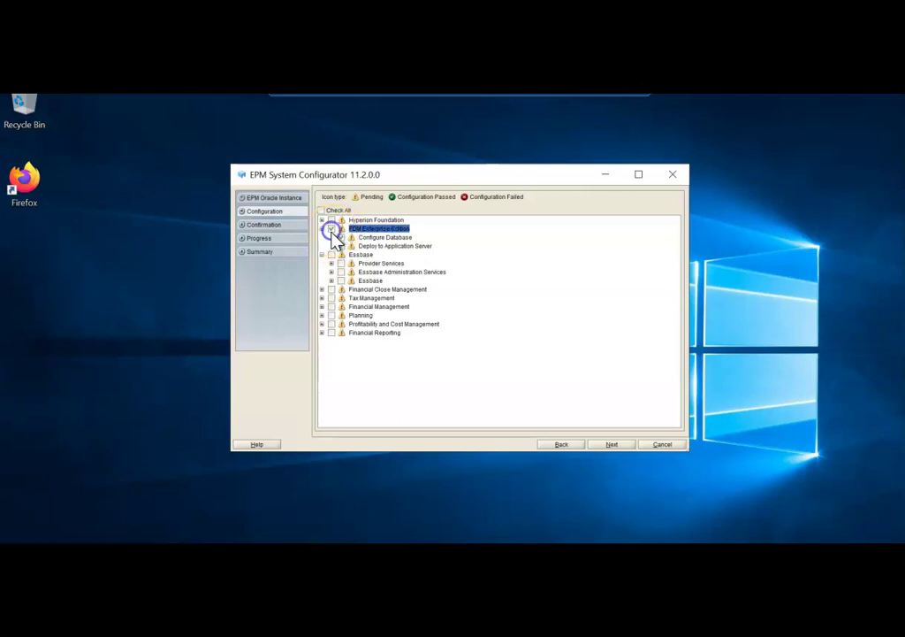
{"action": "left_click", "coordinate": [332, 255]}
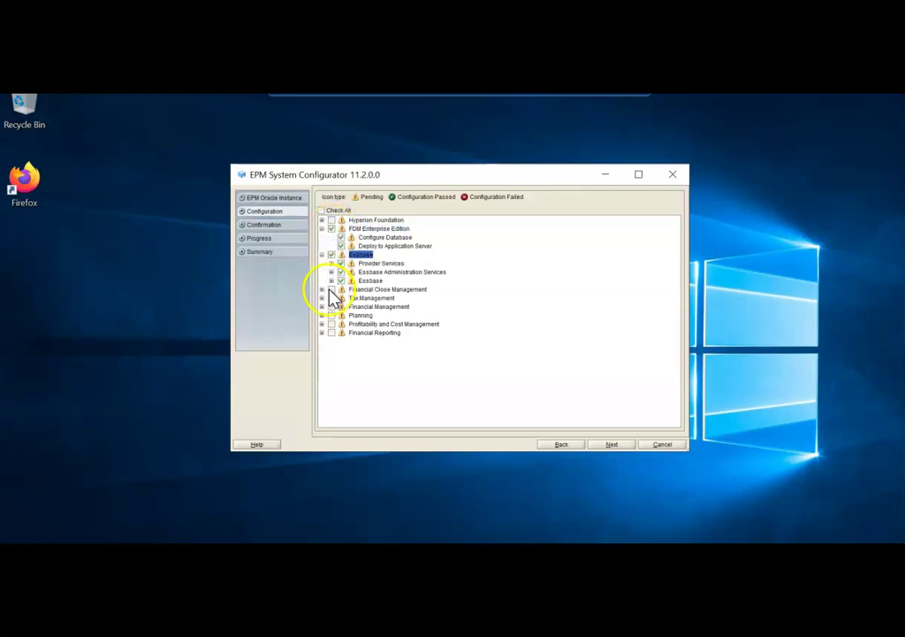
{"action": "left_click", "coordinate": [332, 289]}
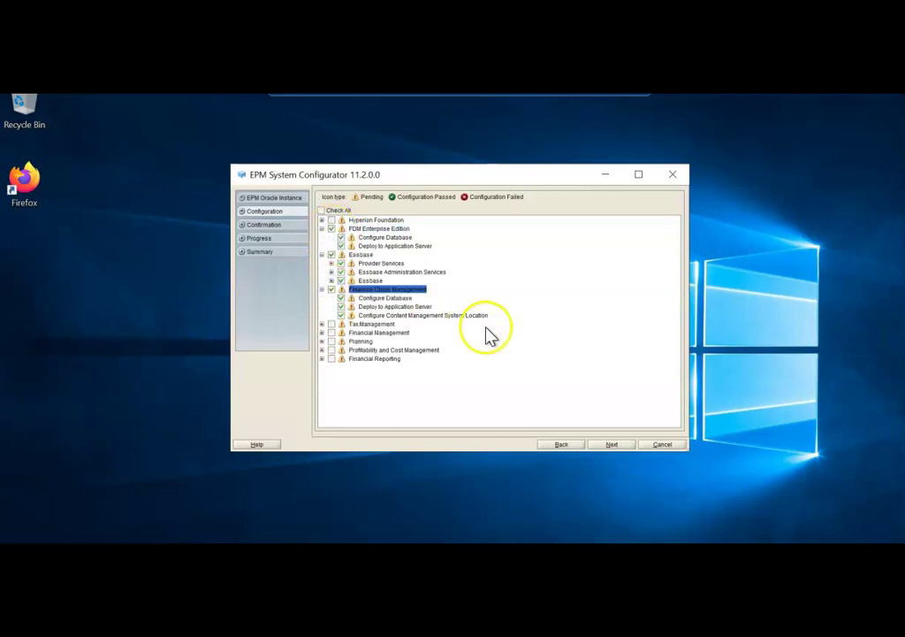
{"action": "left_click", "coordinate": [323, 359]}
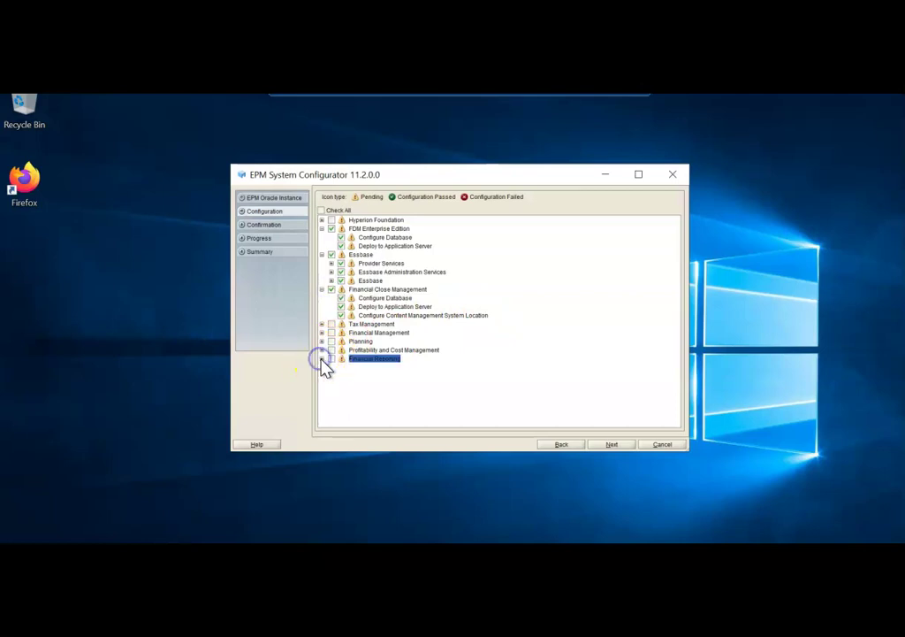
{"action": "left_click", "coordinate": [322, 359]}
{"action": "left_click", "coordinate": [333, 359]}
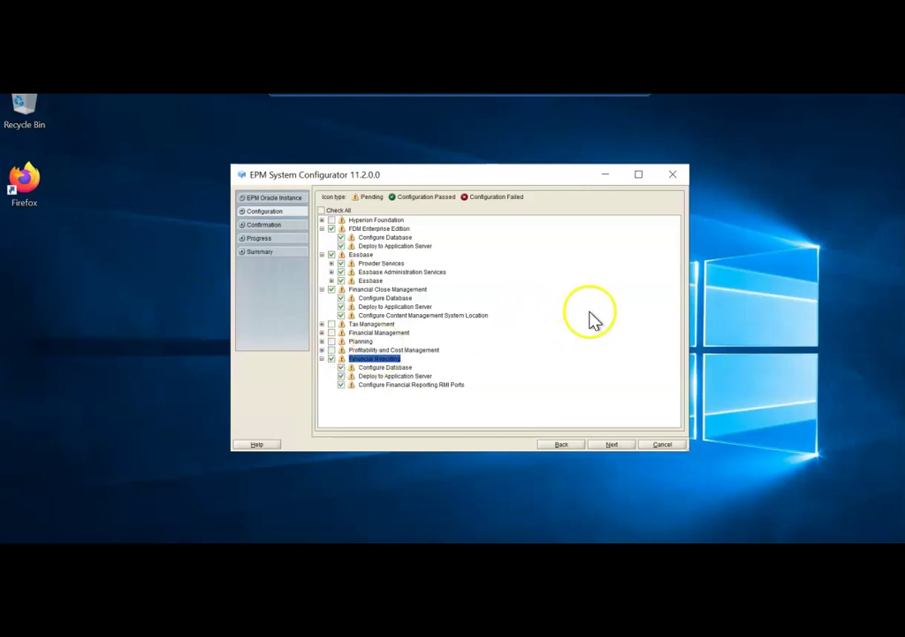
{"action": "left_click", "coordinate": [612, 446]}
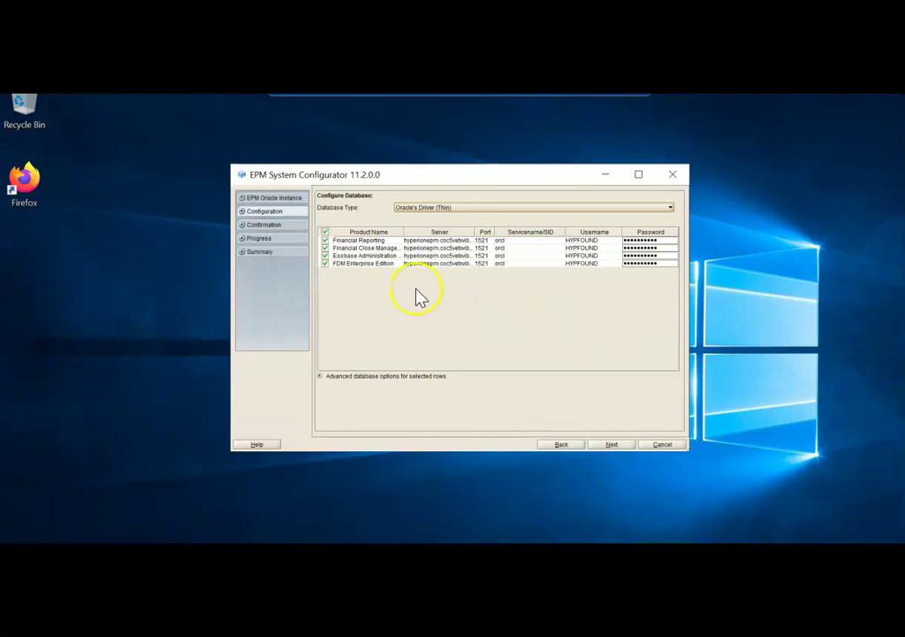
Step: Go back and swap Financial Close Management for Financial Management with all four tasks
{"action": "left_click_drag", "start_coordinate": [402, 231], "coordinate": [462, 226]}
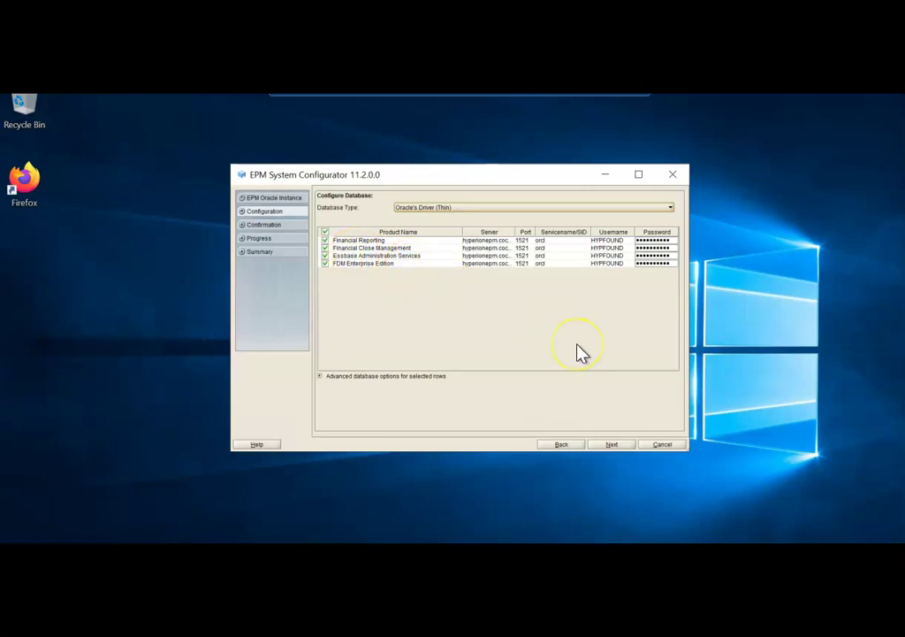
{"action": "left_click", "coordinate": [561, 444]}
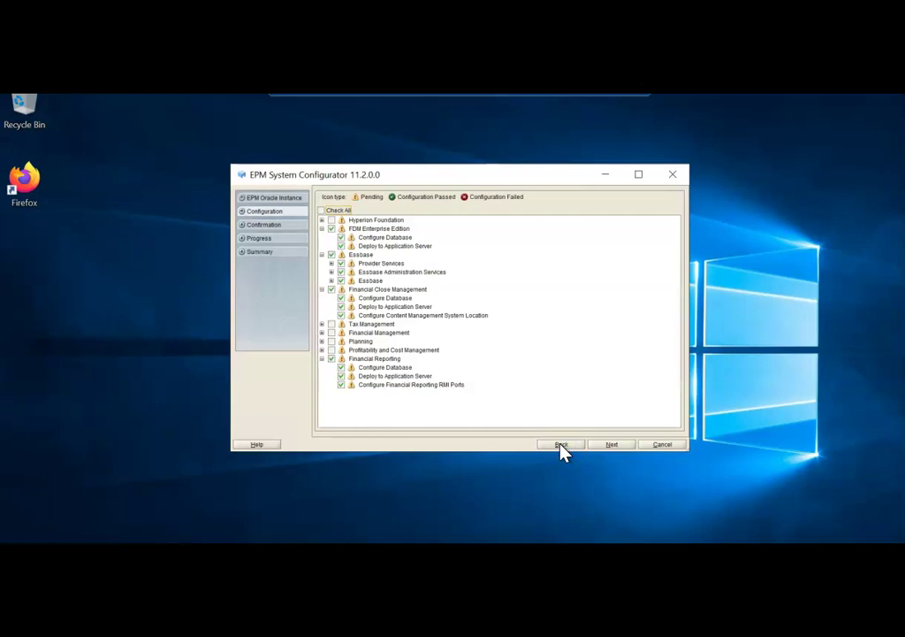
{"action": "left_click", "coordinate": [332, 289]}
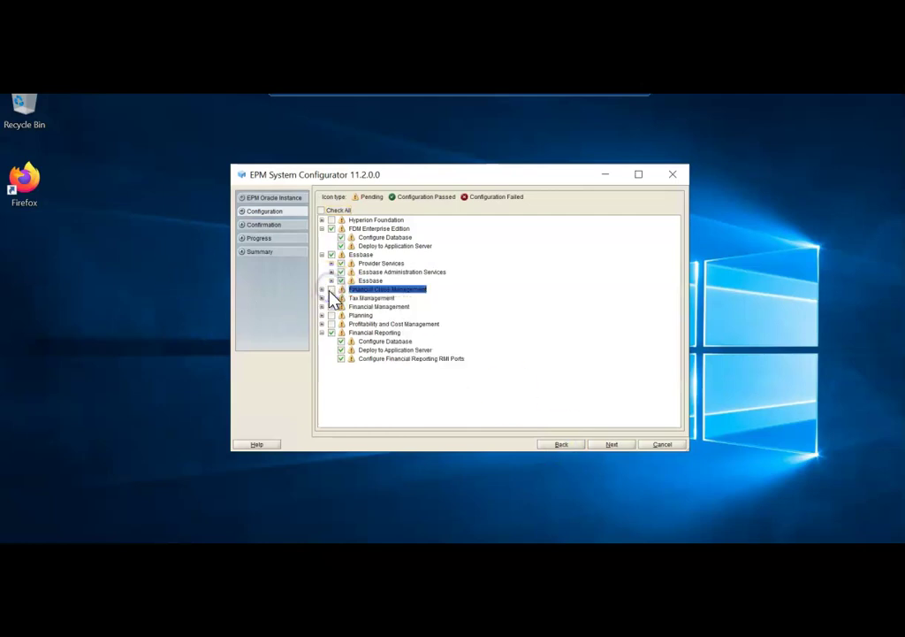
{"action": "left_click", "coordinate": [321, 306]}
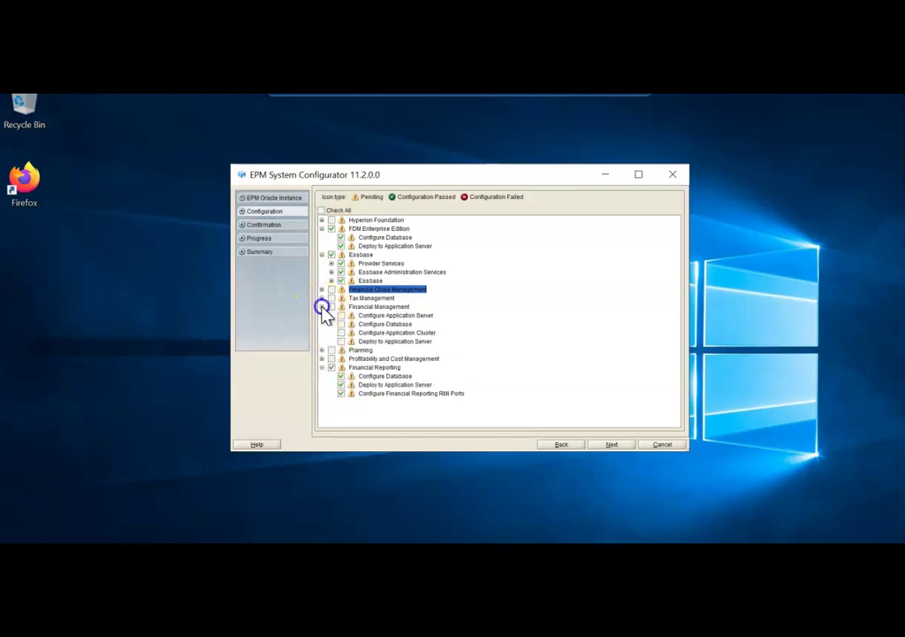
{"action": "left_click", "coordinate": [332, 306]}
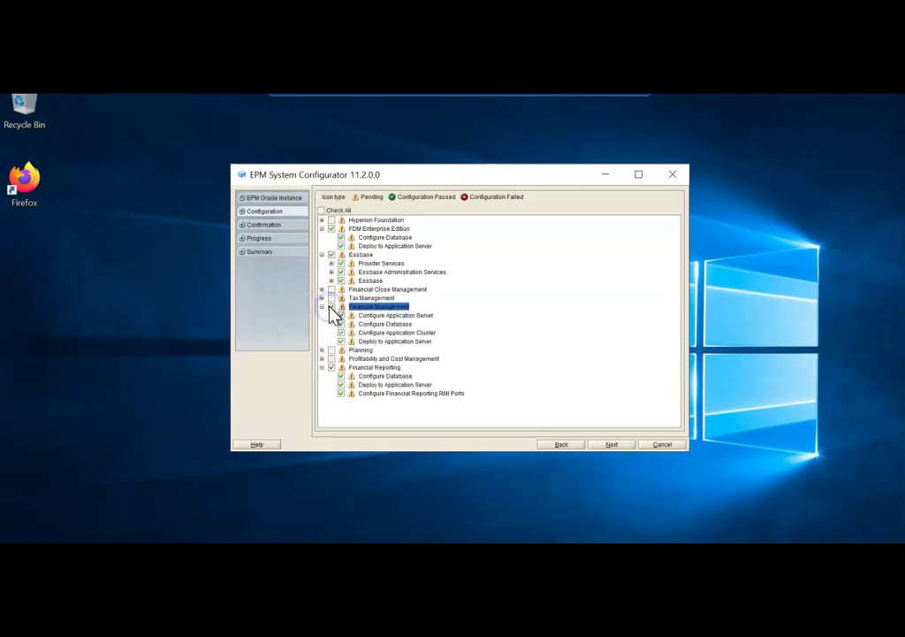
Step: Widen the Server column and set Financial Reporting's database server to hyperionepm
{"action": "left_click", "coordinate": [610, 446]}
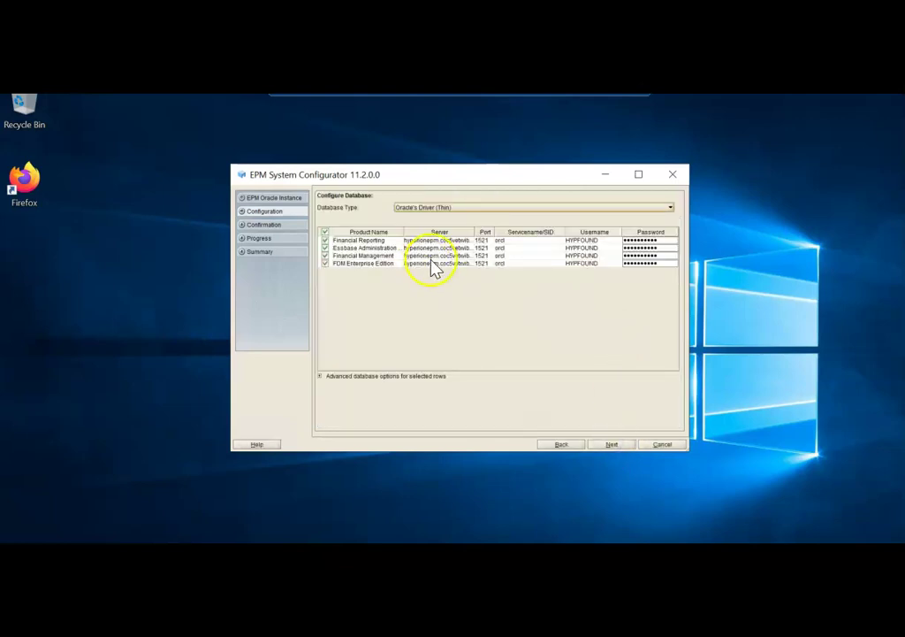
{"action": "left_click_drag", "start_coordinate": [476, 233], "coordinate": [512, 228]}
{"action": "double_click", "coordinate": [478, 240]}
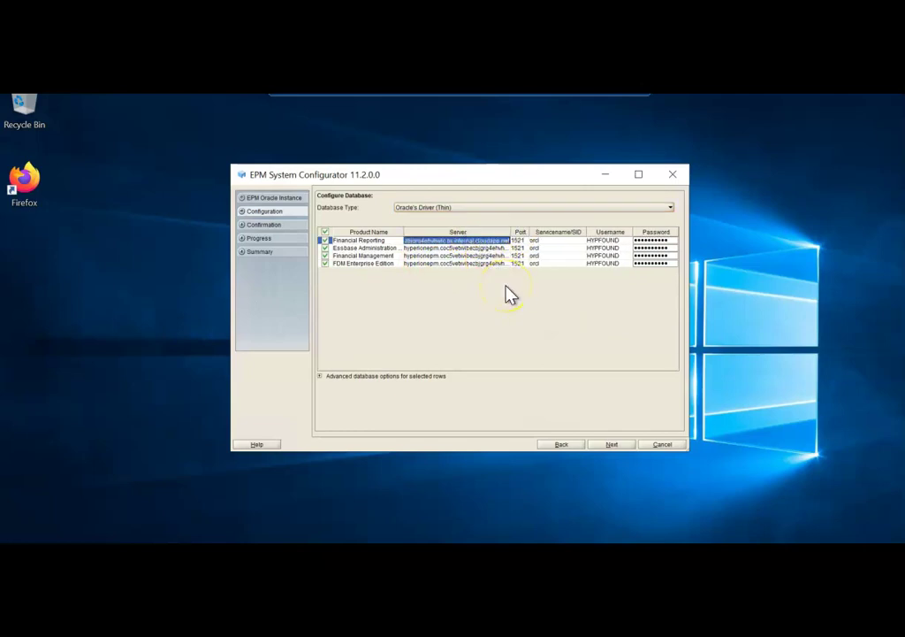
{"action": "type", "text": "hy"}
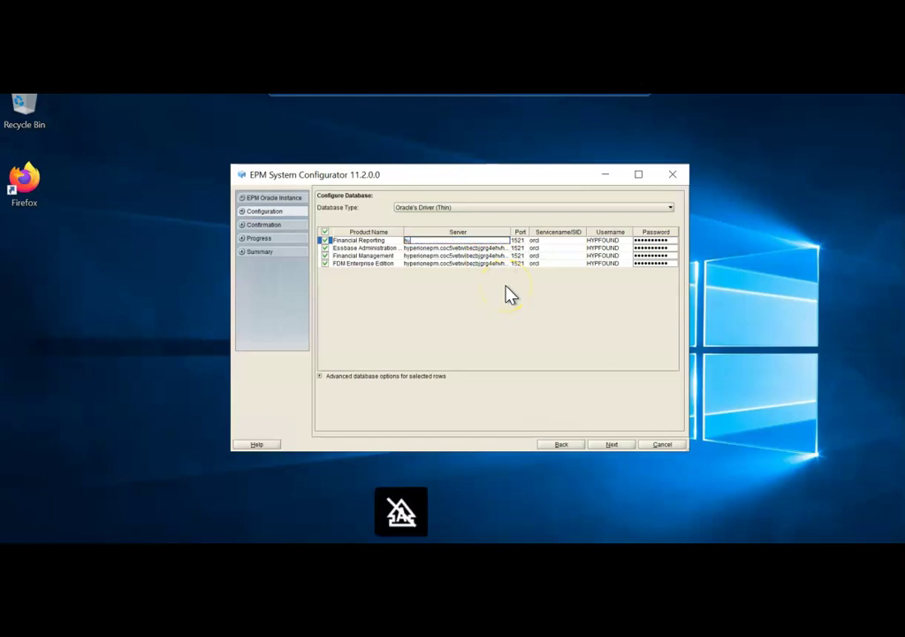
{"action": "type", "text": "perione"}
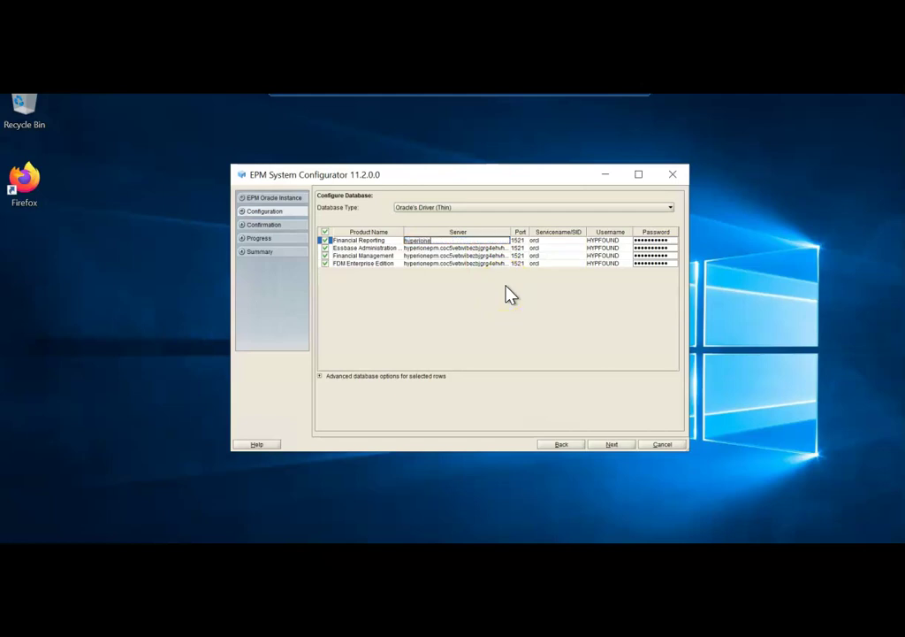
{"action": "type", "text": "pm"}
{"action": "left_click", "coordinate": [508, 292]}
{"action": "left_click", "coordinate": [473, 272]}
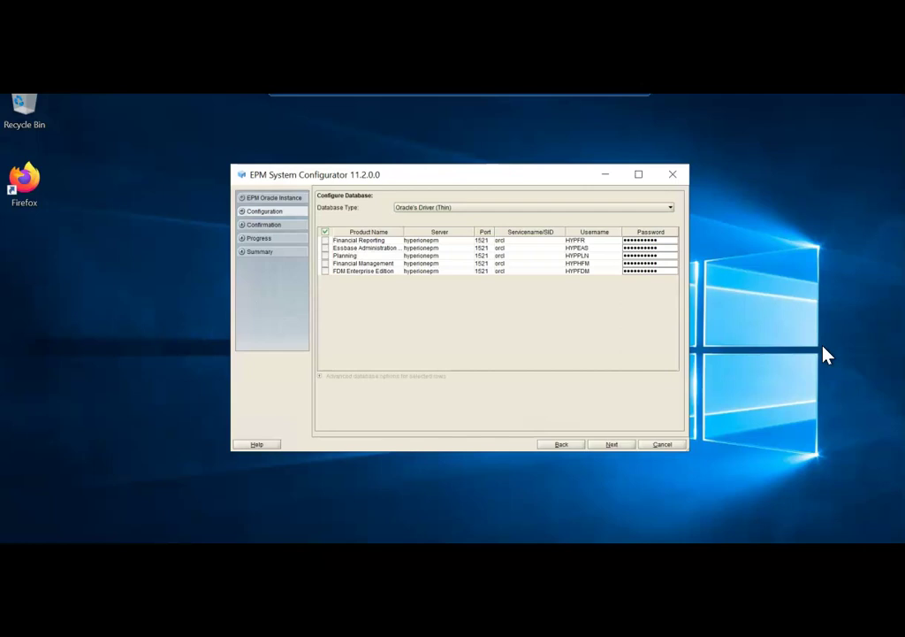
Step: Keep deployment to the existing EPMSystem domain on hyperionepm, port 7001
{"action": "left_click", "coordinate": [613, 446]}
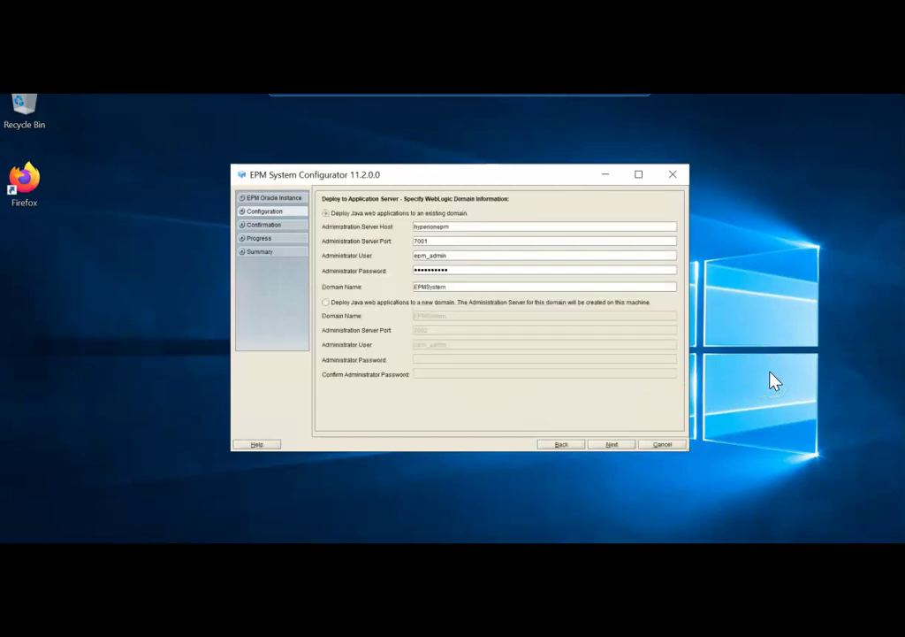
{"action": "left_click", "coordinate": [616, 444]}
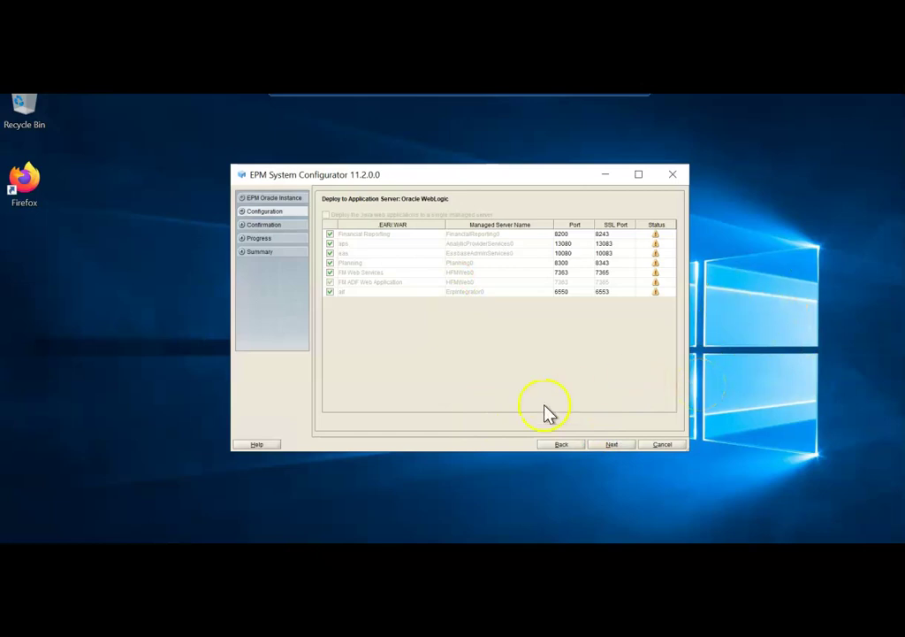
Step: Shorten the Essbase binding host name to hyperionepm, then reach the Financial Reporting RMI ports (8205-8228)
{"action": "left_click", "coordinate": [612, 445]}
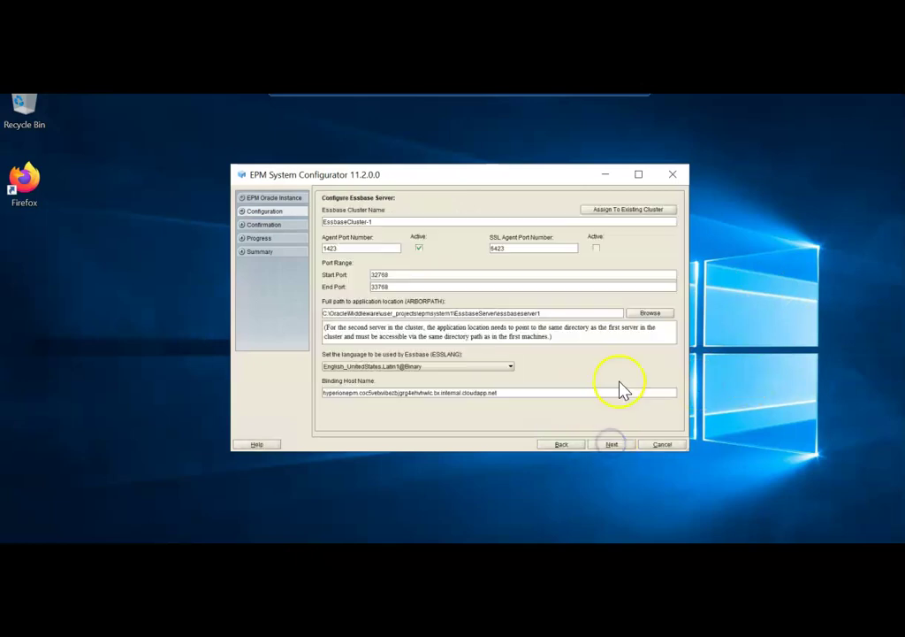
{"action": "left_click", "coordinate": [365, 392]}
{"action": "left_click_drag", "start_coordinate": [364, 393], "coordinate": [530, 394]}
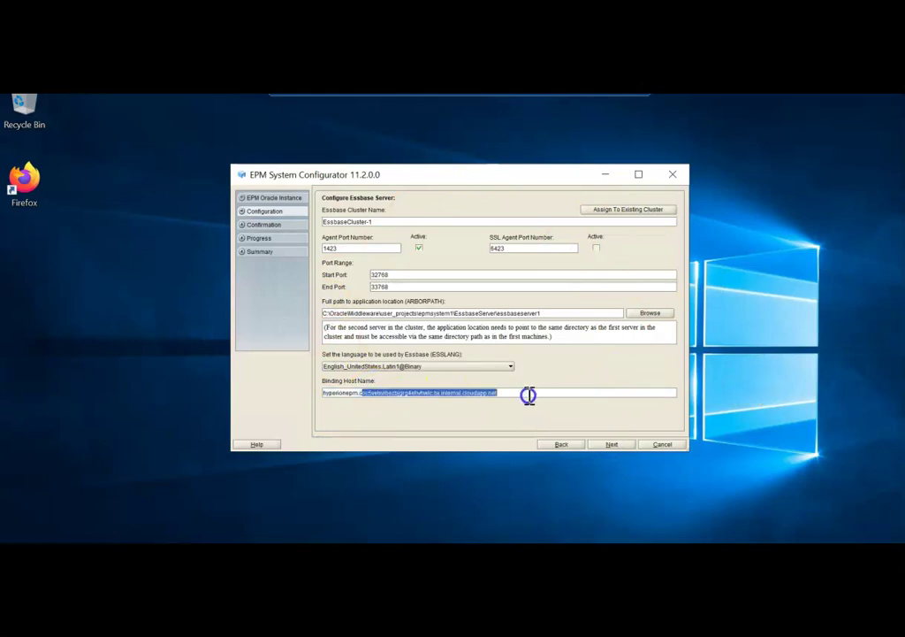
{"action": "key", "text": "BackSpace"}
{"action": "key", "text": "BackSpace"}
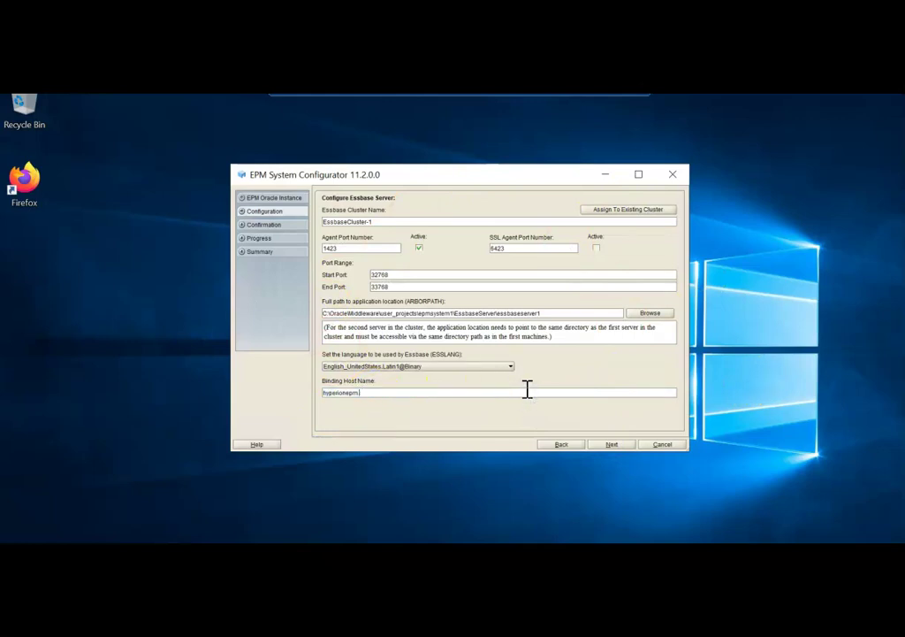
{"action": "left_click", "coordinate": [572, 382]}
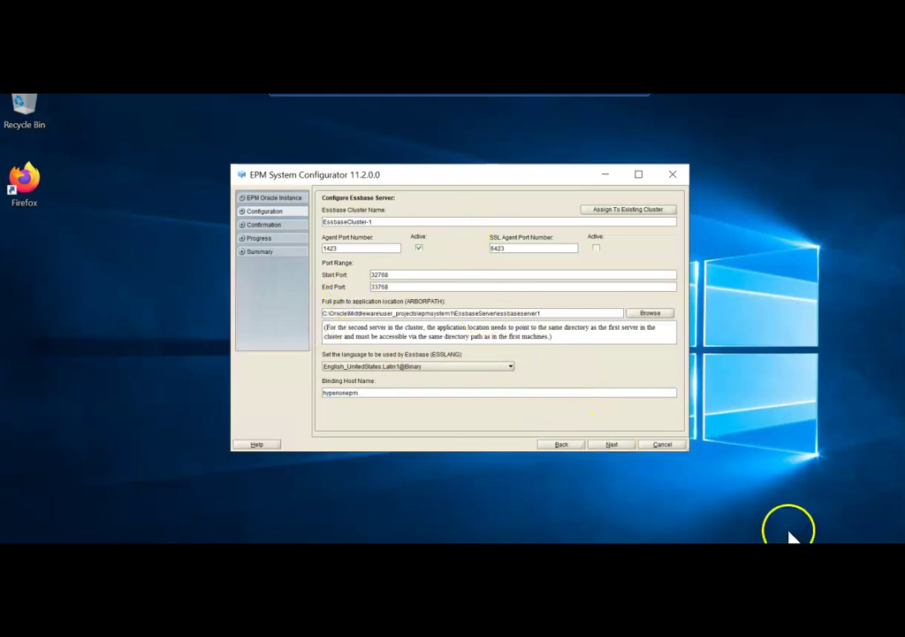
{"action": "left_click", "coordinate": [610, 444]}
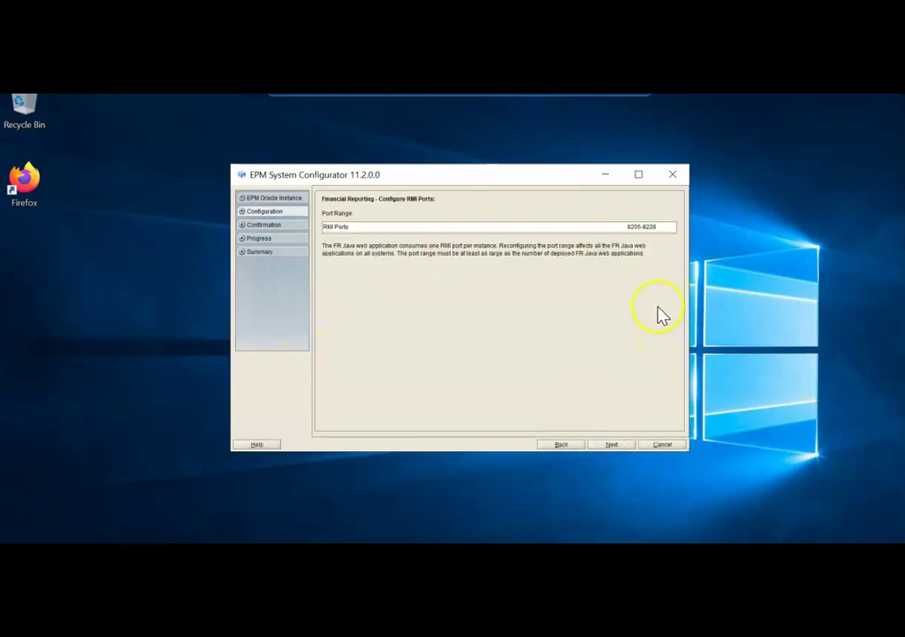
Step: Keep RMI ports 8205-8228 and the default Financial Management server settings, reaching Configure Cluster
{"action": "left_click", "coordinate": [612, 445]}
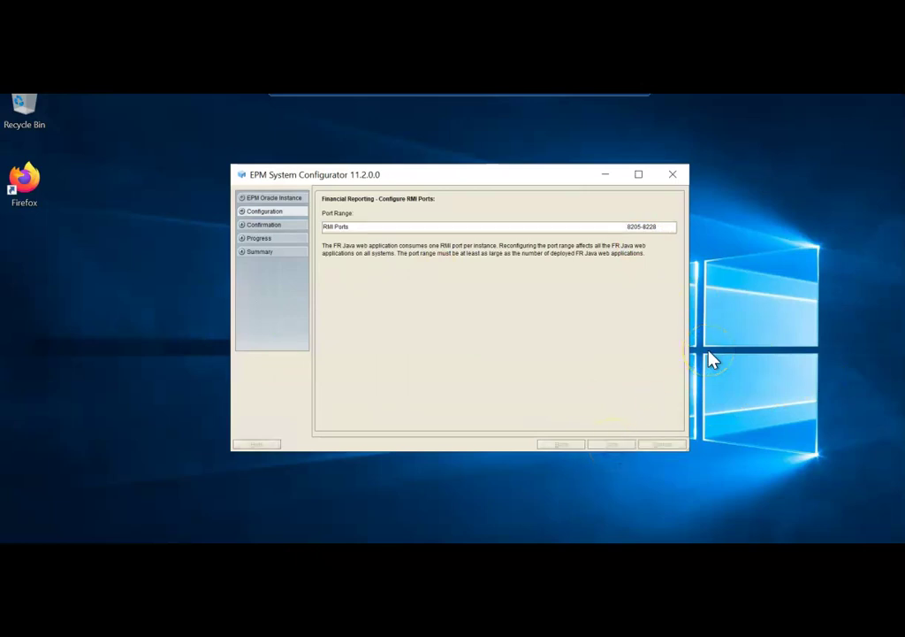
{"action": "left_click", "coordinate": [95, 505]}
{"action": "left_click", "coordinate": [526, 513]}
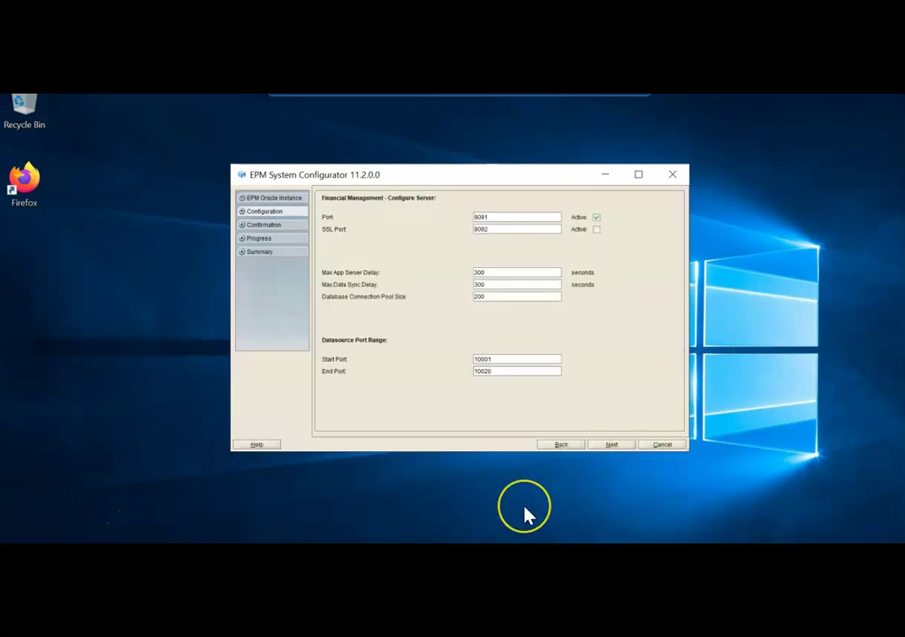
{"action": "left_click", "coordinate": [636, 481]}
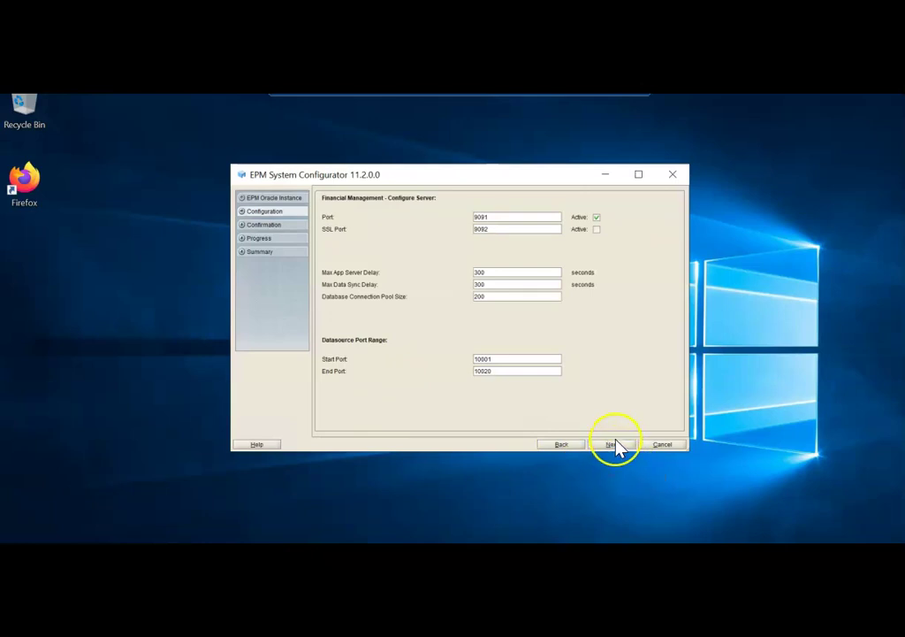
{"action": "left_click", "coordinate": [617, 446]}
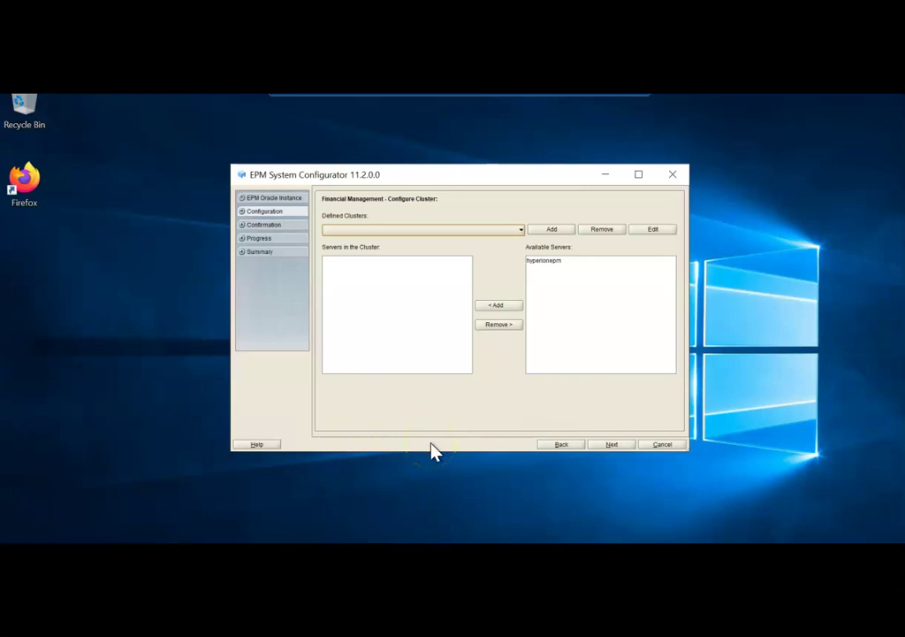
Step: Add a new Financial Management cluster named HFMCLUSTER
{"action": "left_click", "coordinate": [551, 230]}
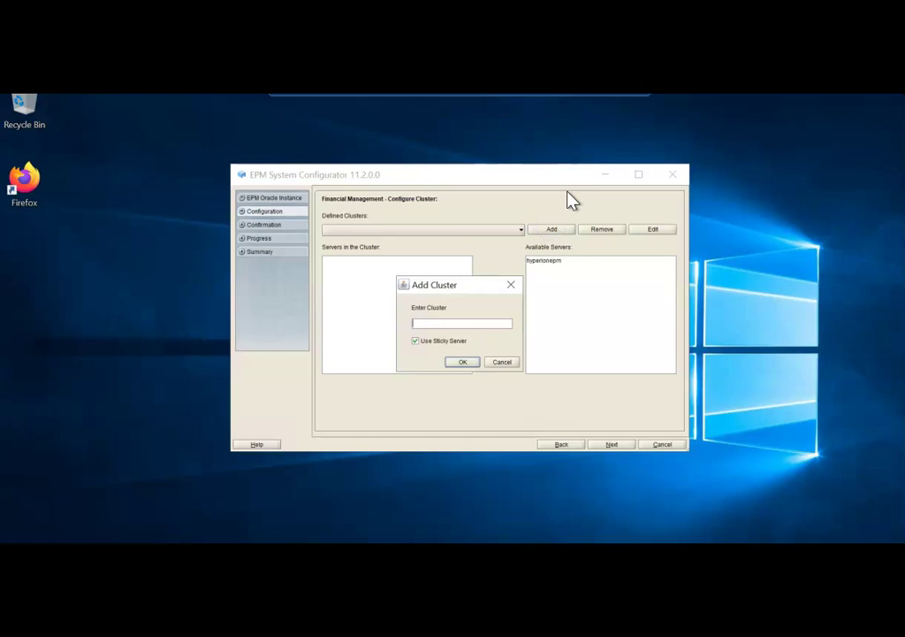
{"action": "type", "text": "HFMCLUSTER"}
{"action": "left_click", "coordinate": [522, 221]}
{"action": "left_click", "coordinate": [462, 362]}
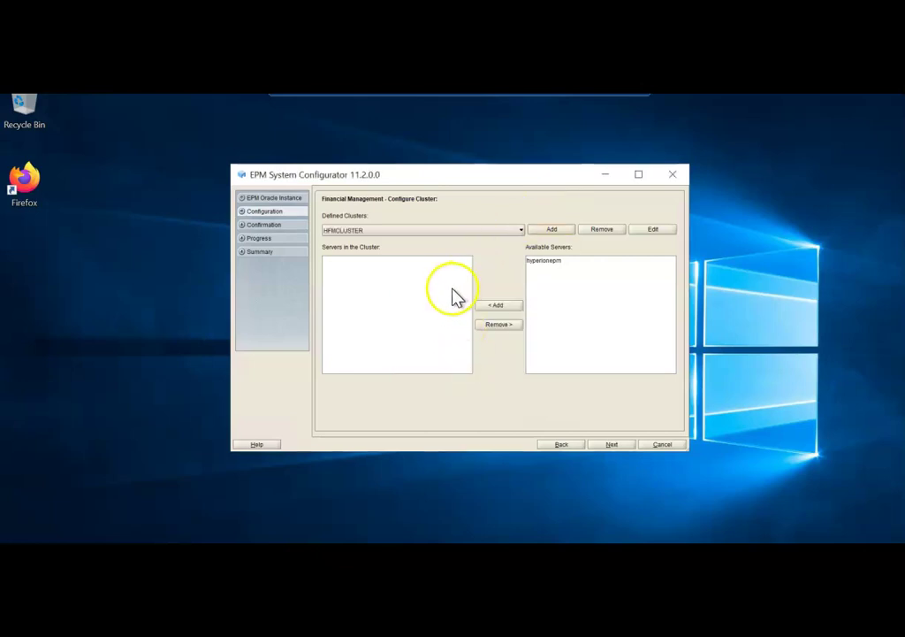
Step: Assign the hyperionepm server to HFMCLUSTER and continue to the task confirmation list
{"action": "left_click", "coordinate": [543, 260]}
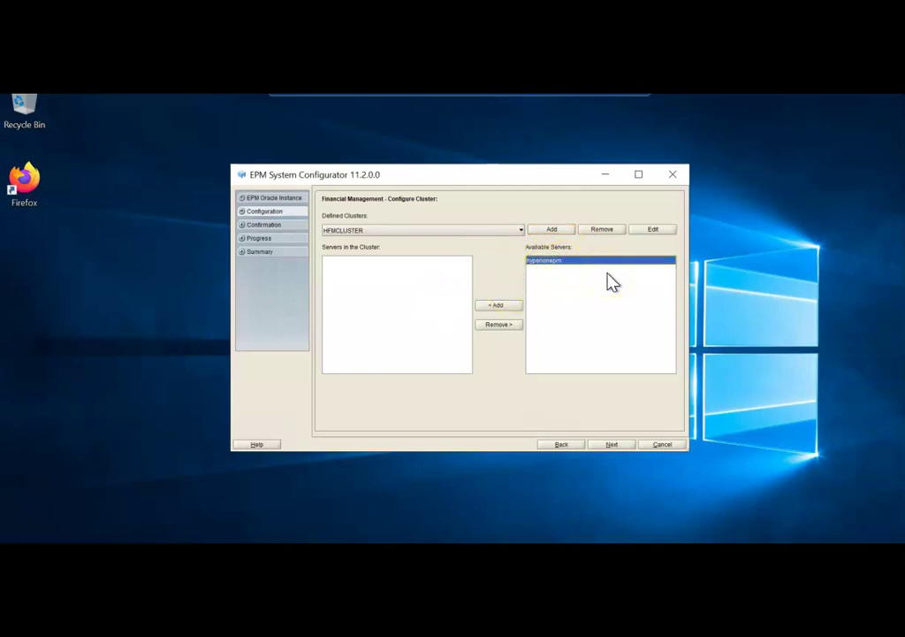
{"action": "left_click", "coordinate": [542, 263]}
{"action": "left_click", "coordinate": [497, 306]}
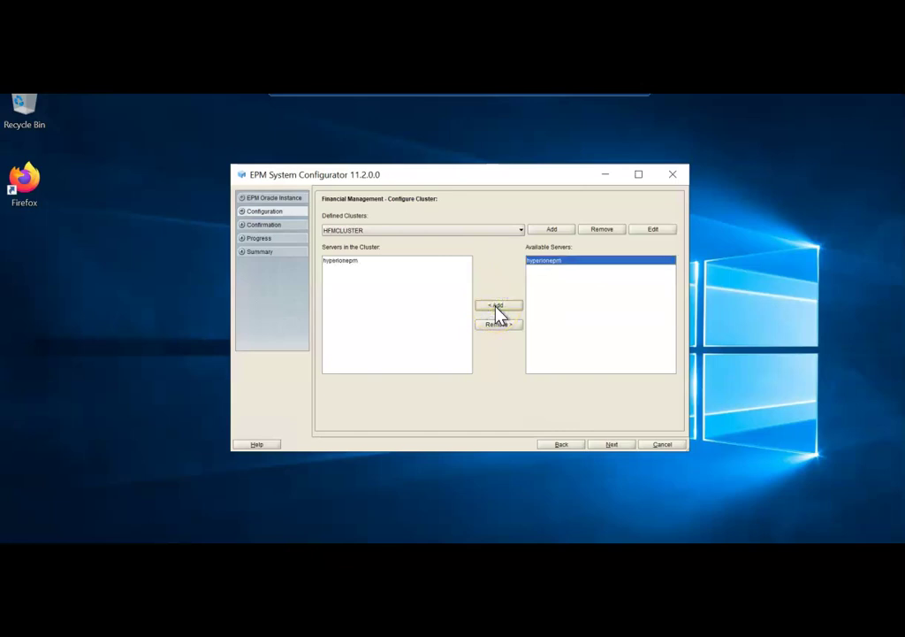
{"action": "left_click", "coordinate": [611, 444]}
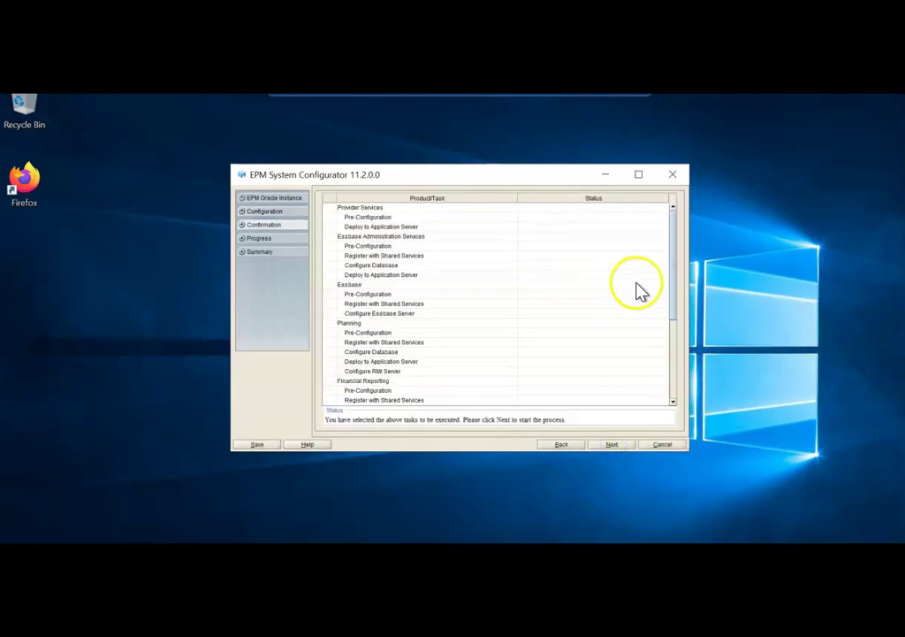
Step: Configure FDM, Essbase, Planning, Financial Reporting and Financial Management, verify all Completed, and return to Task Panel
{"action": "left_click", "coordinate": [615, 444]}
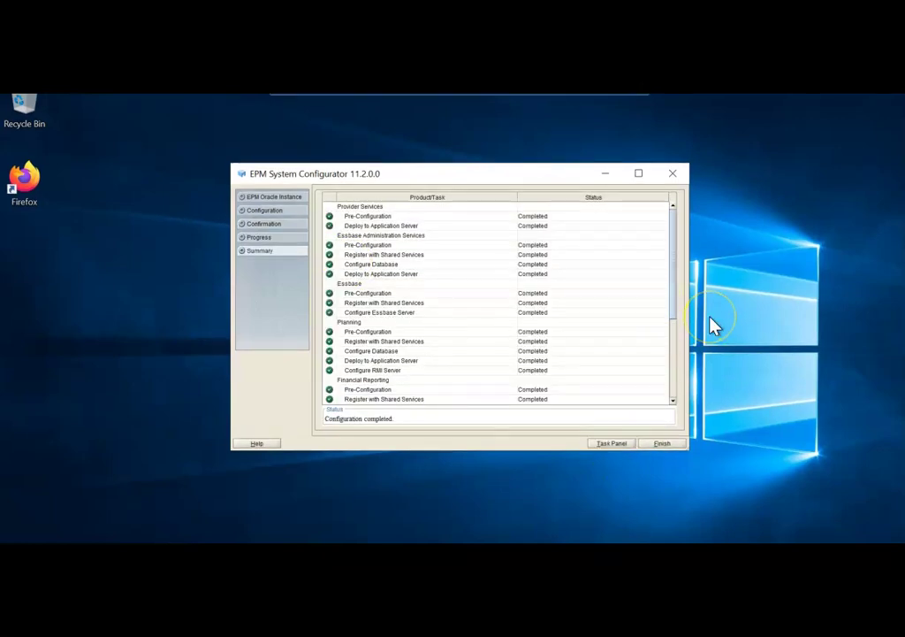
{"action": "left_click", "coordinate": [681, 299]}
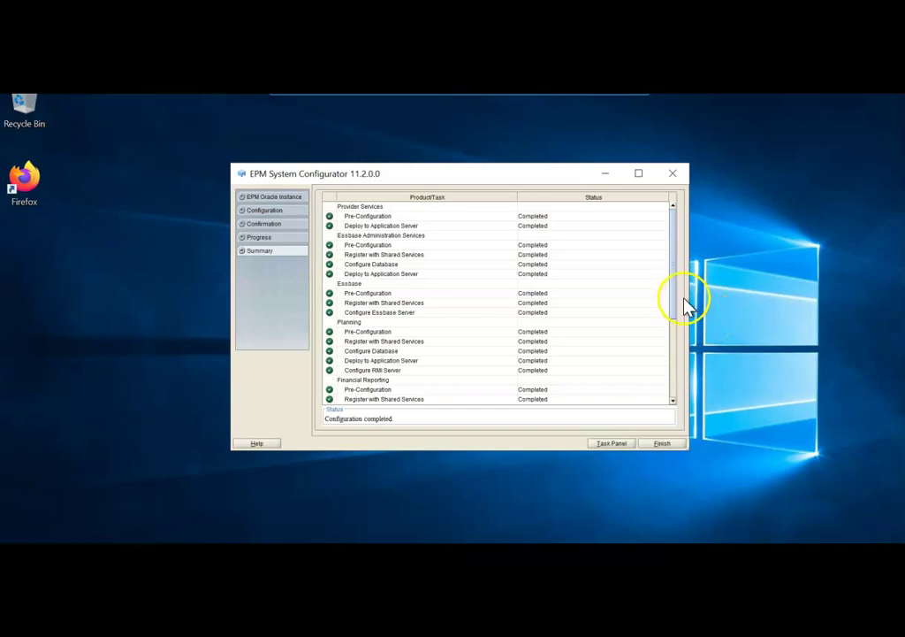
{"action": "left_click_drag", "start_coordinate": [672, 302], "coordinate": [668, 376]}
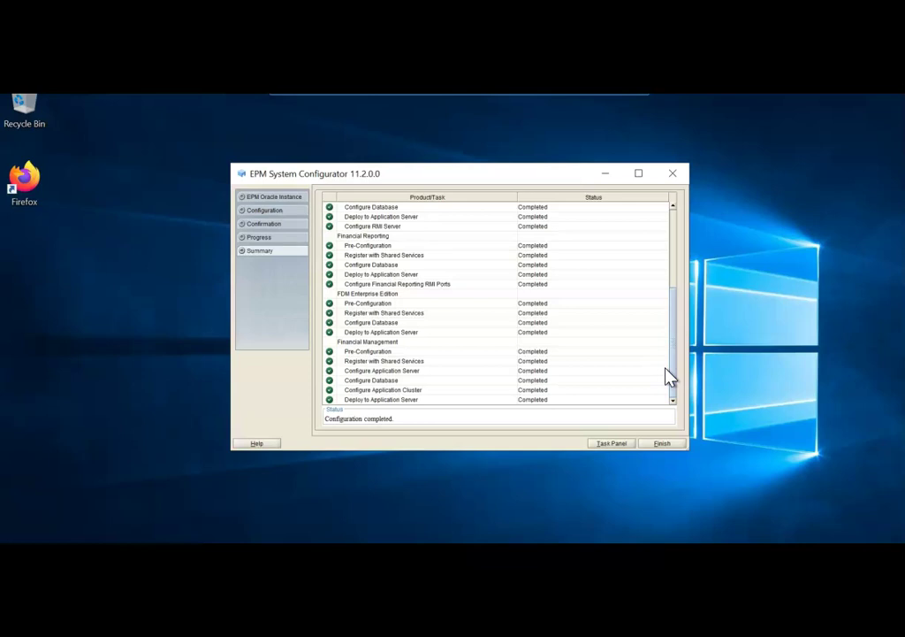
{"action": "left_click", "coordinate": [610, 444]}
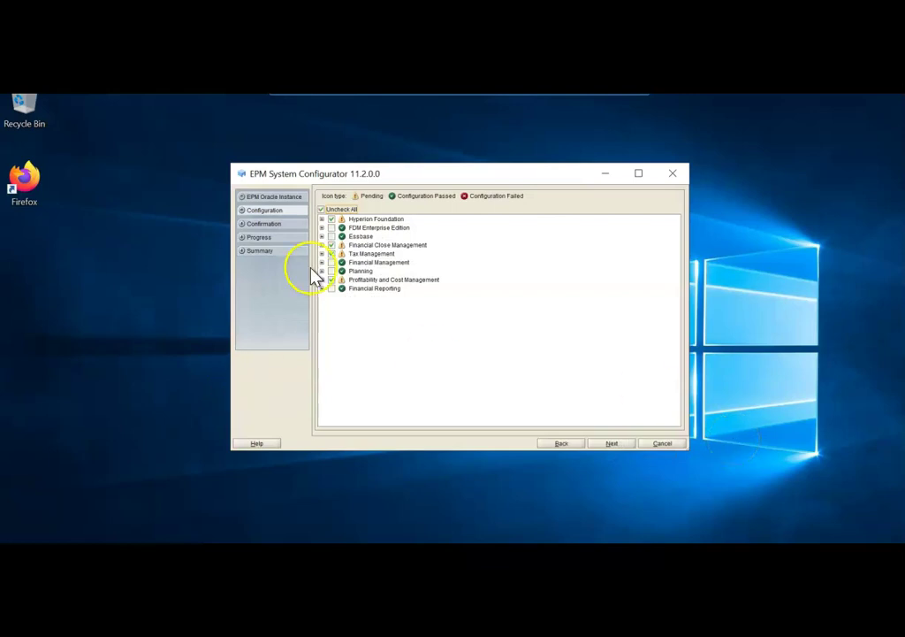
Step: Select only Hyperion Foundation's Configure Web Server and Configure Logical Address for Web Applications tasks
{"action": "left_click", "coordinate": [324, 210]}
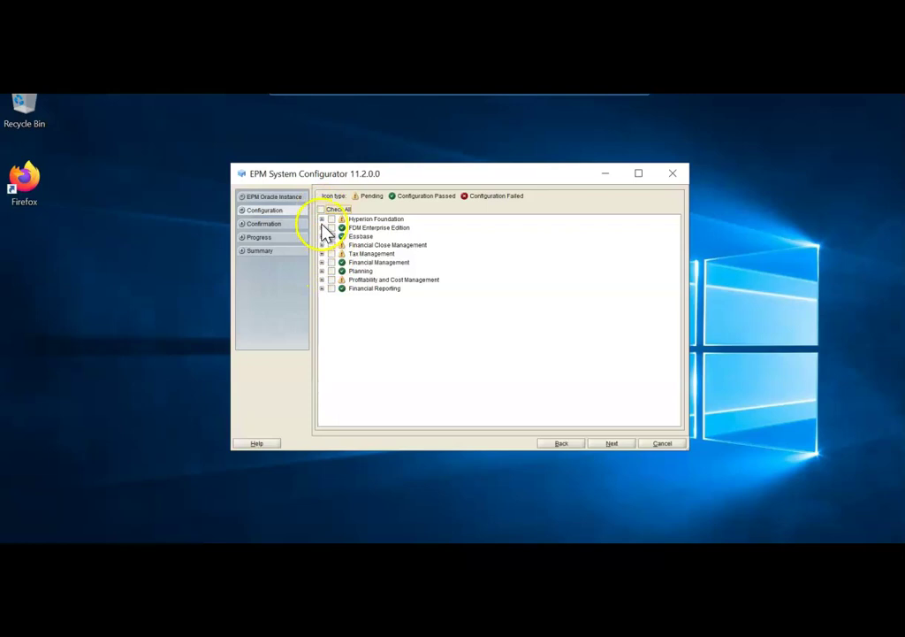
{"action": "left_click", "coordinate": [322, 218]}
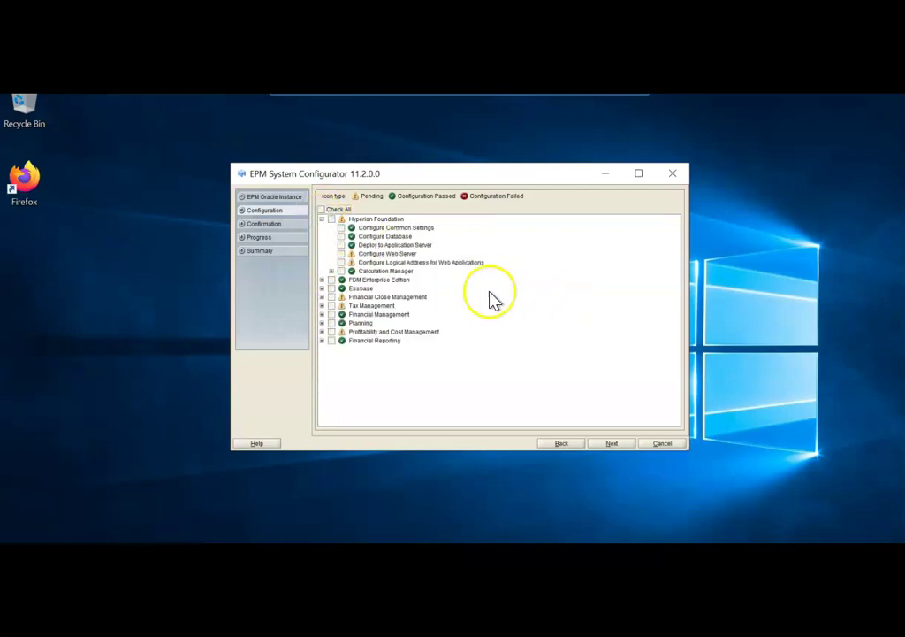
{"action": "left_click", "coordinate": [341, 254]}
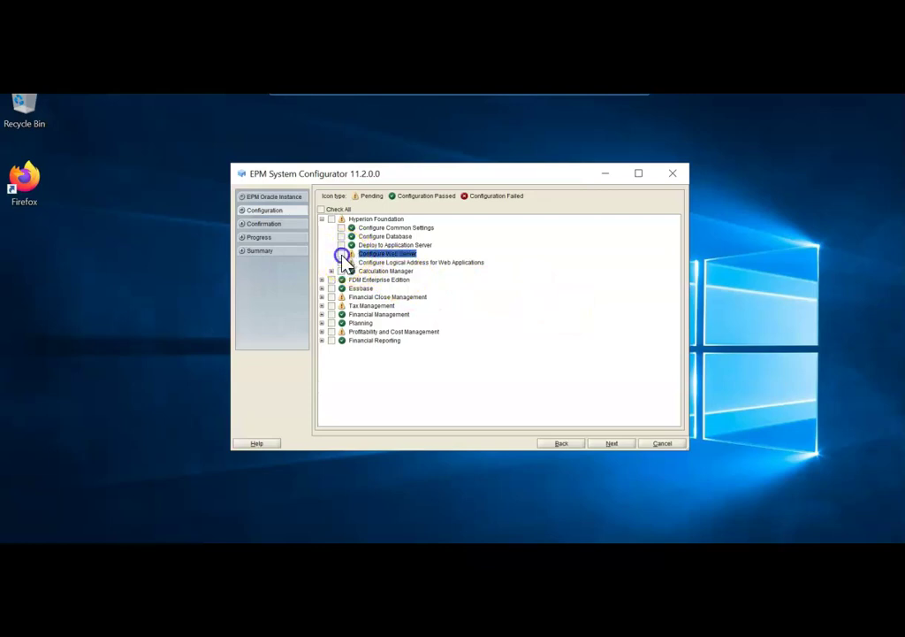
{"action": "left_click", "coordinate": [341, 262]}
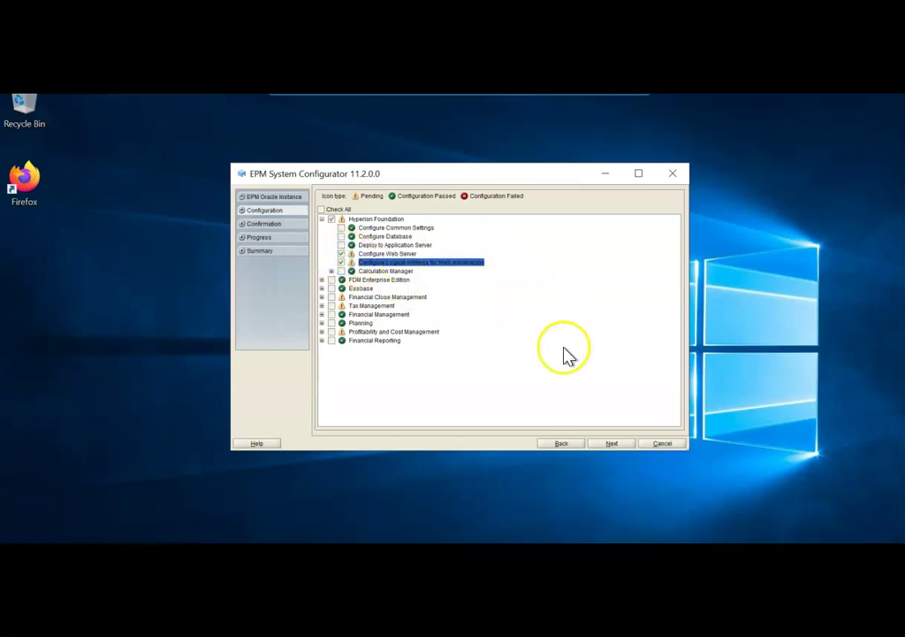
{"action": "left_click", "coordinate": [614, 444]}
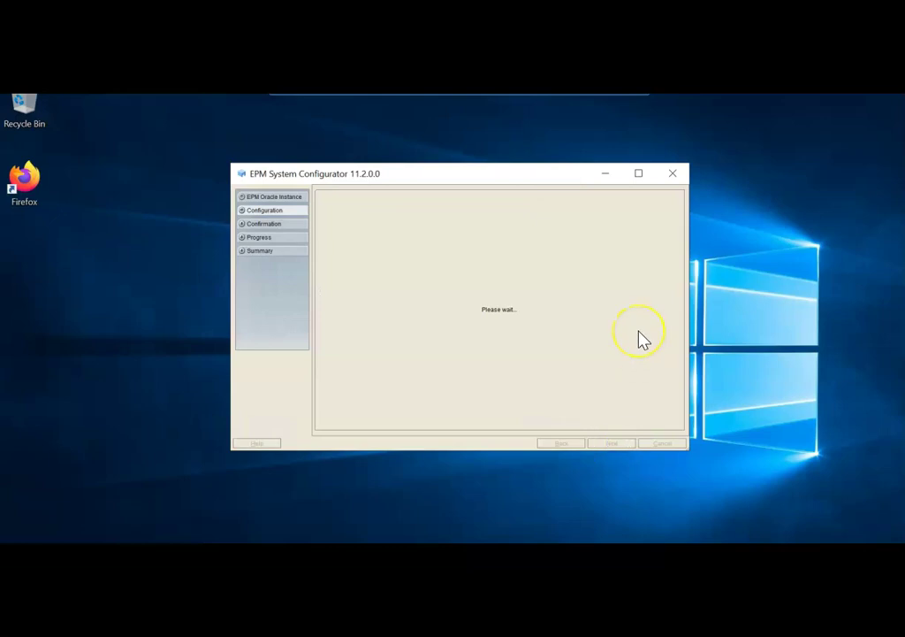
Step: Set the web server to Oracle HTTP Server on port 19000 and keep the shared hyperionepm logical address
{"action": "left_click", "coordinate": [671, 216]}
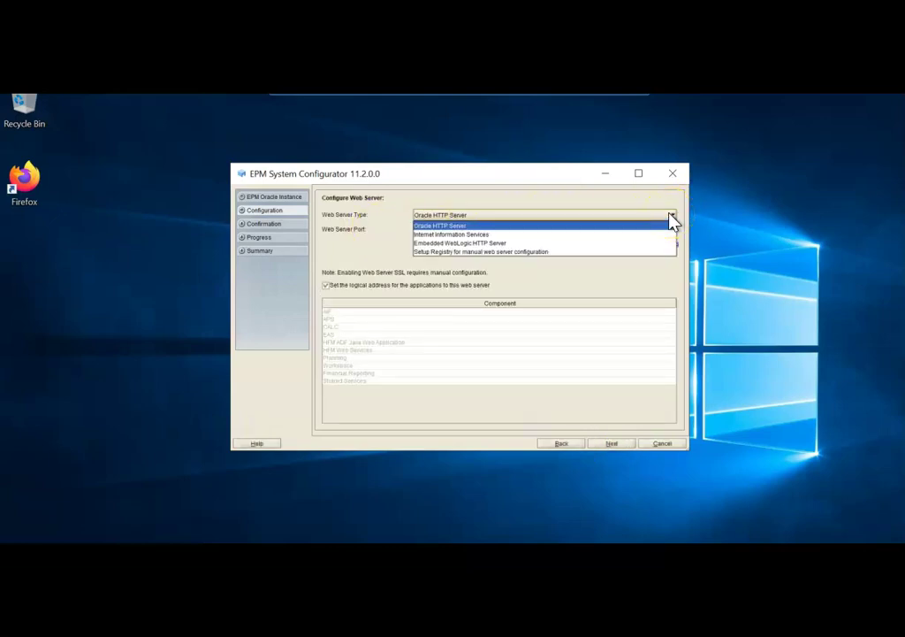
{"action": "left_click", "coordinate": [487, 226]}
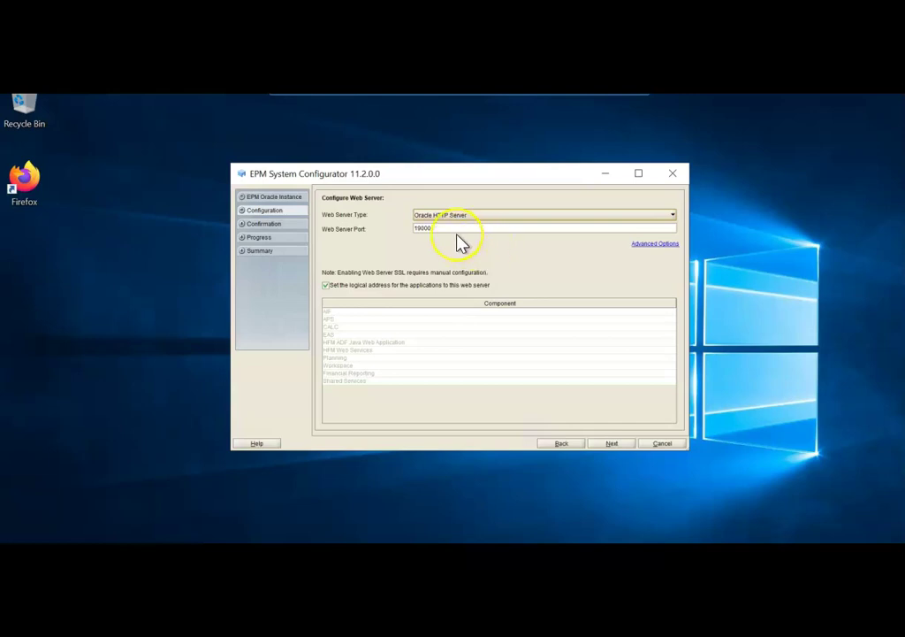
{"action": "left_click", "coordinate": [612, 444]}
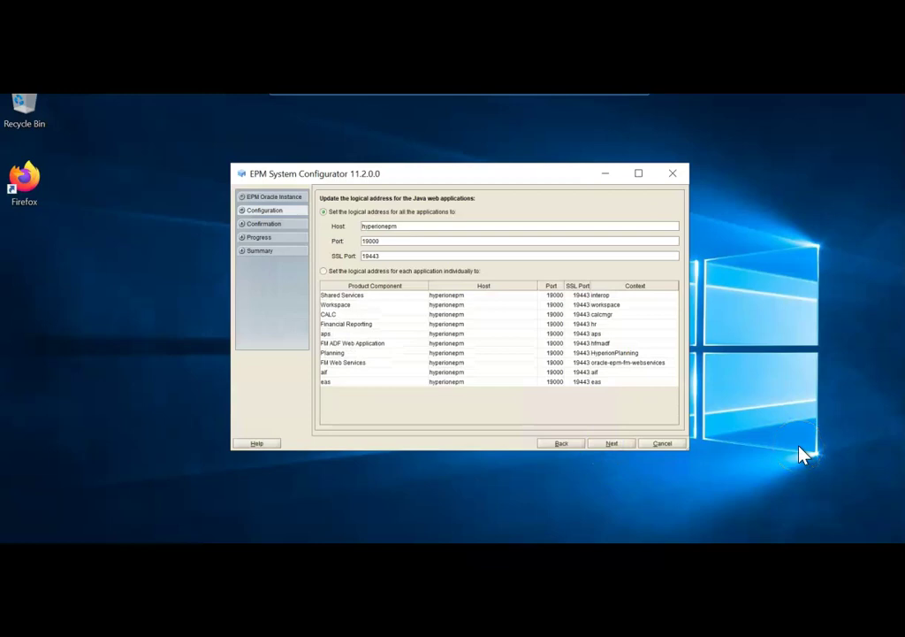
{"action": "left_click", "coordinate": [615, 446]}
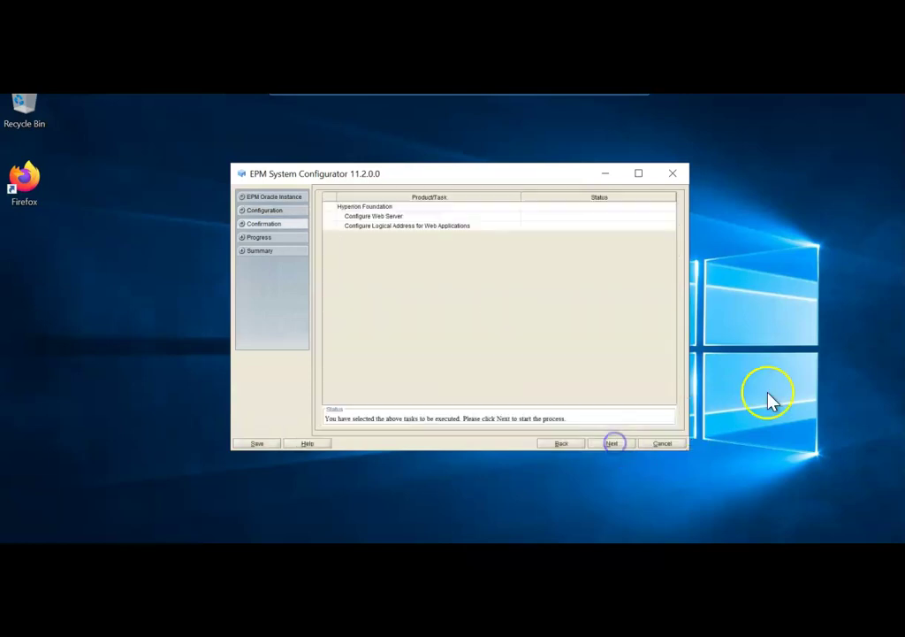
Step: Run the web server and logical address tasks, then finish and close the configurator
{"action": "left_click", "coordinate": [613, 444]}
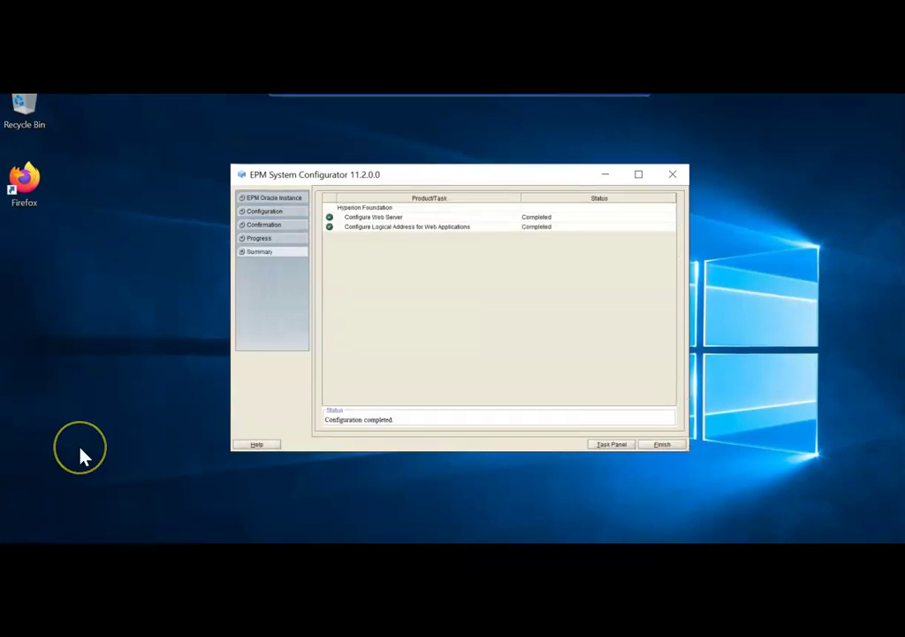
{"action": "left_click", "coordinate": [663, 444]}
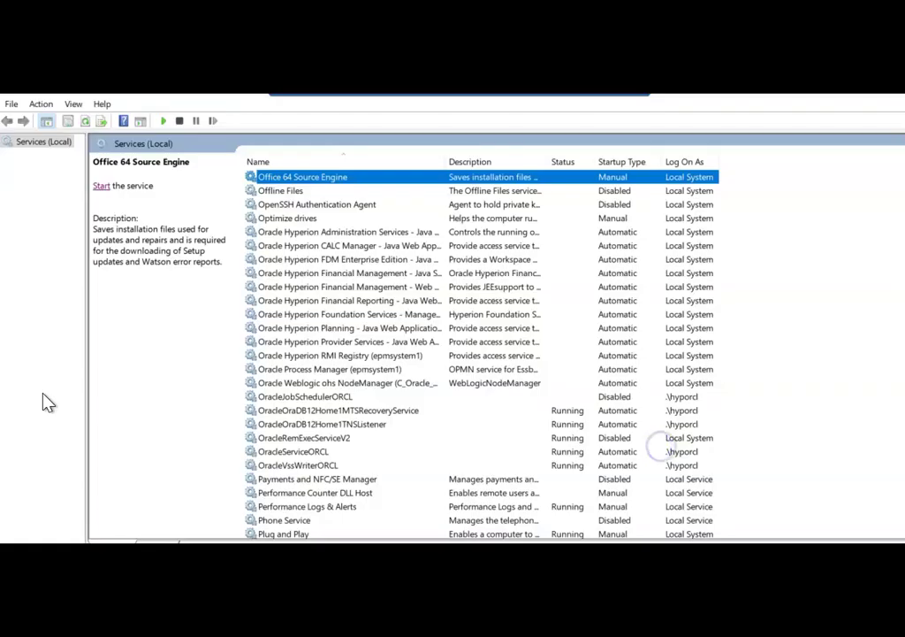
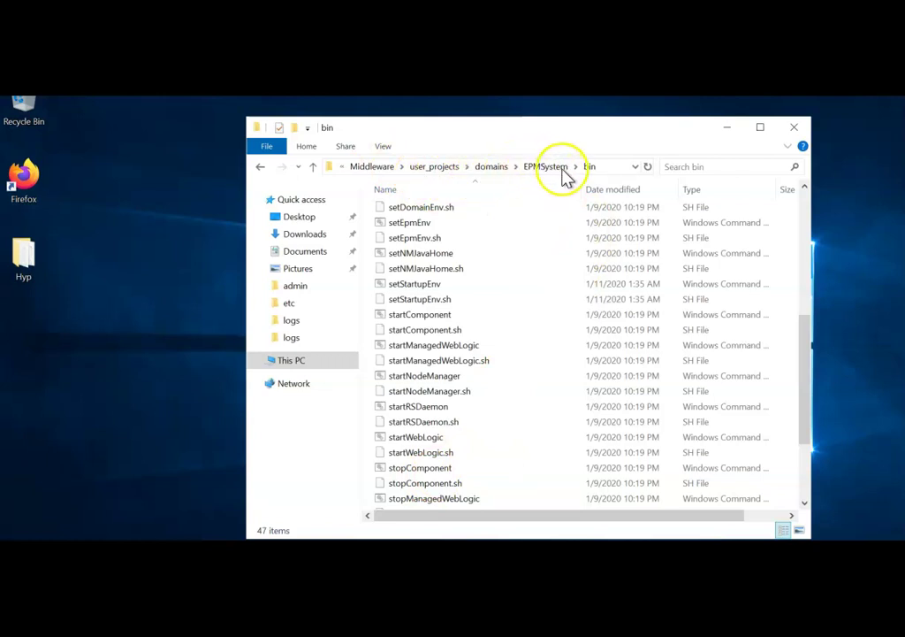
Step: Select the startWebLogic script in the EPMSystem bin folder and bring up its context menu
{"action": "left_click", "coordinate": [434, 440]}
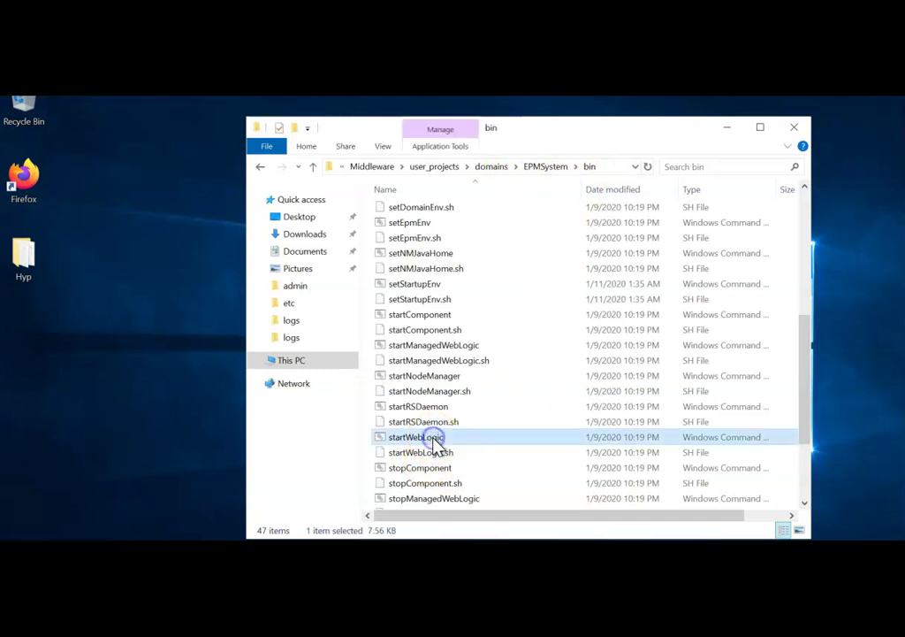
{"action": "right_click", "coordinate": [433, 440]}
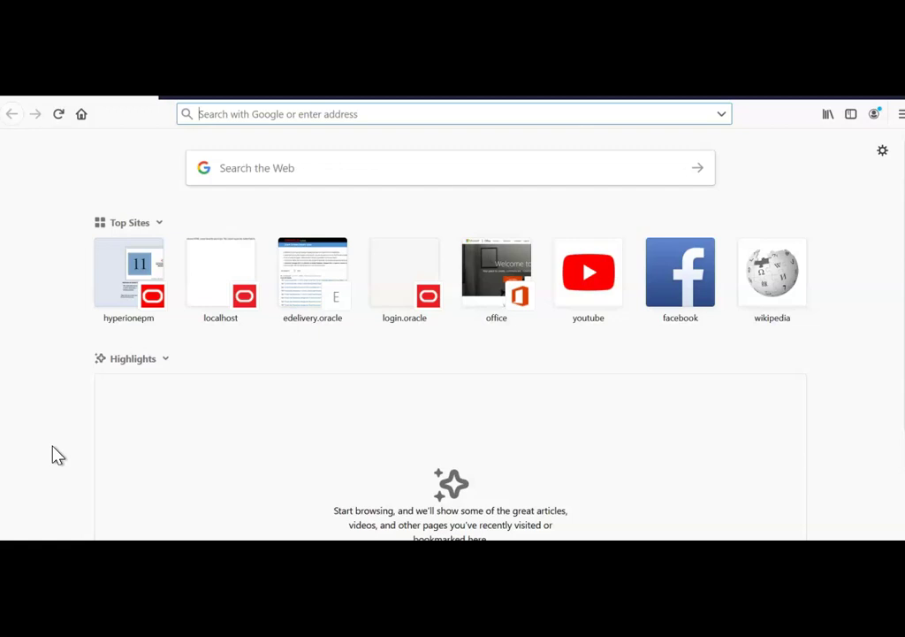
Step: Load hyperionepm:19000/workspace/ from Firefox's address history
{"action": "left_click", "coordinate": [721, 117]}
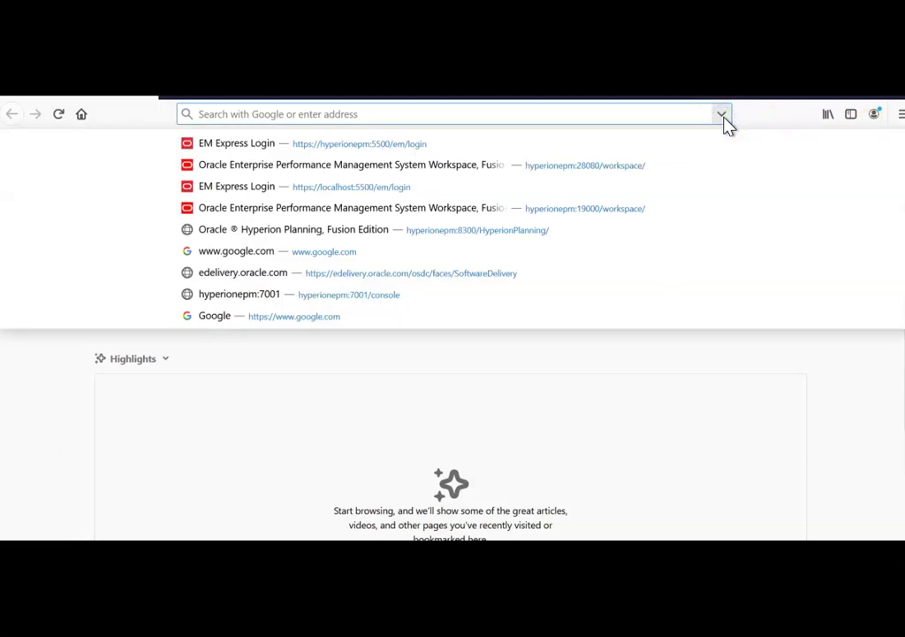
{"action": "left_click", "coordinate": [608, 210]}
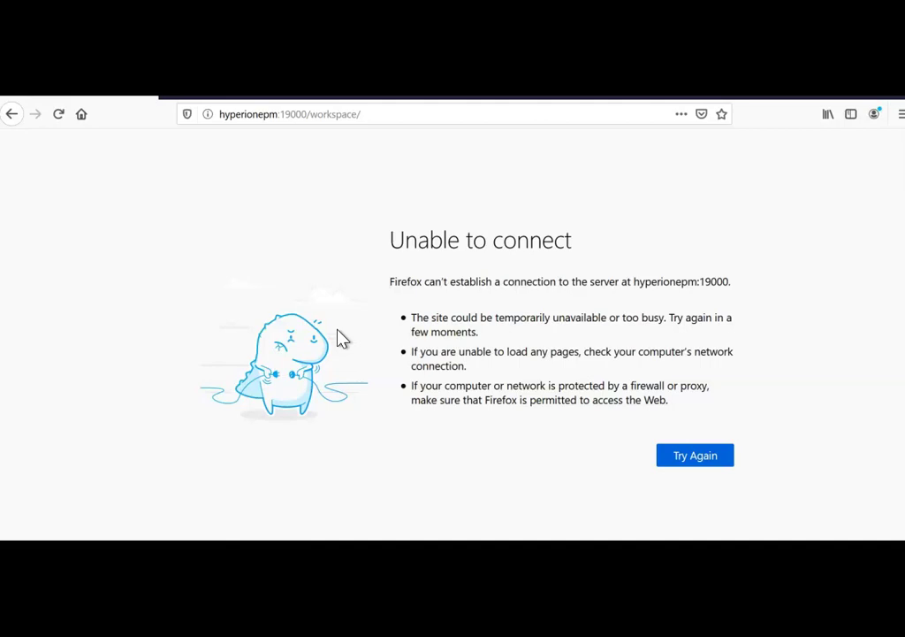
Step: Change the workspace address port to 28080 and load the EPM System welcome page
{"action": "left_click", "coordinate": [285, 116]}
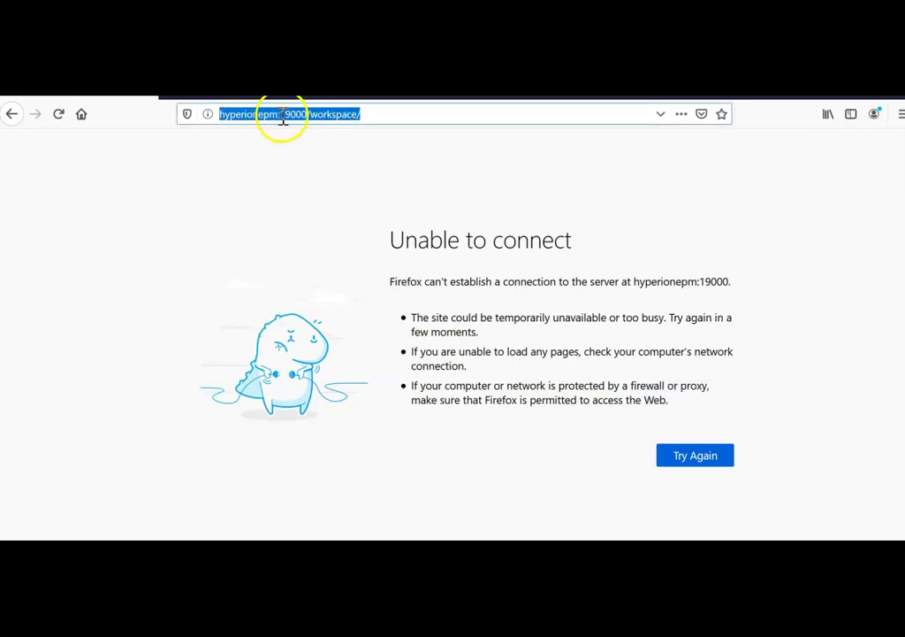
{"action": "left_click", "coordinate": [283, 114]}
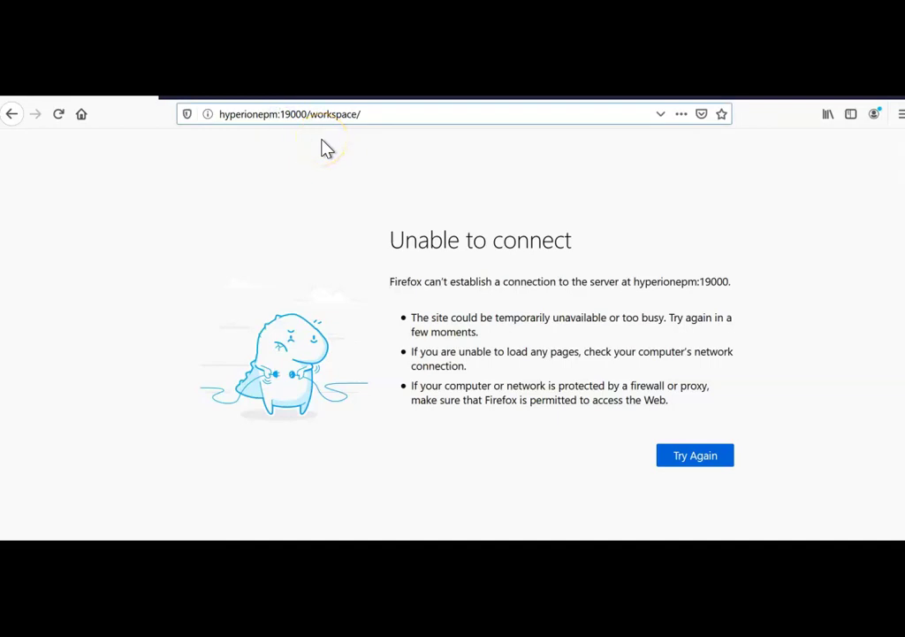
{"action": "key", "text": "Delete"}
{"action": "key", "text": "Delete"}
{"action": "key", "text": "Delete"}
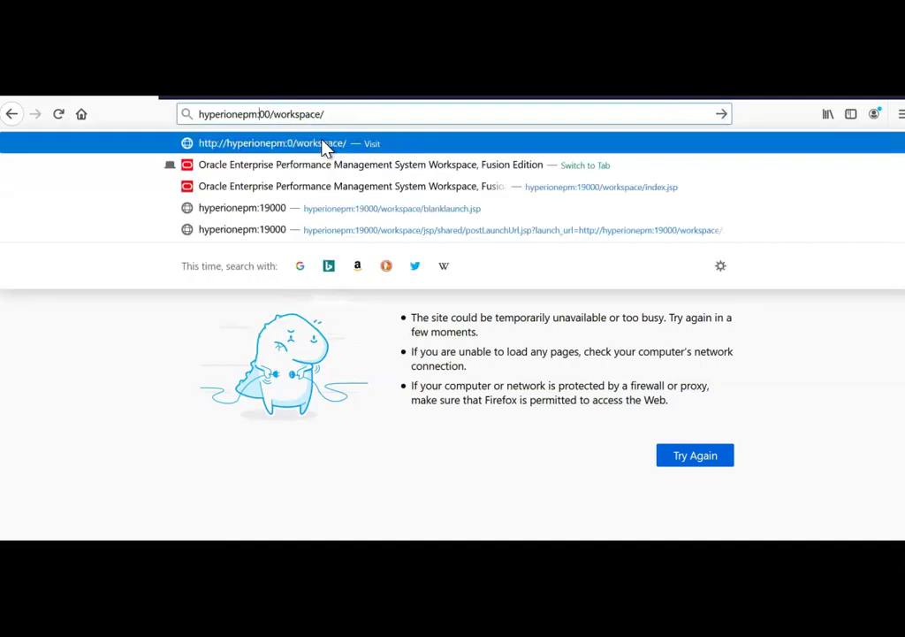
{"action": "key", "text": "Delete"}
{"action": "key", "text": "Delete"}
{"action": "type", "text": "28080"}
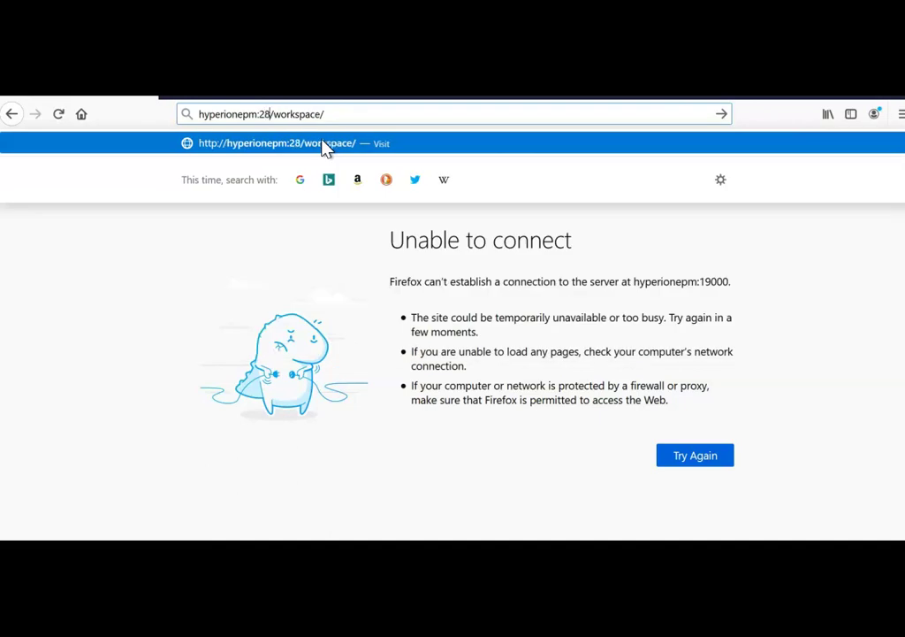
{"action": "key", "text": "Return"}
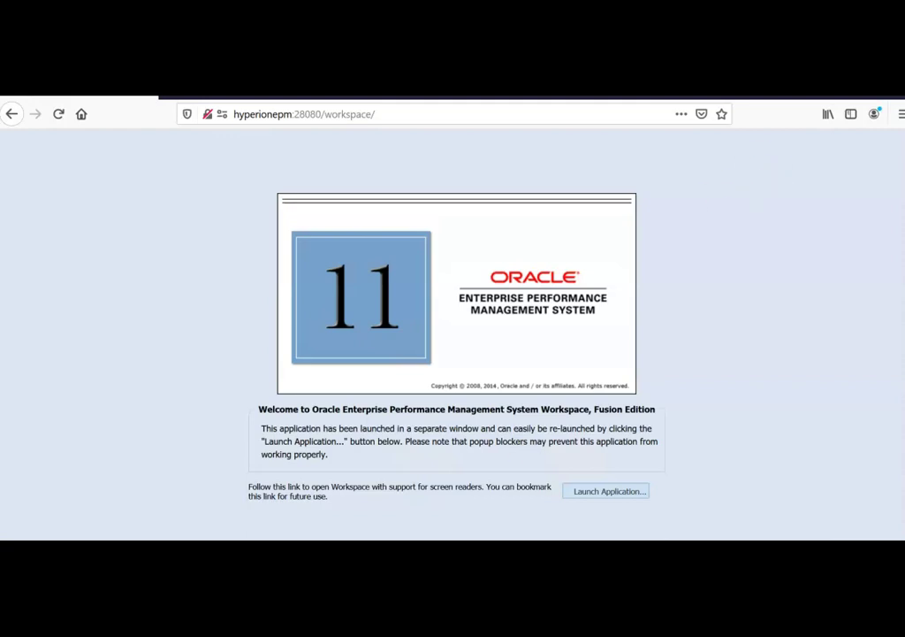
Step: Switch to the File Explorer window showing the httpConfig\ohs\bin folder
{"action": "mouse_move", "coordinate": [155, 541]}
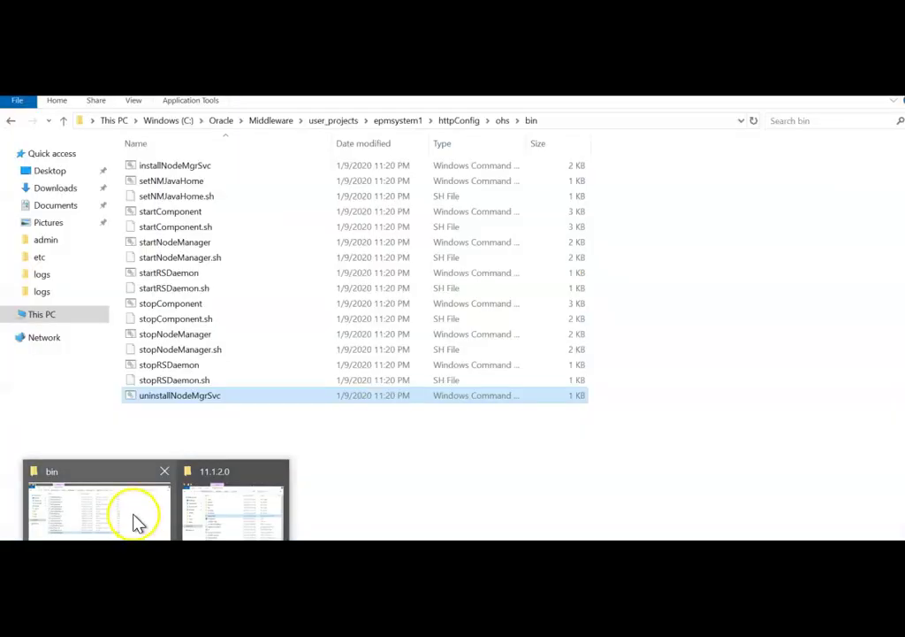
{"action": "left_click", "coordinate": [135, 522]}
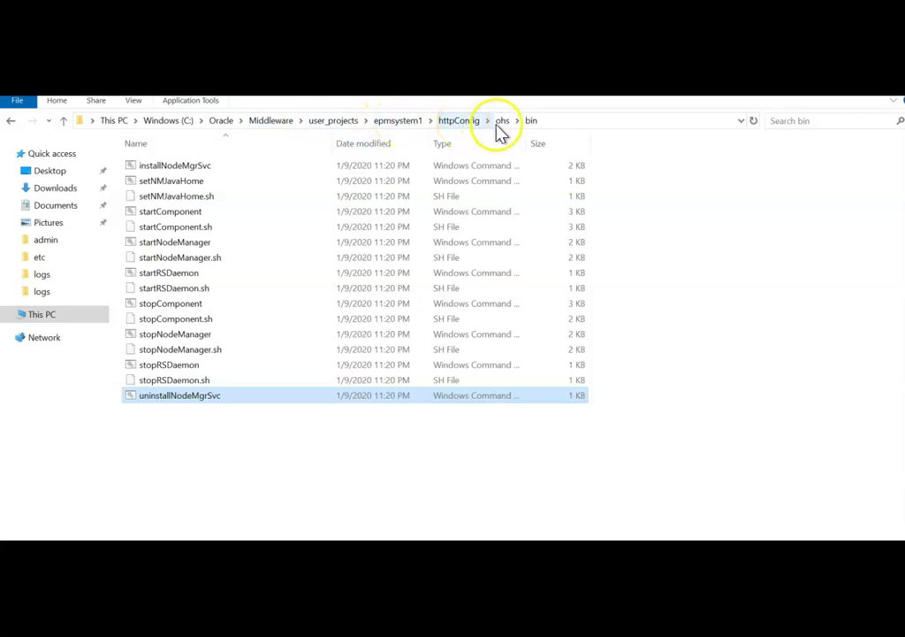
Step: Copy the ohs bin Location path from uninstallNodeMgrSvc's Properties and launch an administrator Command Prompt
{"action": "left_click", "coordinate": [175, 397]}
{"action": "right_click", "coordinate": [175, 396]}
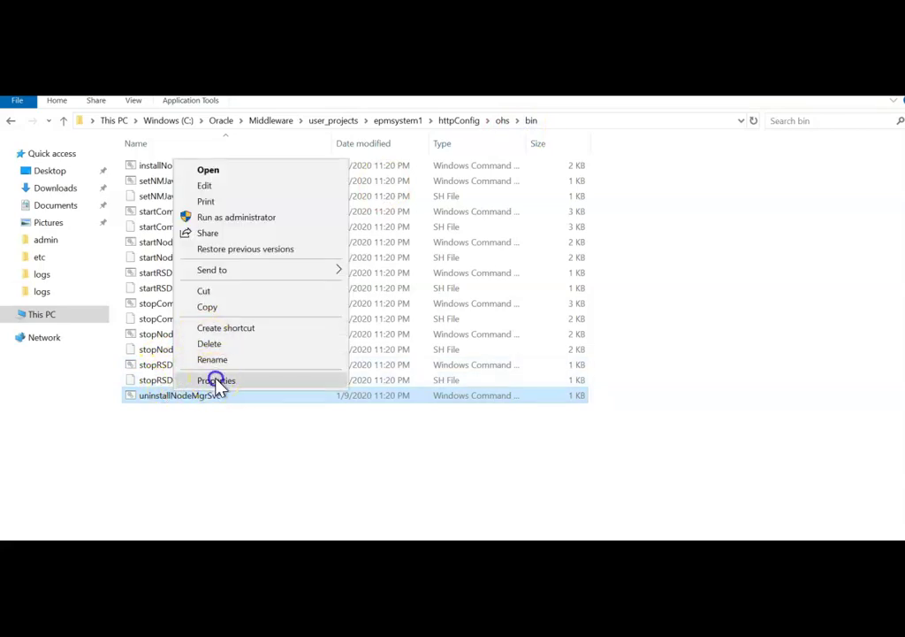
{"action": "left_click", "coordinate": [215, 380]}
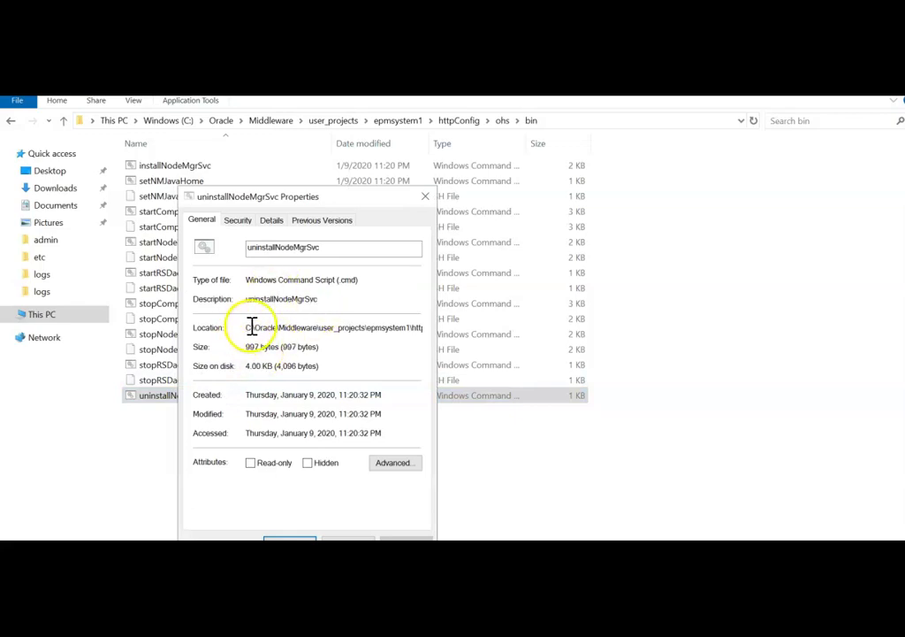
{"action": "left_click_drag", "start_coordinate": [250, 328], "coordinate": [461, 311]}
{"action": "key", "text": "cmd+c"}
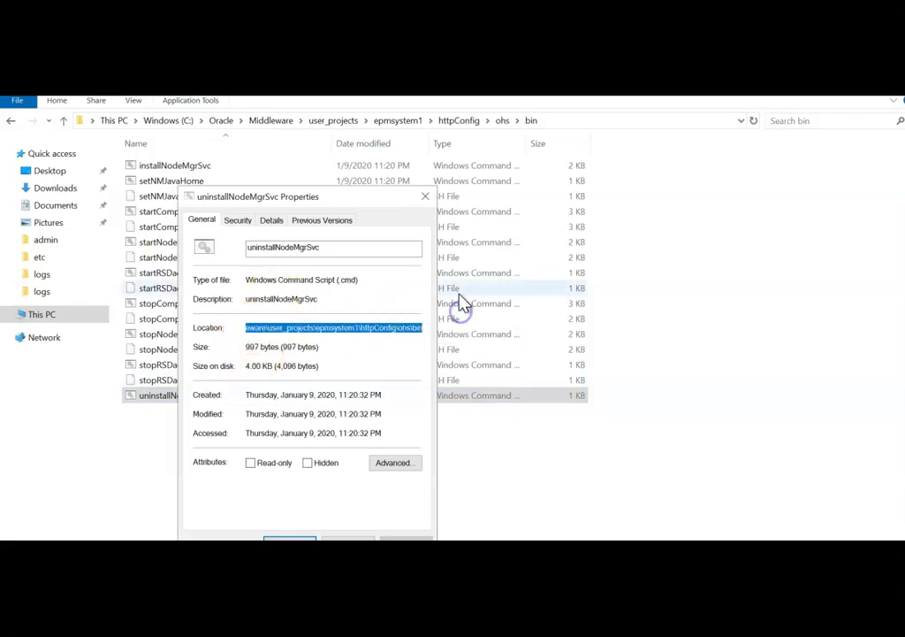
{"action": "left_click", "coordinate": [342, 454]}
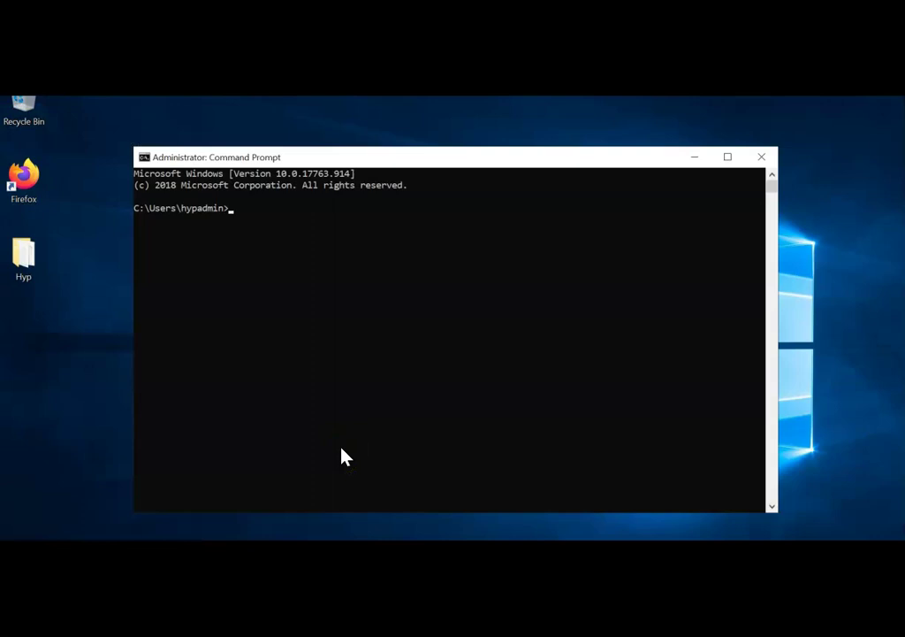
Step: Change directory to the pasted ohs\bin folder path with cd
{"action": "left_click", "coordinate": [374, 275]}
{"action": "type", "text": "cd"}
{"action": "right_click", "coordinate": [372, 270]}
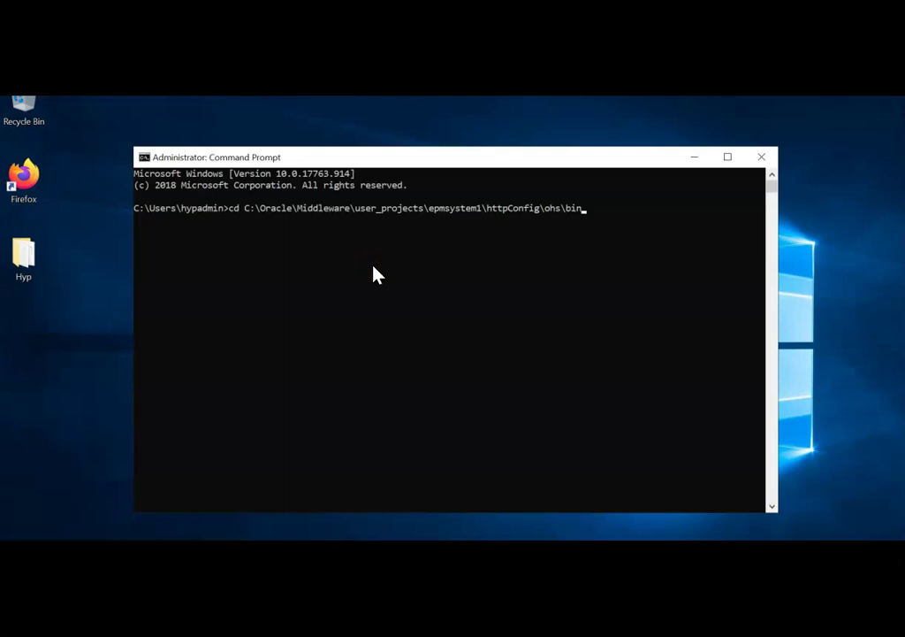
{"action": "key", "text": "Return"}
Step: Run startcomponent ohs_component, entering the Node Manager password when prompted
{"action": "type", "text": "startc"}
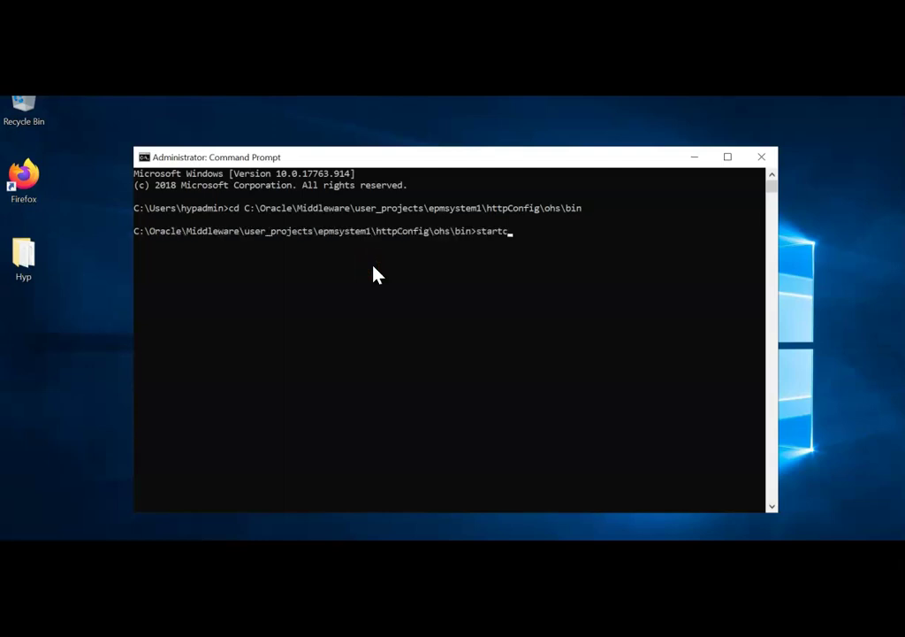
{"action": "type", "text": "omponent ohs_component"}
{"action": "key", "text": "Return"}
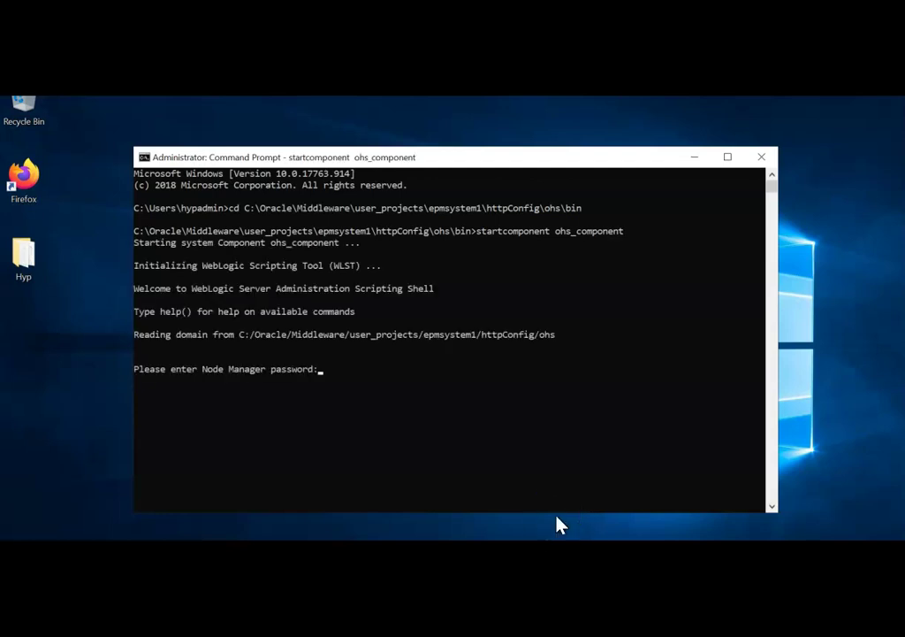
{"action": "key", "text": "Caps_Lock"}
{"action": "key", "text": "Caps_Lock"}
{"action": "key", "text": "Return"}
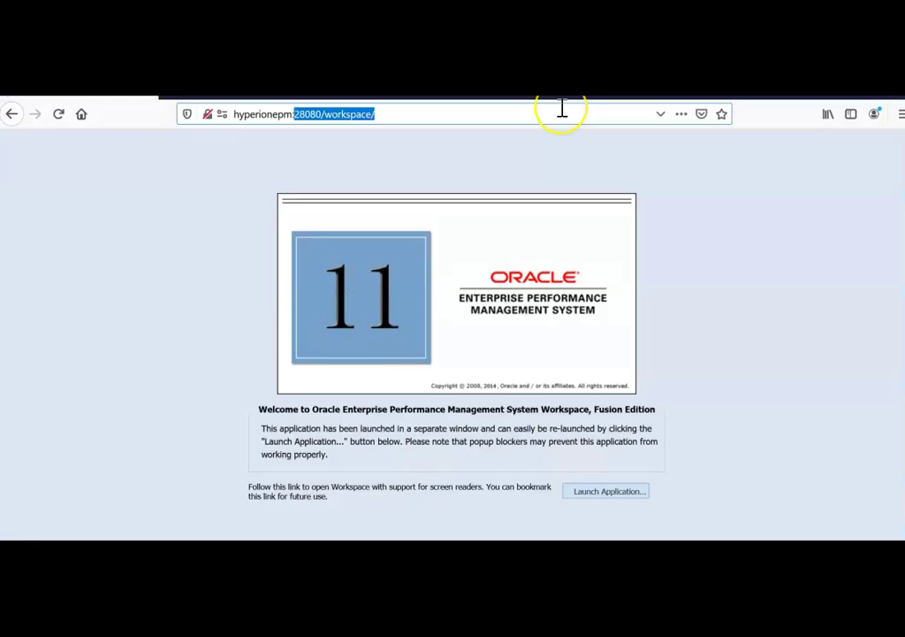
{"action": "type", "text": ":1900"}
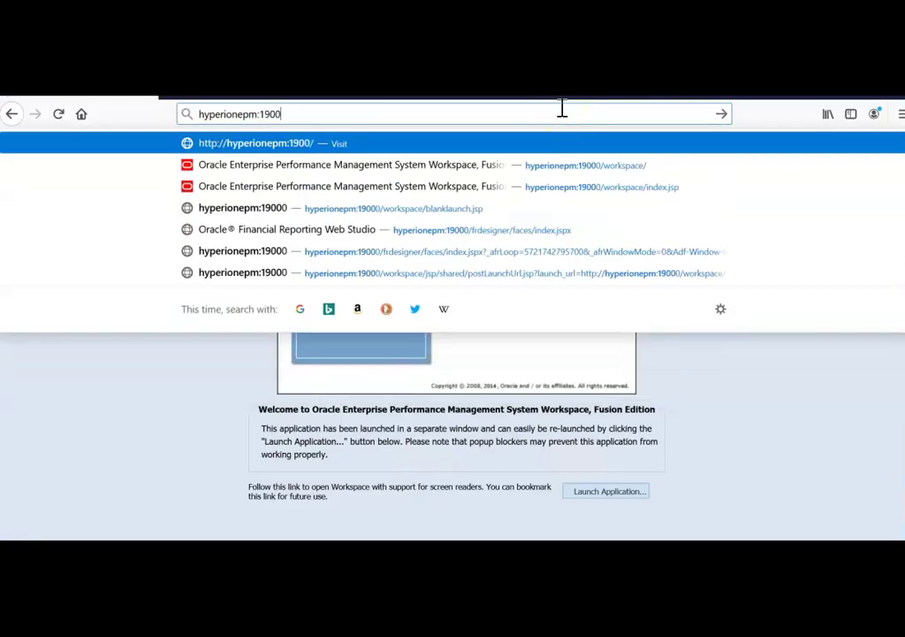
{"action": "type", "text": "0/worka"}
Step: Fix the typed address and load the EPM Workspace on port 19000
{"action": "key", "text": "BackSpace"}
{"action": "type", "text": "space"}
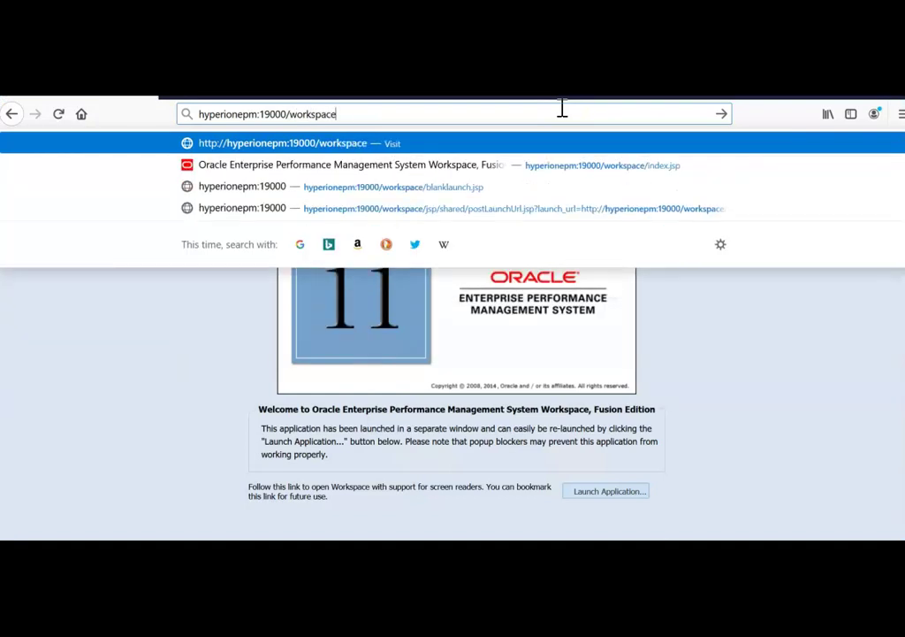
{"action": "key", "text": "Return"}
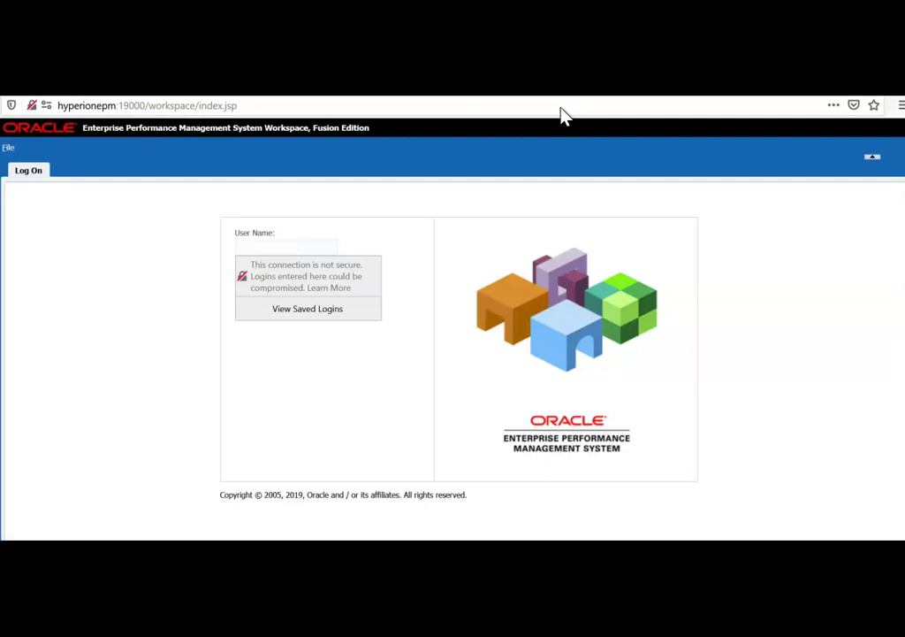
Step: Log on with user name admin and the account password
{"action": "type", "text": "admin"}
{"action": "key", "text": "Tab"}
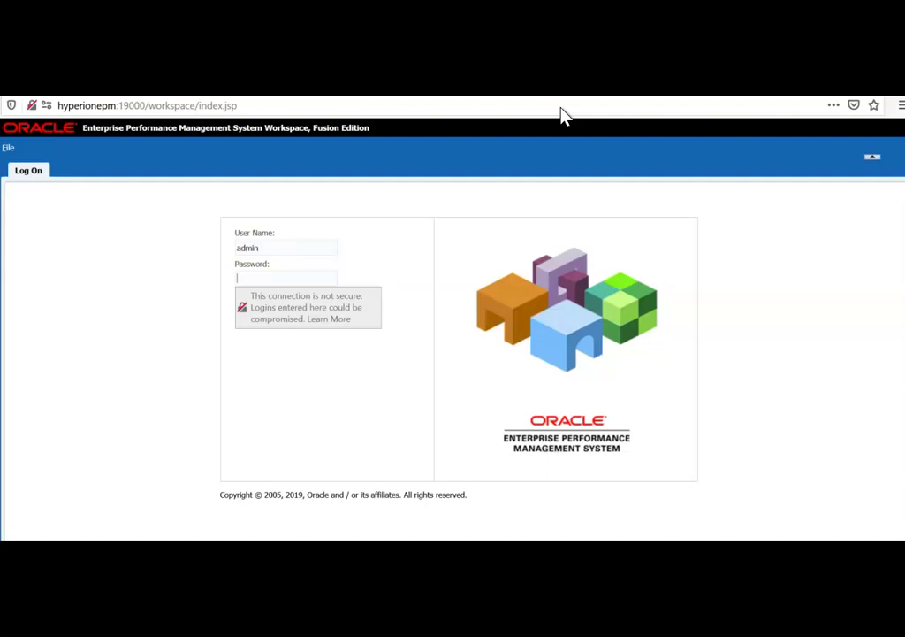
{"action": "type", "text": "******"}
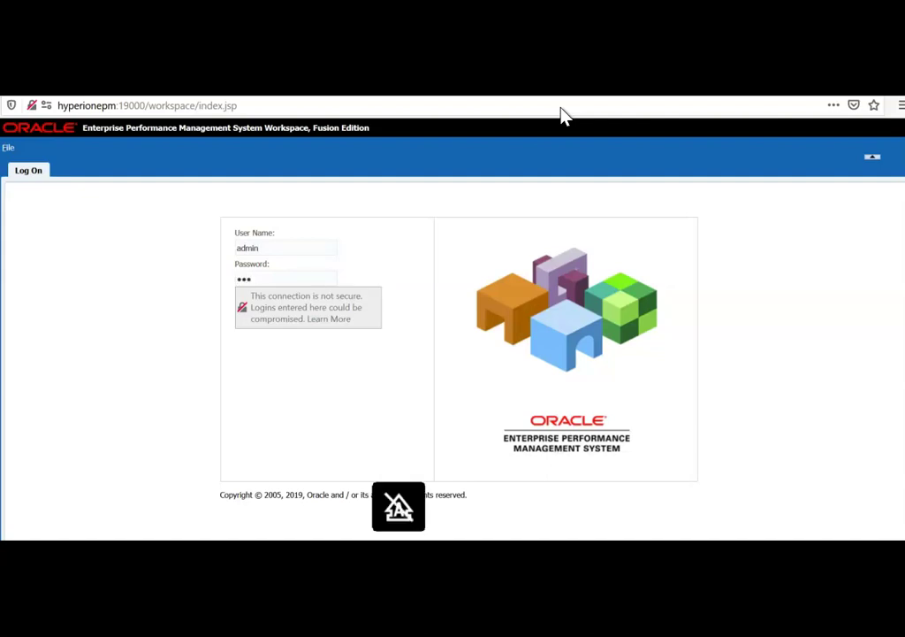
{"action": "type", "text": "***"}
{"action": "key", "text": "Return"}
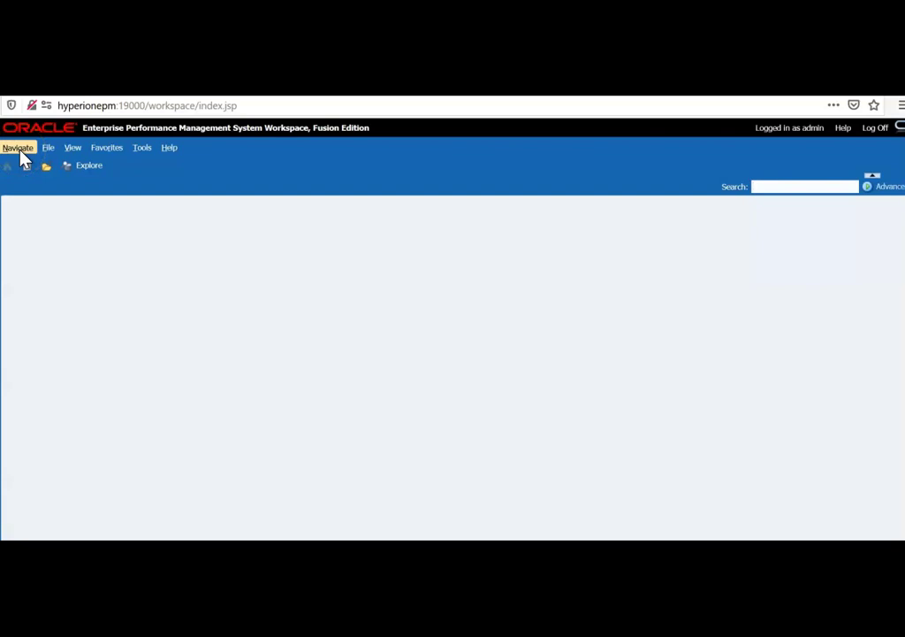
Step: Open and close Consolidation Administration, then Planning Administration, from Navigate > Administer
{"action": "left_click", "coordinate": [21, 153]}
{"action": "left_click", "coordinate": [41, 209]}
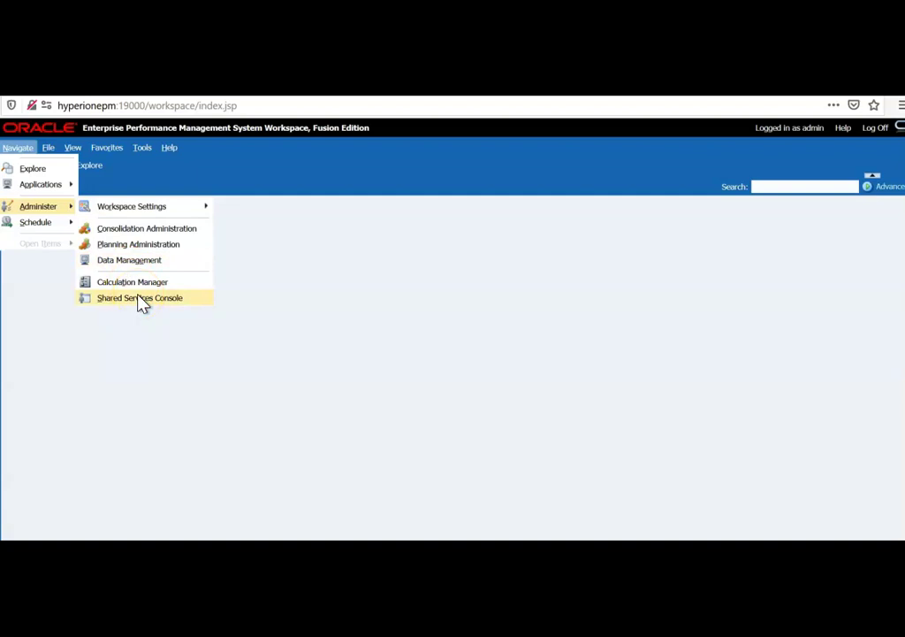
{"action": "left_click", "coordinate": [165, 228]}
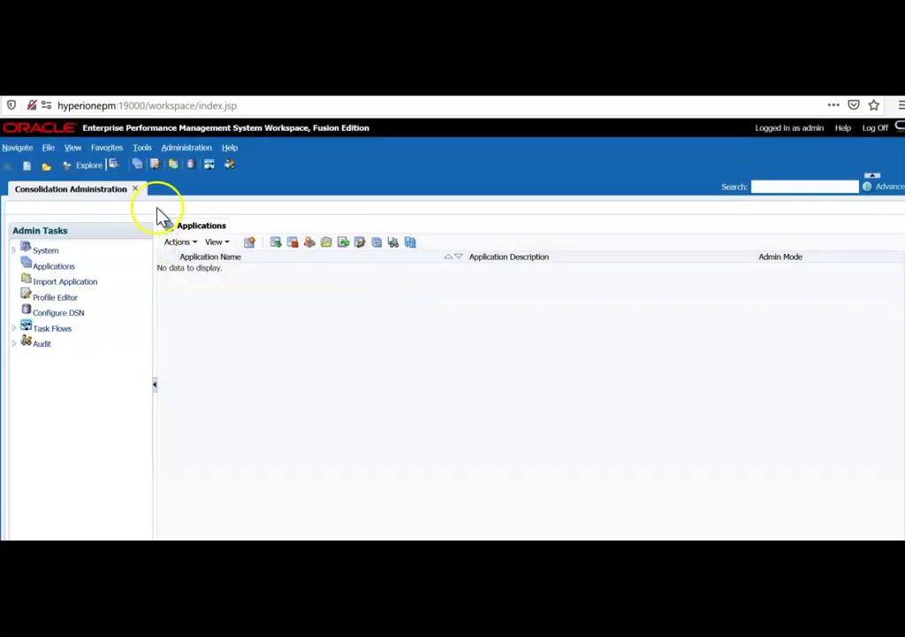
{"action": "left_click", "coordinate": [136, 190]}
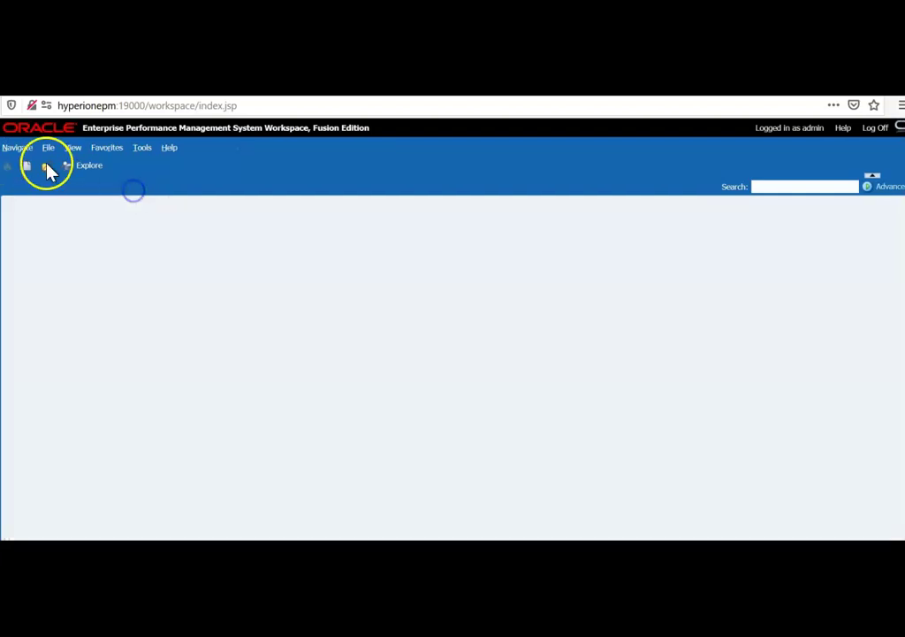
{"action": "left_click", "coordinate": [17, 148]}
{"action": "mouse_move", "coordinate": [40, 211]}
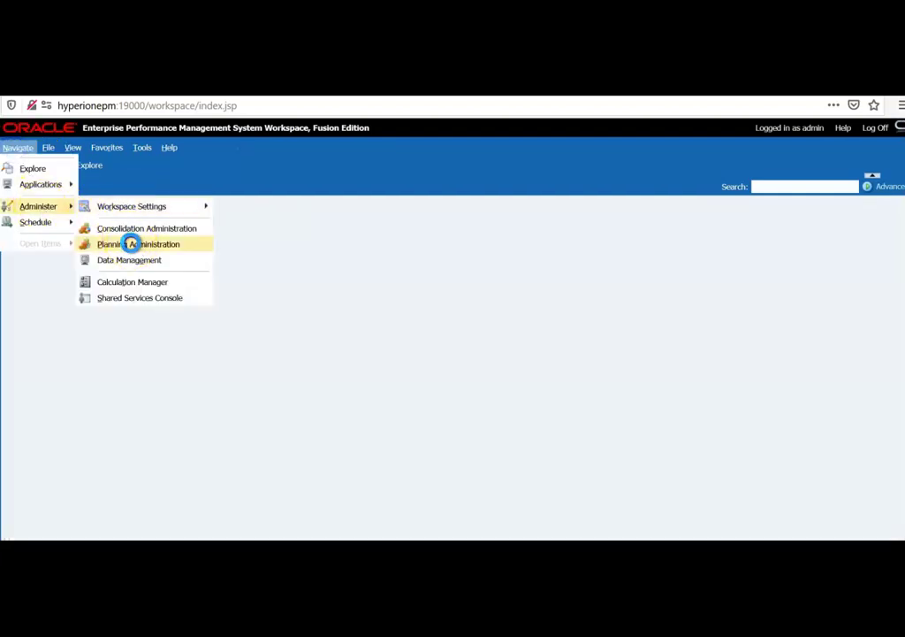
{"action": "left_click", "coordinate": [131, 244]}
{"action": "left_click", "coordinate": [117, 190]}
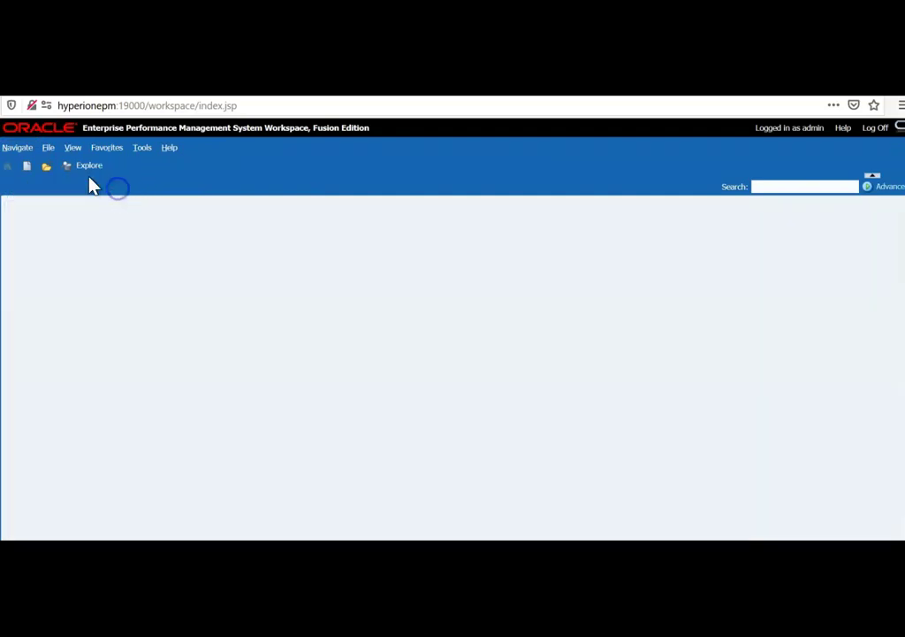
Step: Open and close Data Management, then Calculation Manager, from Navigate > Administer
{"action": "left_click", "coordinate": [16, 148]}
{"action": "mouse_move", "coordinate": [42, 212]}
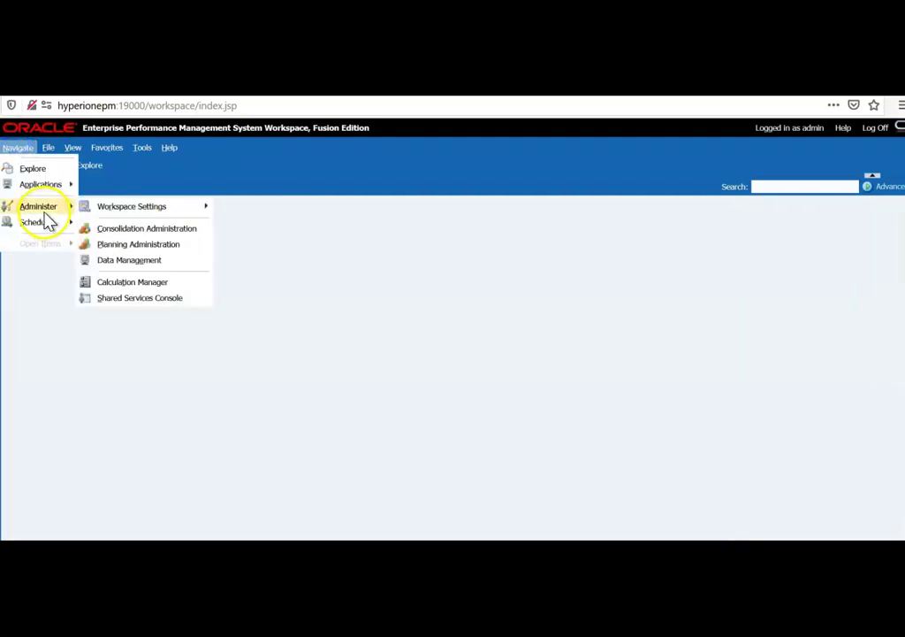
{"action": "left_click", "coordinate": [124, 264]}
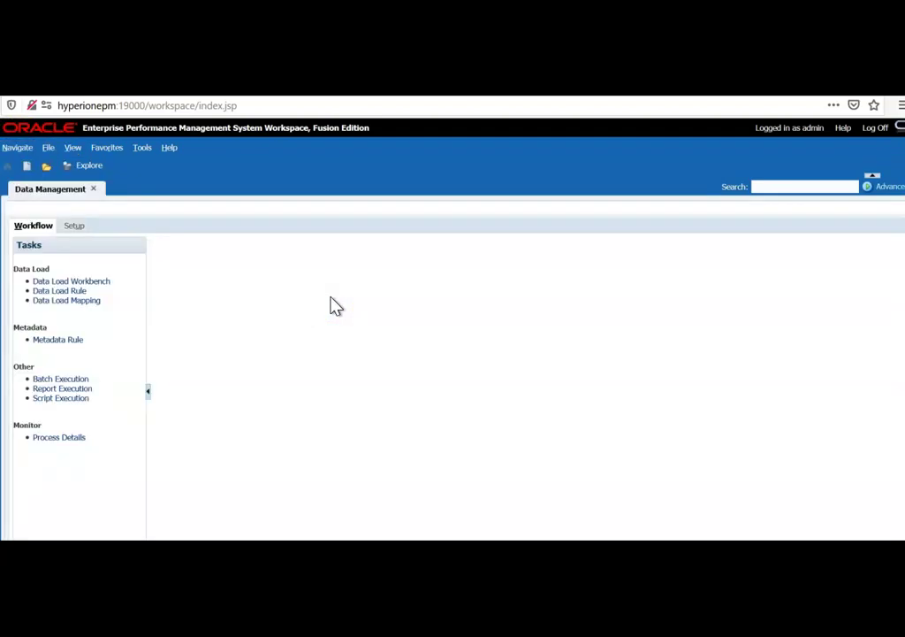
{"action": "left_click", "coordinate": [93, 188]}
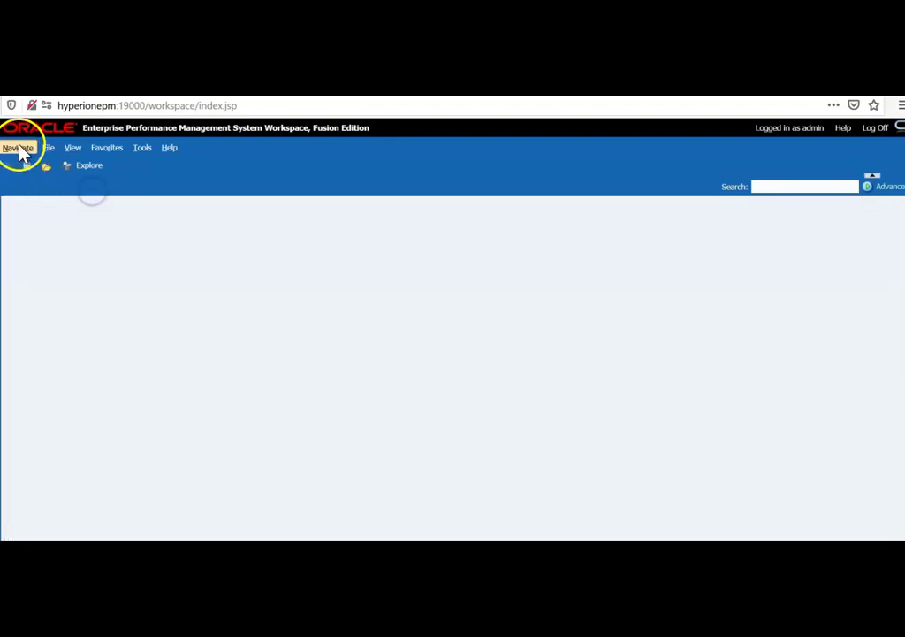
{"action": "left_click", "coordinate": [19, 150]}
{"action": "mouse_move", "coordinate": [41, 206]}
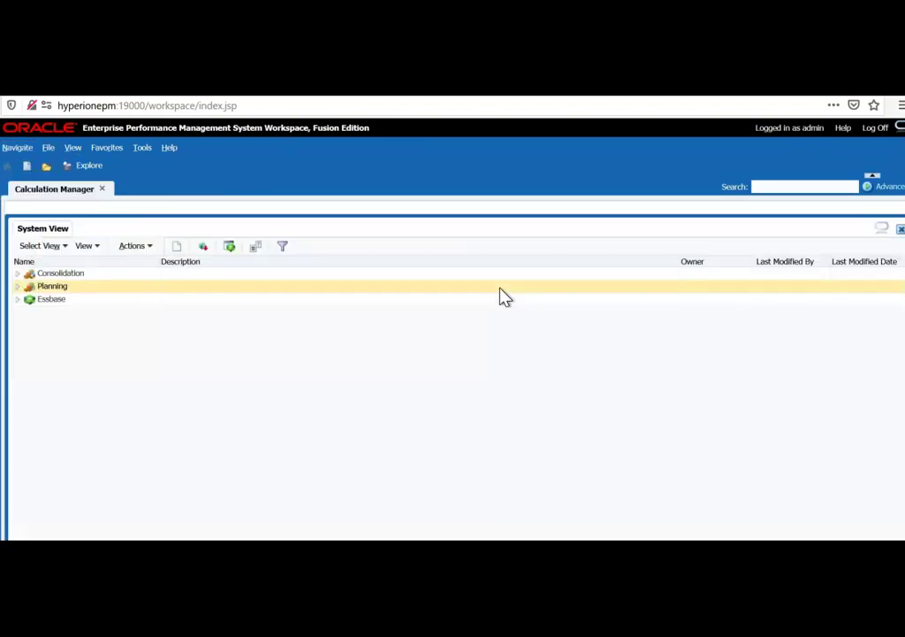
{"action": "left_click", "coordinate": [18, 299]}
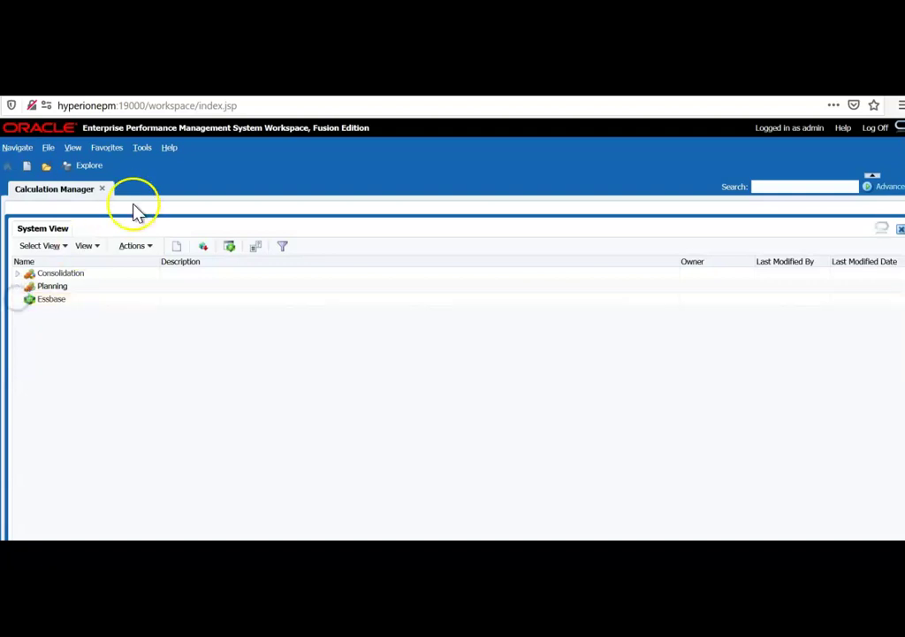
{"action": "left_click", "coordinate": [104, 191]}
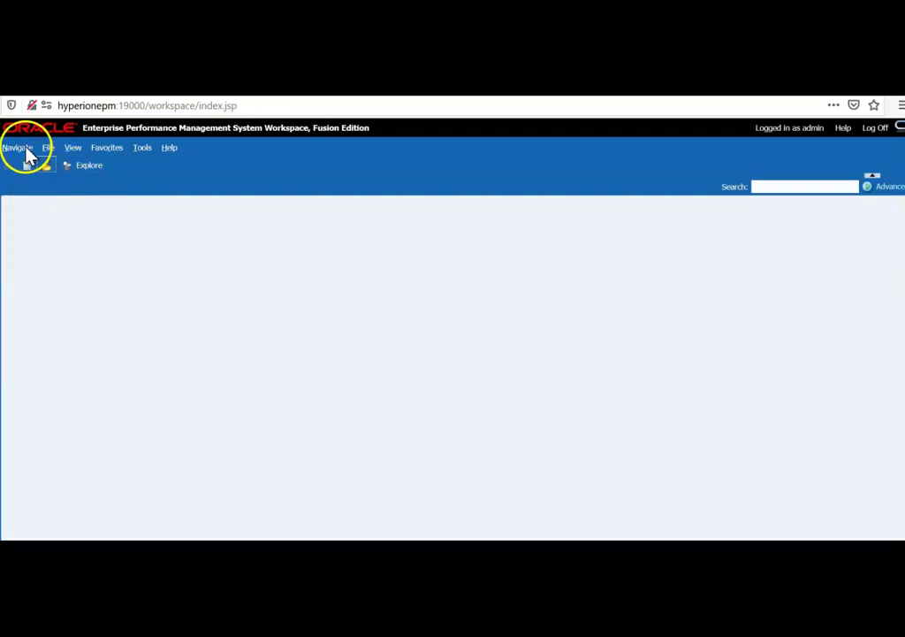
Step: Open the Shared Services Console and select the Application Groups node
{"action": "left_click", "coordinate": [25, 150]}
{"action": "mouse_move", "coordinate": [74, 209]}
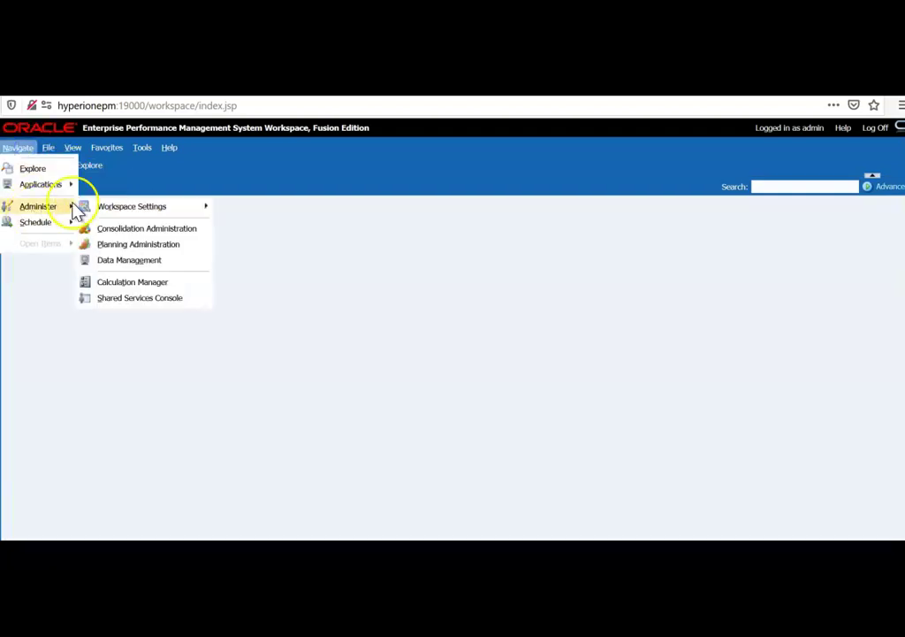
{"action": "left_click", "coordinate": [144, 298]}
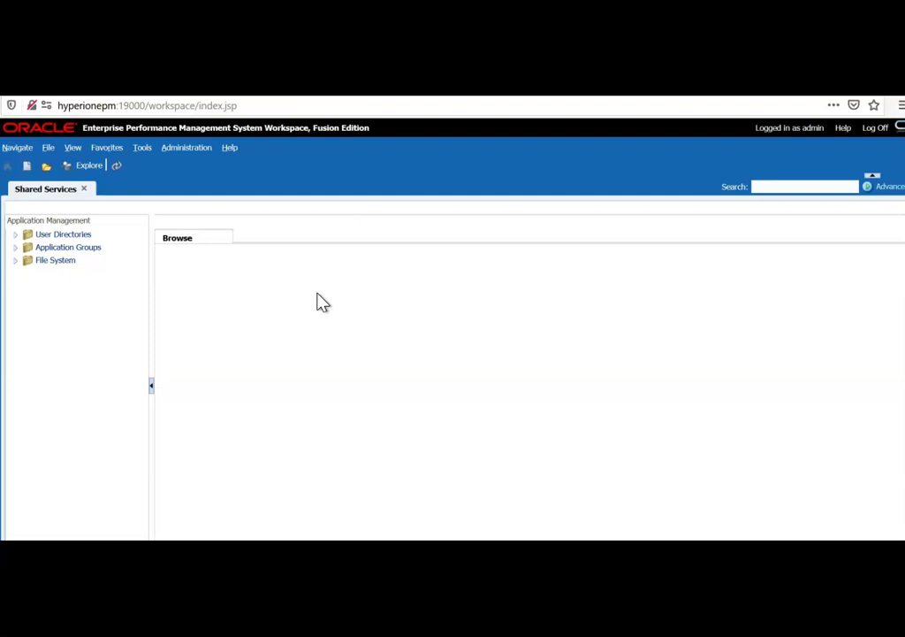
{"action": "left_click", "coordinate": [66, 248]}
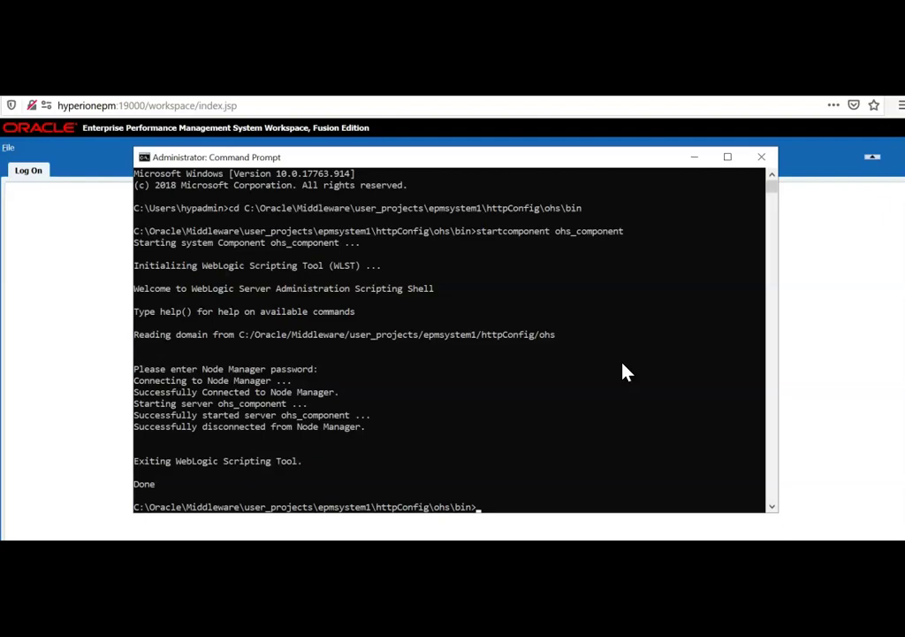
Step: Run stopcomponent ohs_component and submit the Node Manager password to shut the server down
{"action": "type", "text": "stopcomponent"}
{"action": "key", "text": "BackSpace"}
{"action": "key", "text": "BackSpace"}
{"action": "key", "text": "BackSpace"}
{"action": "key", "text": "BackSpace"}
{"action": "key", "text": "BackSpace"}
{"action": "type", "text": "onent ohs_cop"}
{"action": "key", "text": "BackSpace"}
{"action": "type", "text": "mpon"}
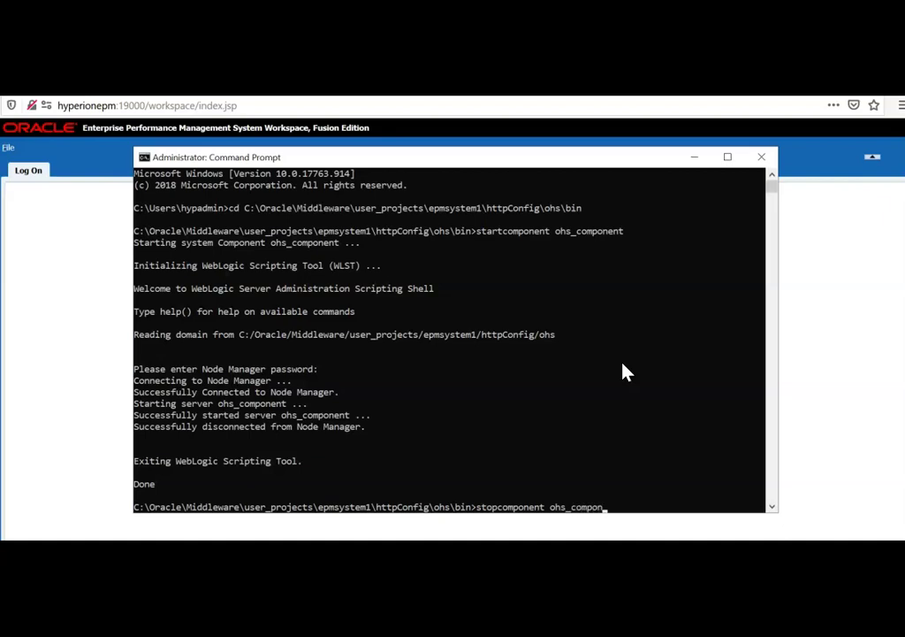
{"action": "type", "text": "ent"}
{"action": "key", "text": "Return"}
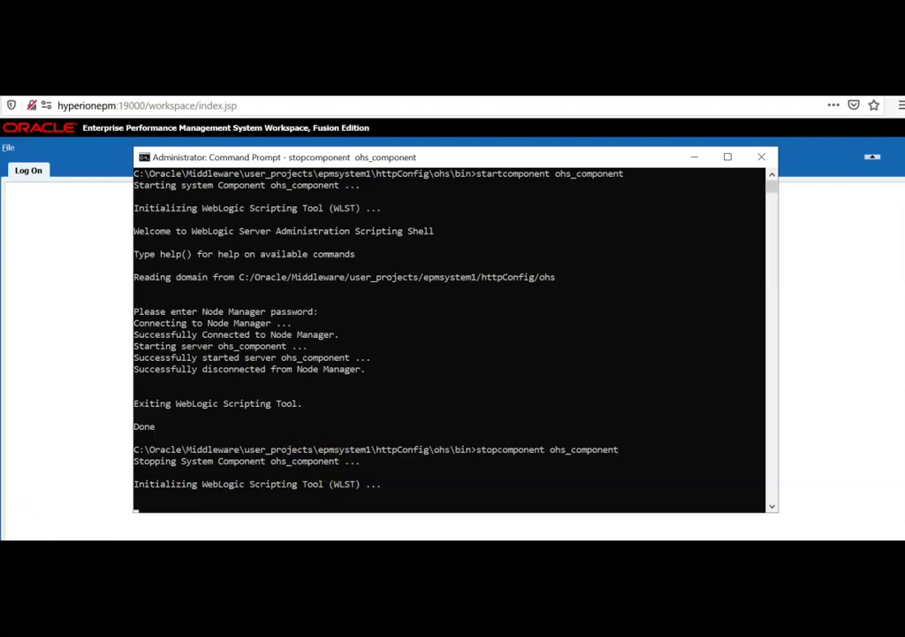
{"action": "left_click", "coordinate": [712, 396]}
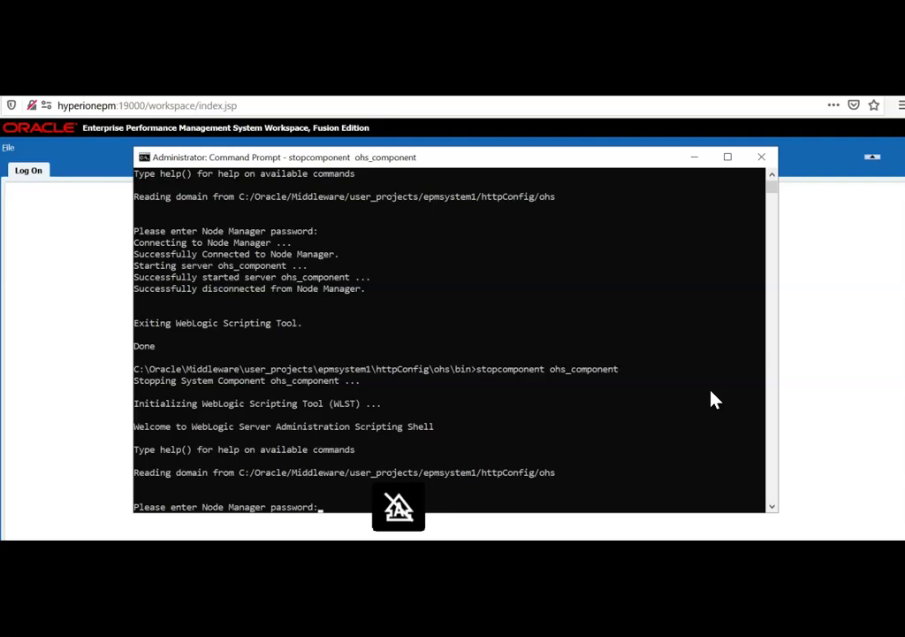
{"action": "key", "text": "Return"}
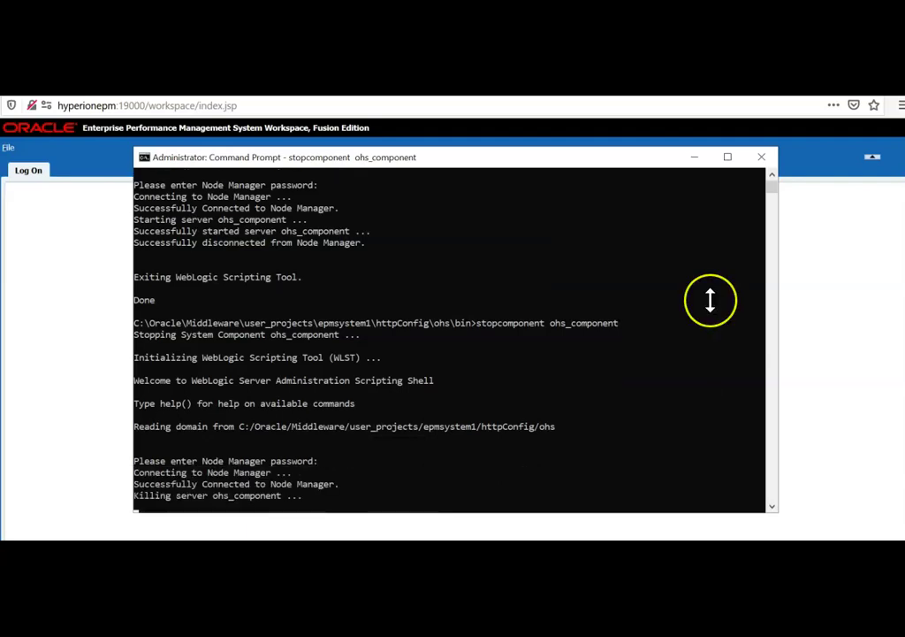